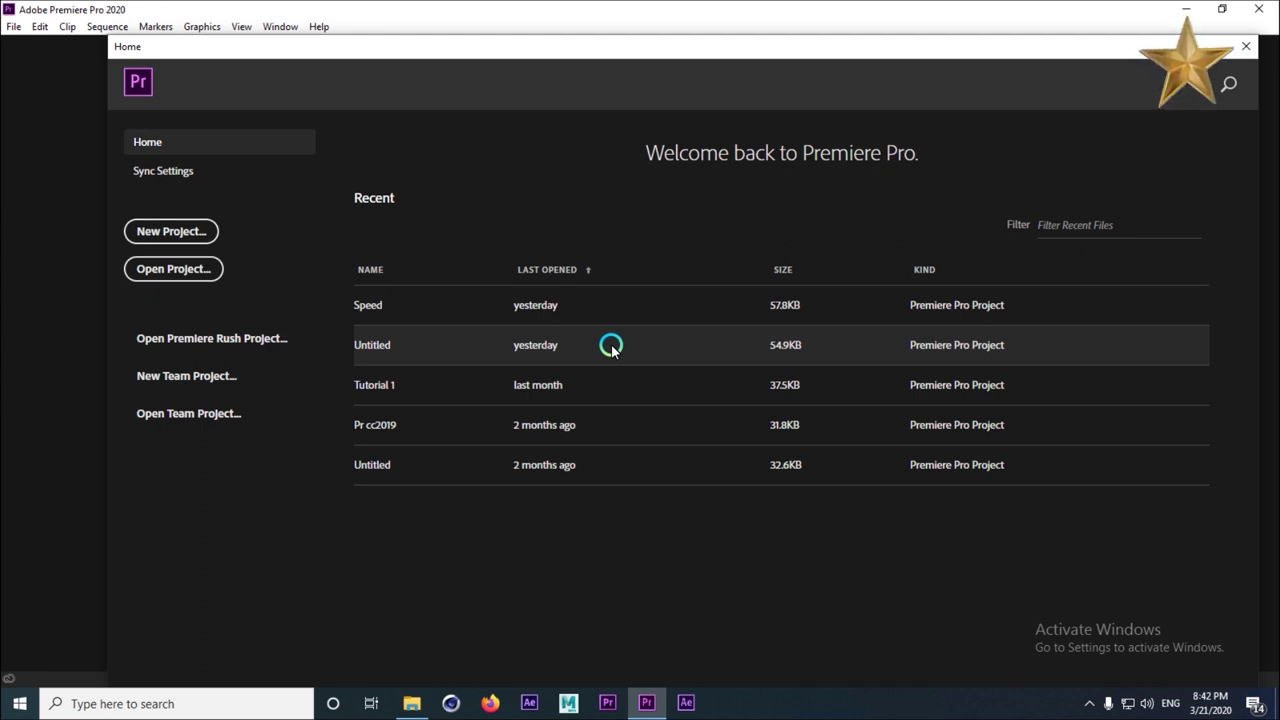
Create a new project named photo with the default settings.
click(193, 234)
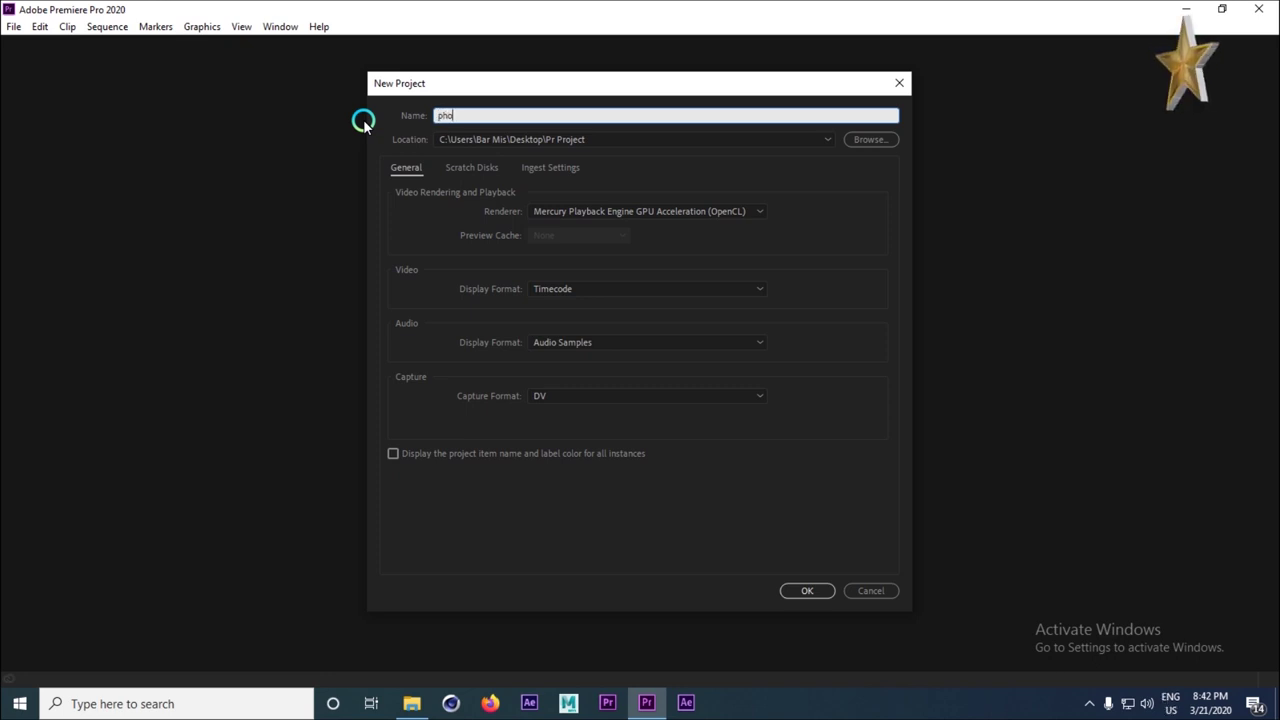
click(553, 67)
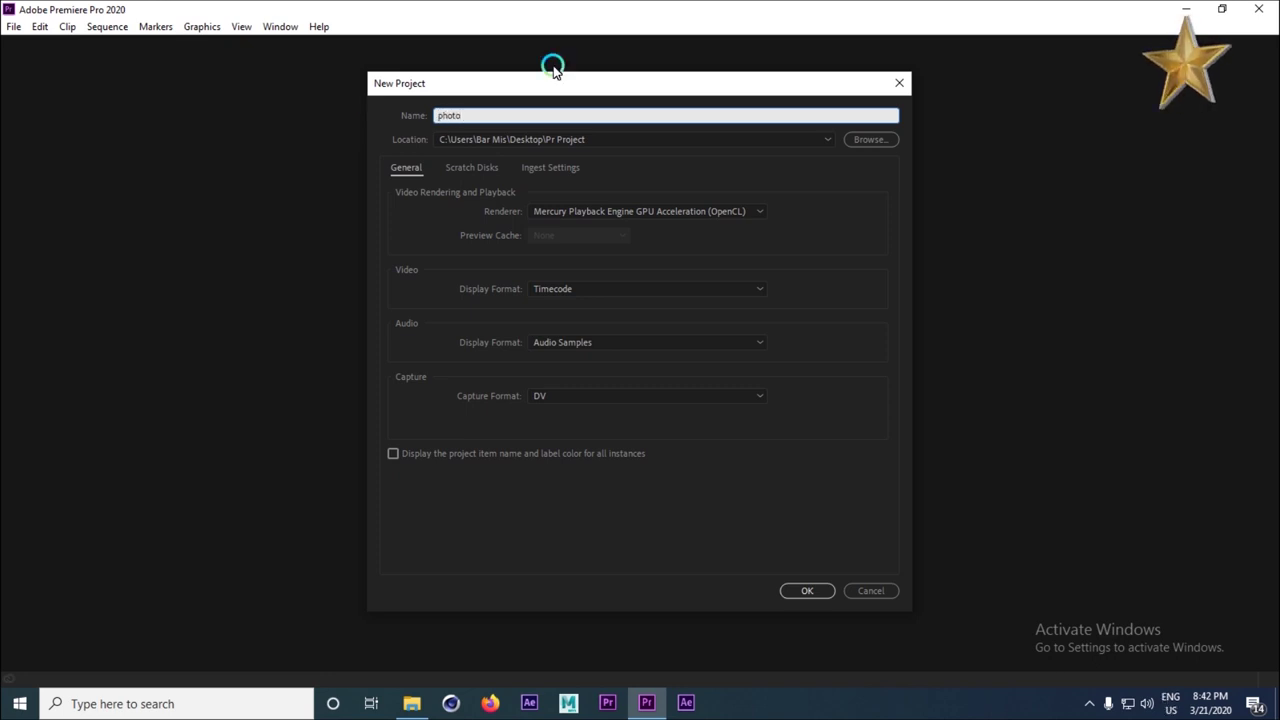
click(806, 588)
Import the Move video from the Speed and Show Motion folder into the project.
click(703, 500)
click(695, 326)
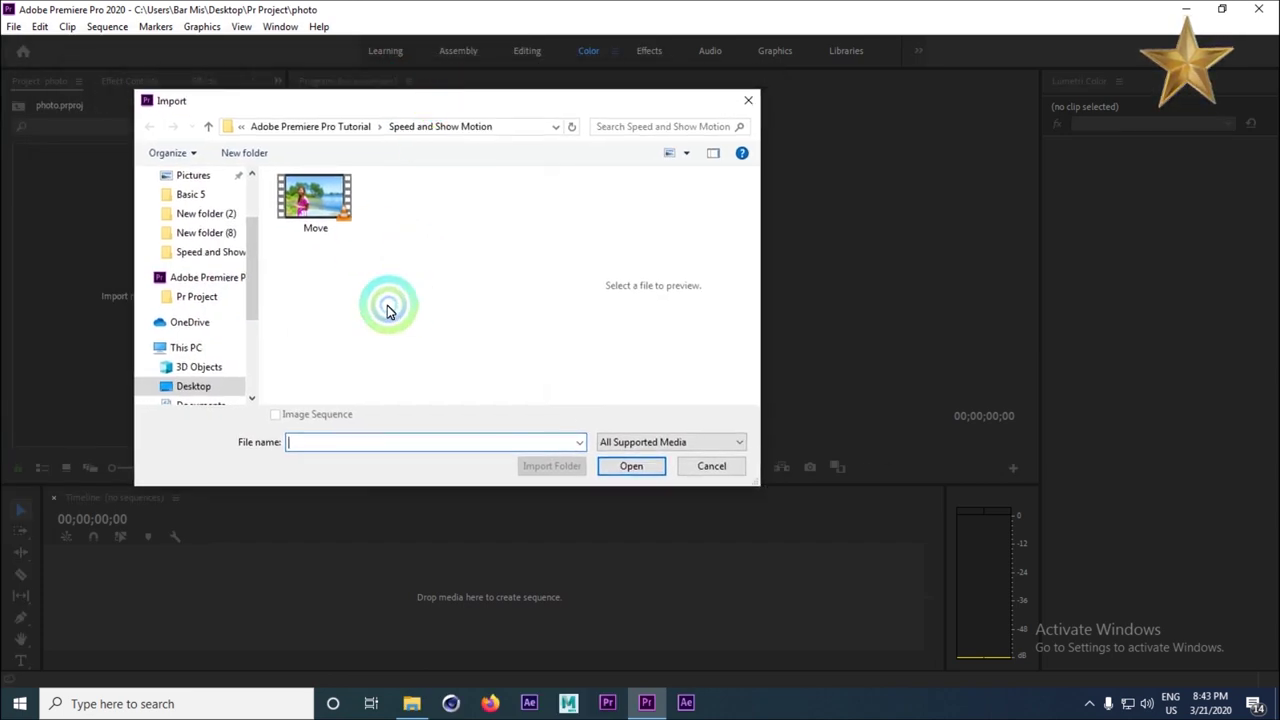
click(306, 182)
click(620, 468)
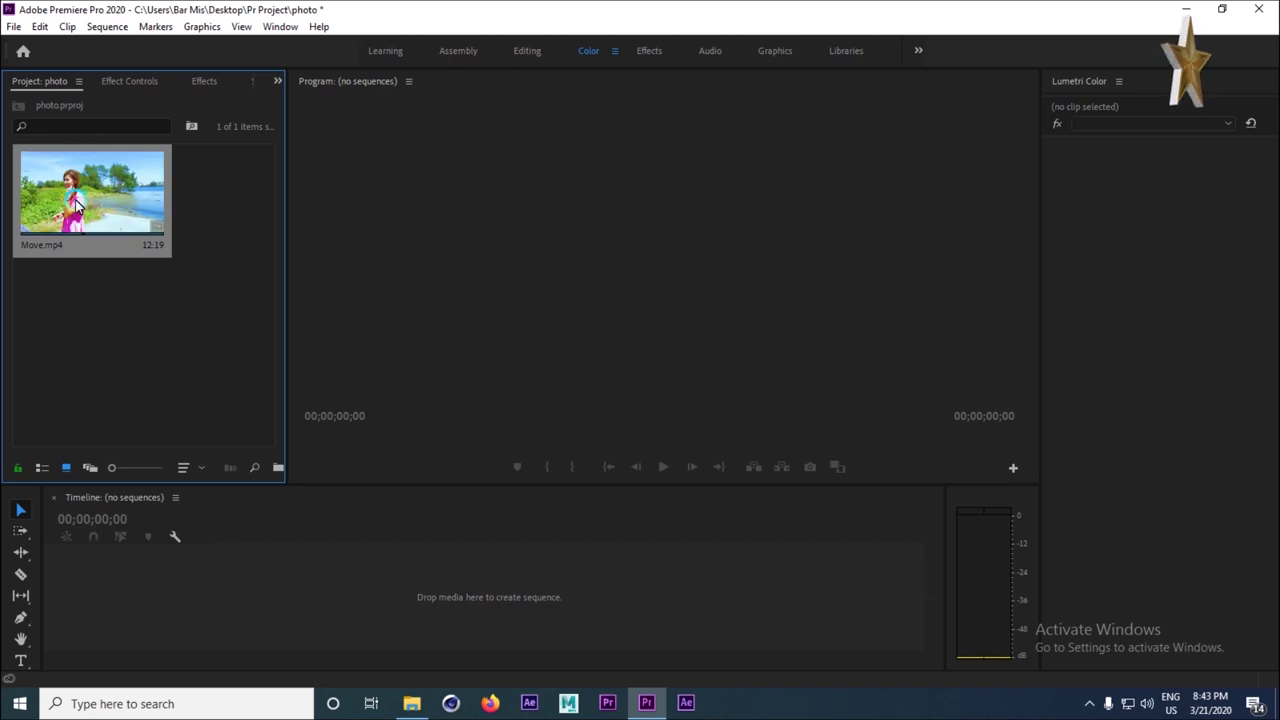
Create a sequence from Move.mp4 by placing the clip on the empty timeline.
drag(70, 196, 123, 575)
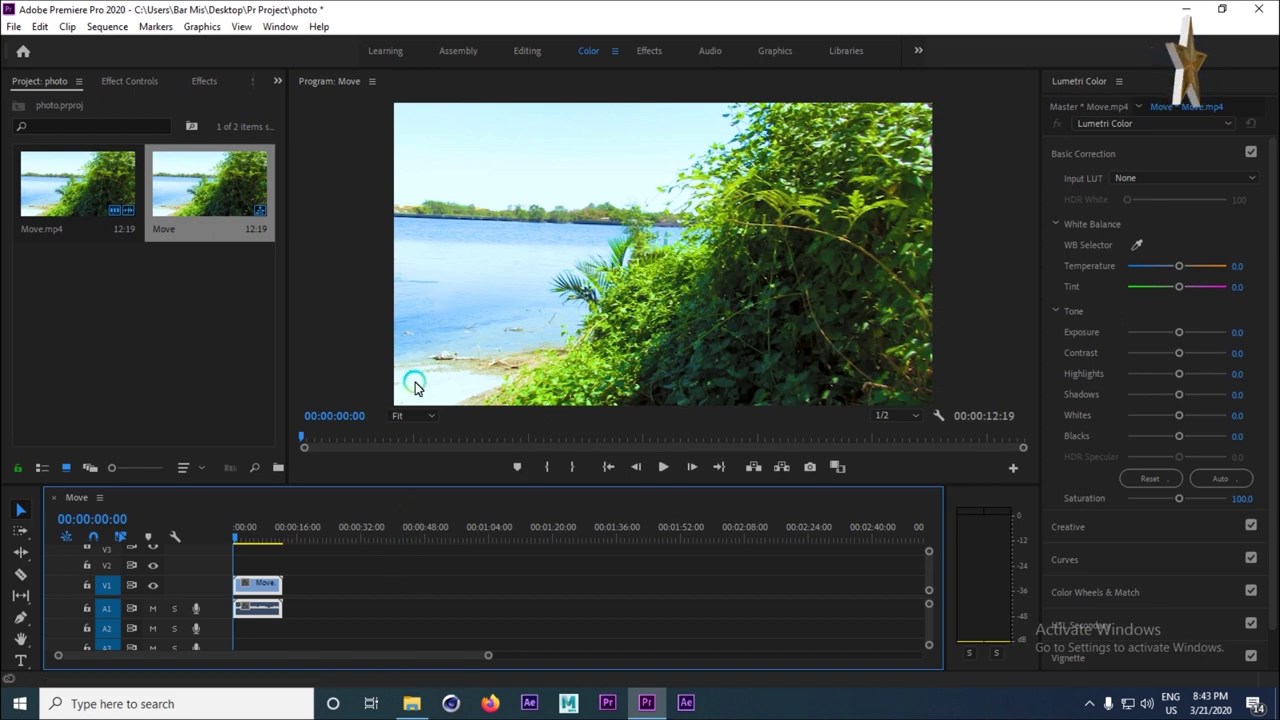
drag(485, 658, 346, 660)
drag(210, 650, 181, 655)
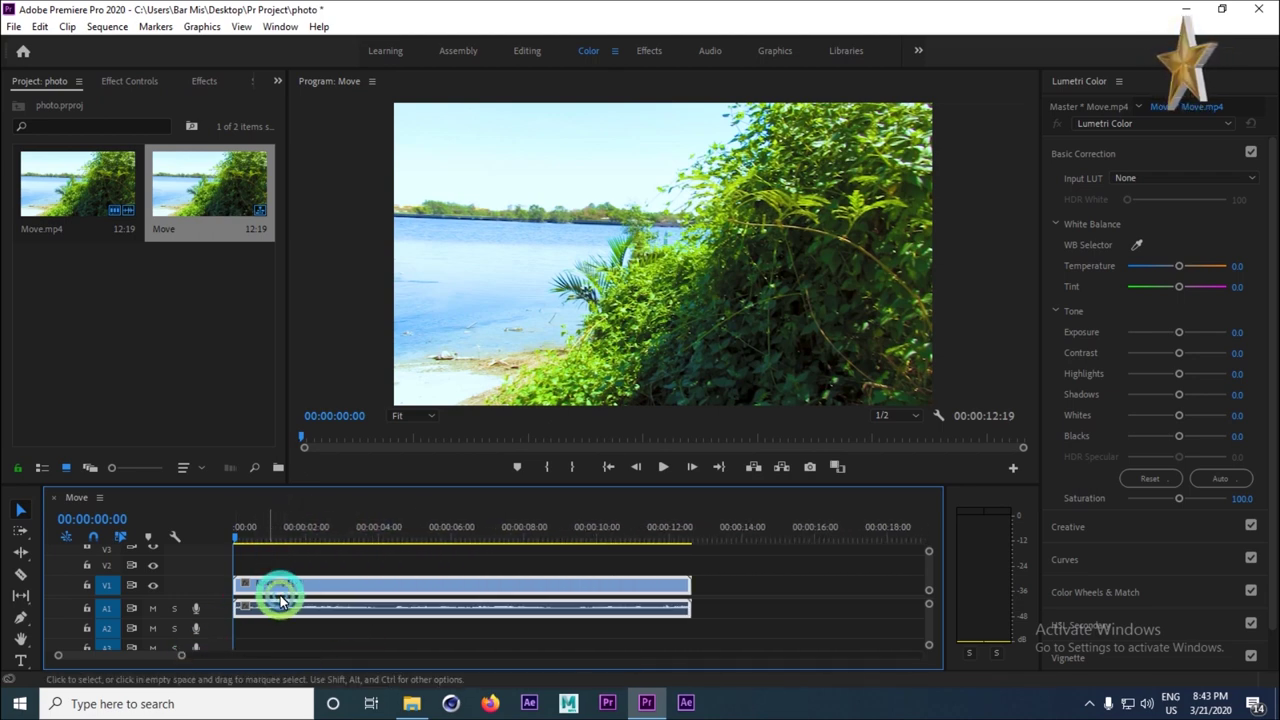
Play the sequence from the start to about 00:00:04:16 and clear the clip selection.
click(663, 467)
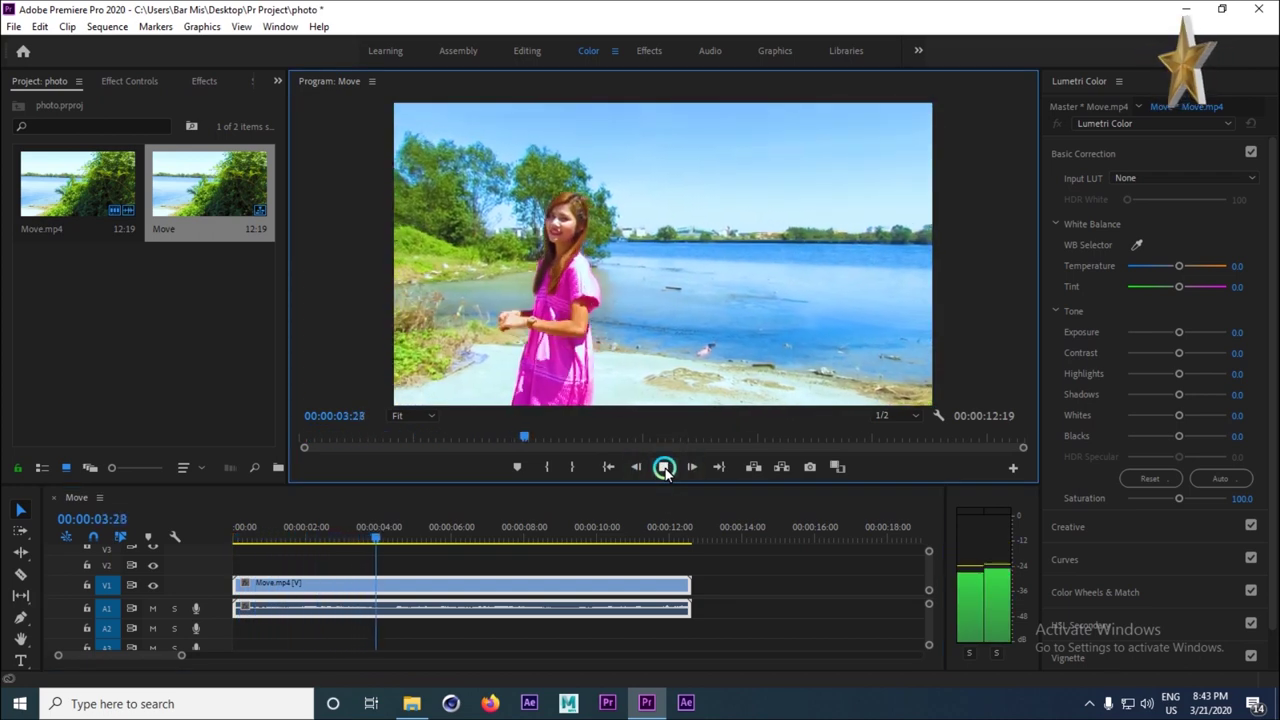
click(664, 468)
click(730, 586)
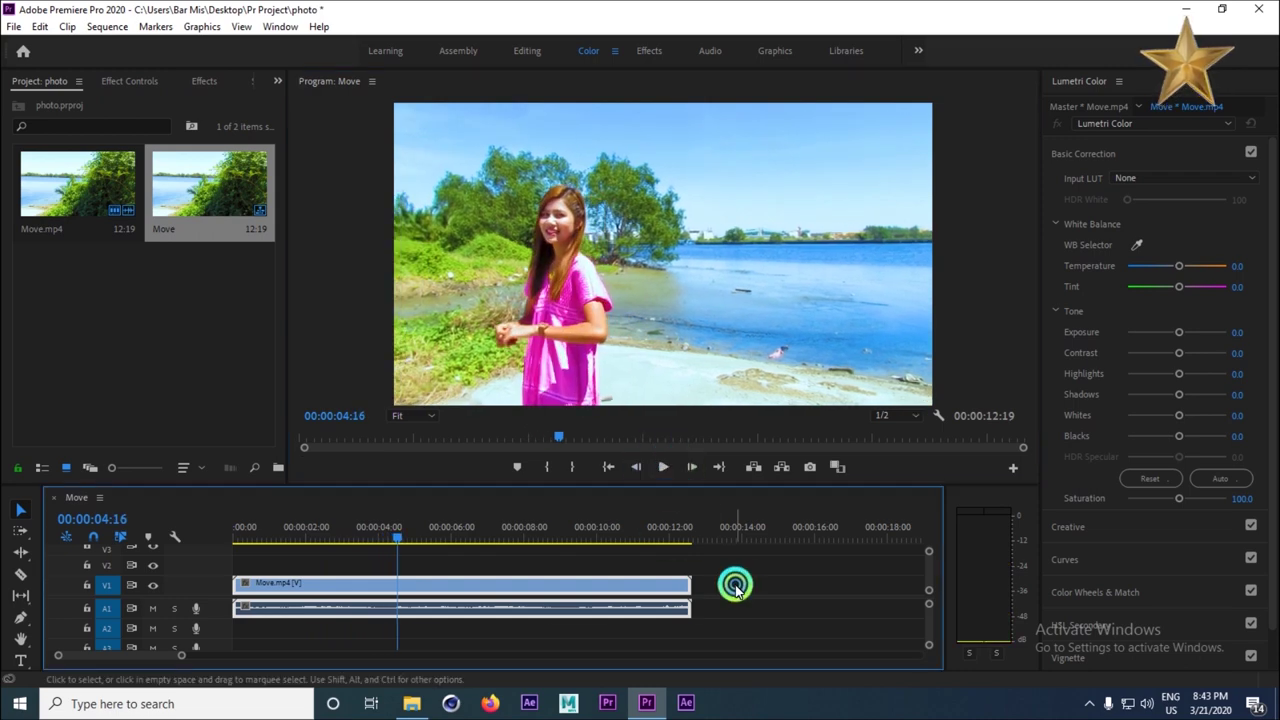
Delete only the audio part of the Move.mp4 clip from track A1, keeping its video on V1.
click(434, 541)
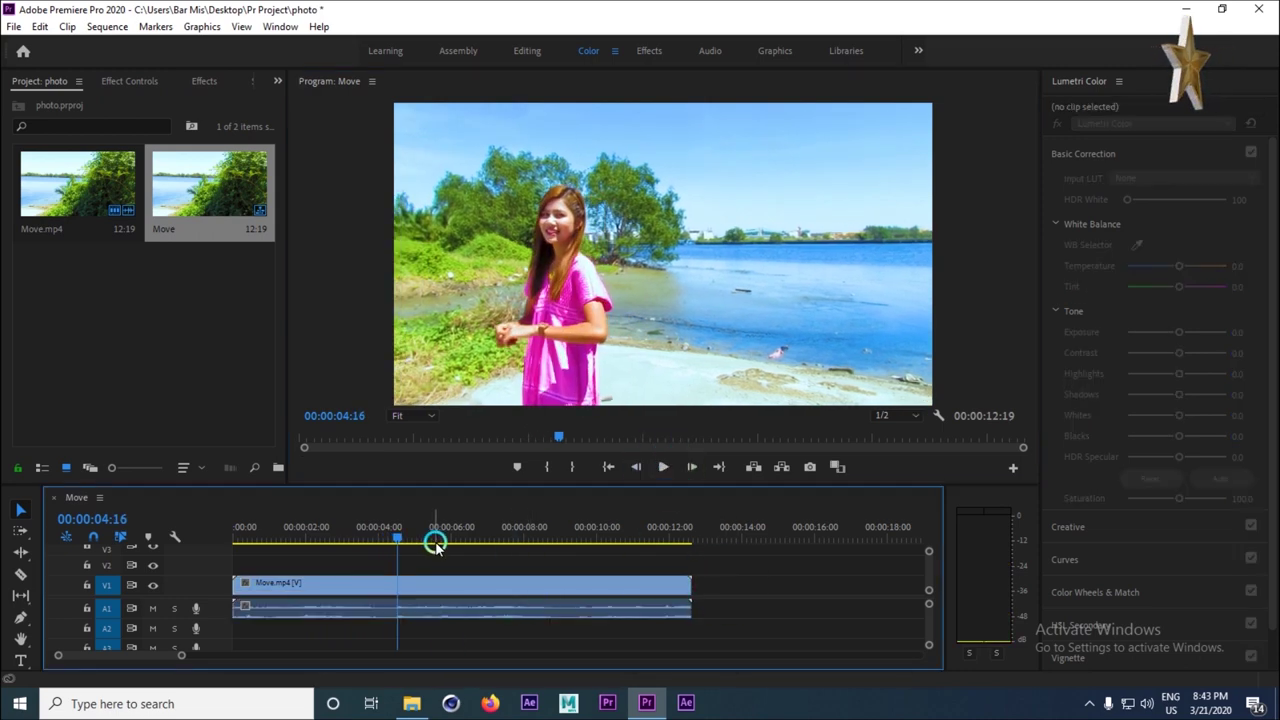
click(452, 597)
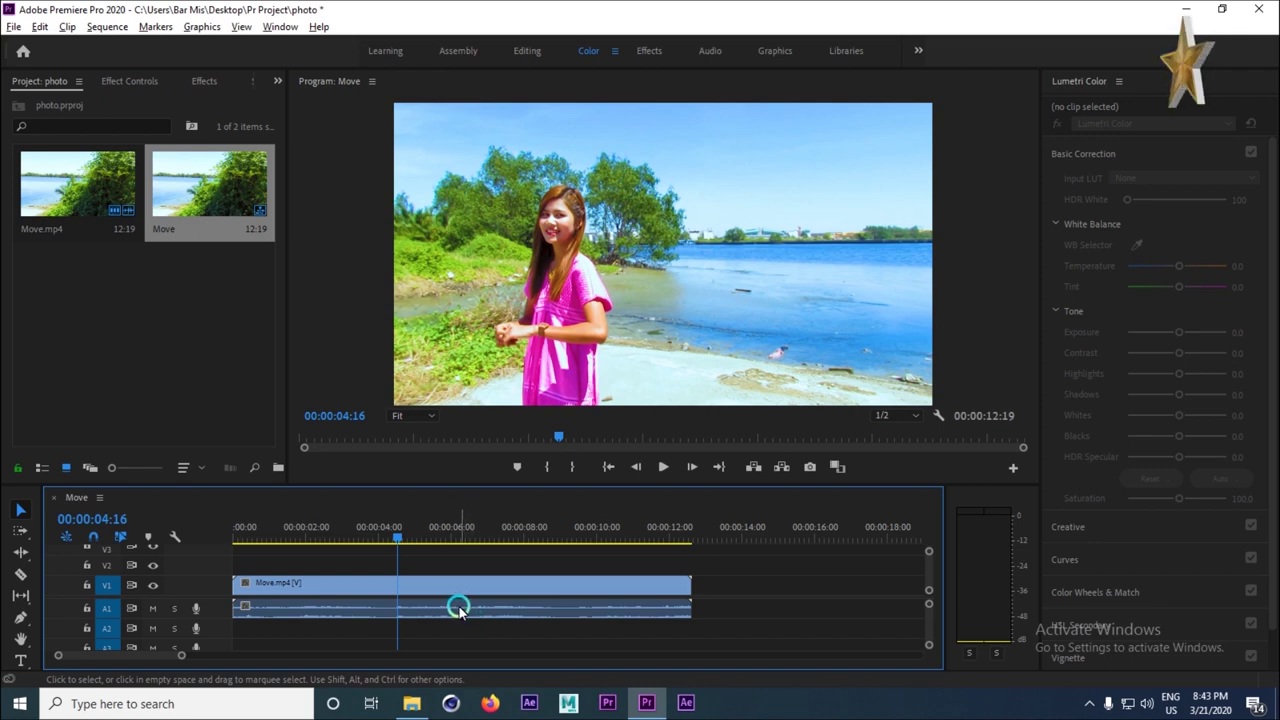
click(458, 608)
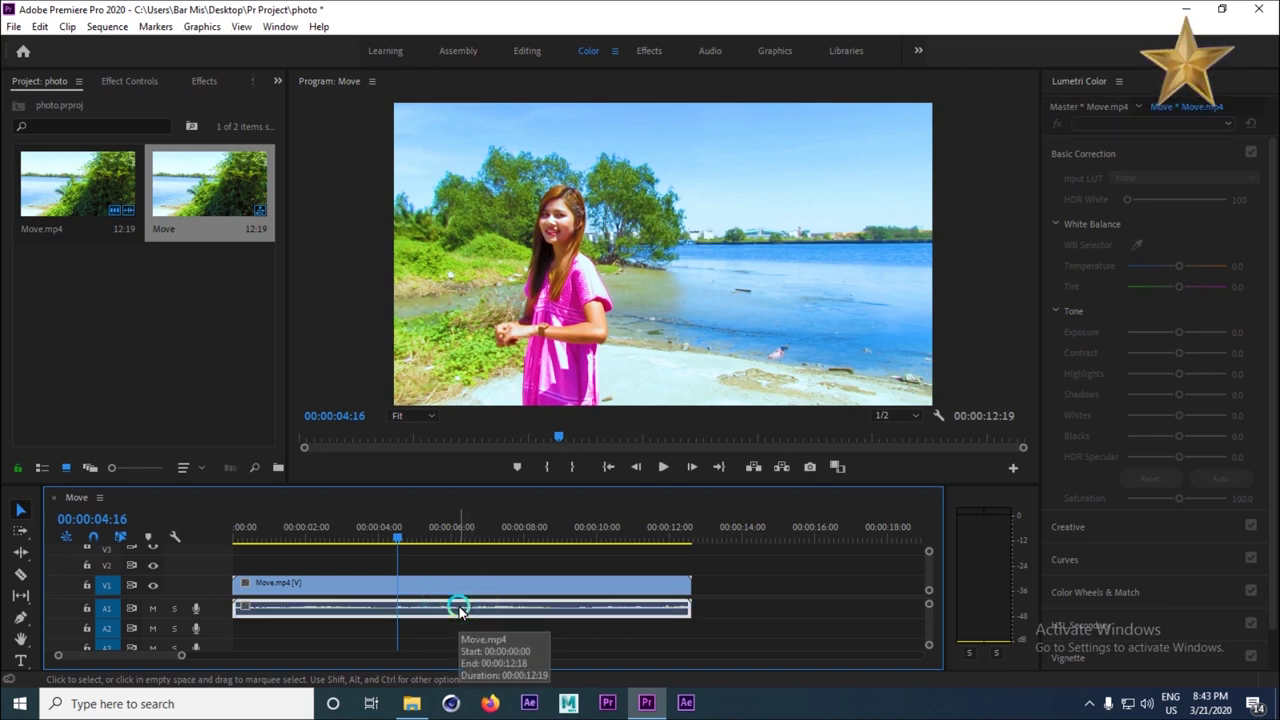
key(Delete)
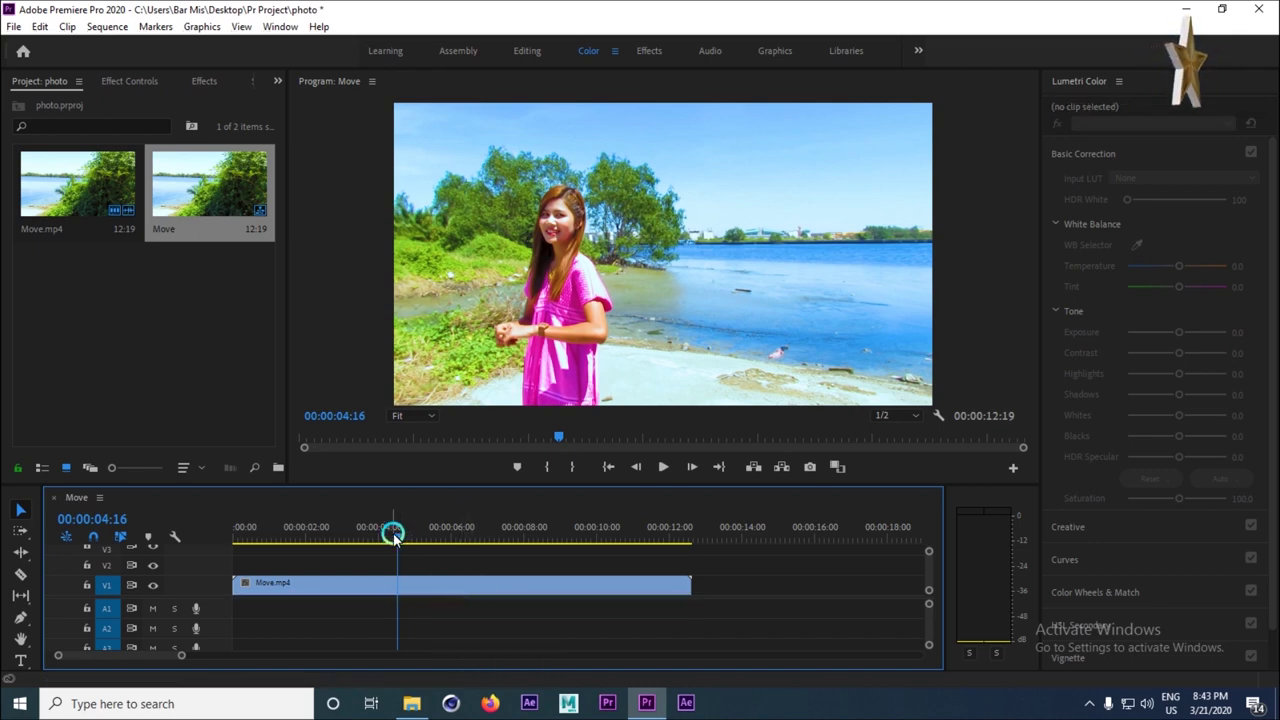
Play the stretch between about 4 and 6 seconds several times to find a good frame for a still.
mouse_move(396, 536)
mouse_down()
mouse_move(374, 537)
mouse_move(406, 537)
mouse_up()
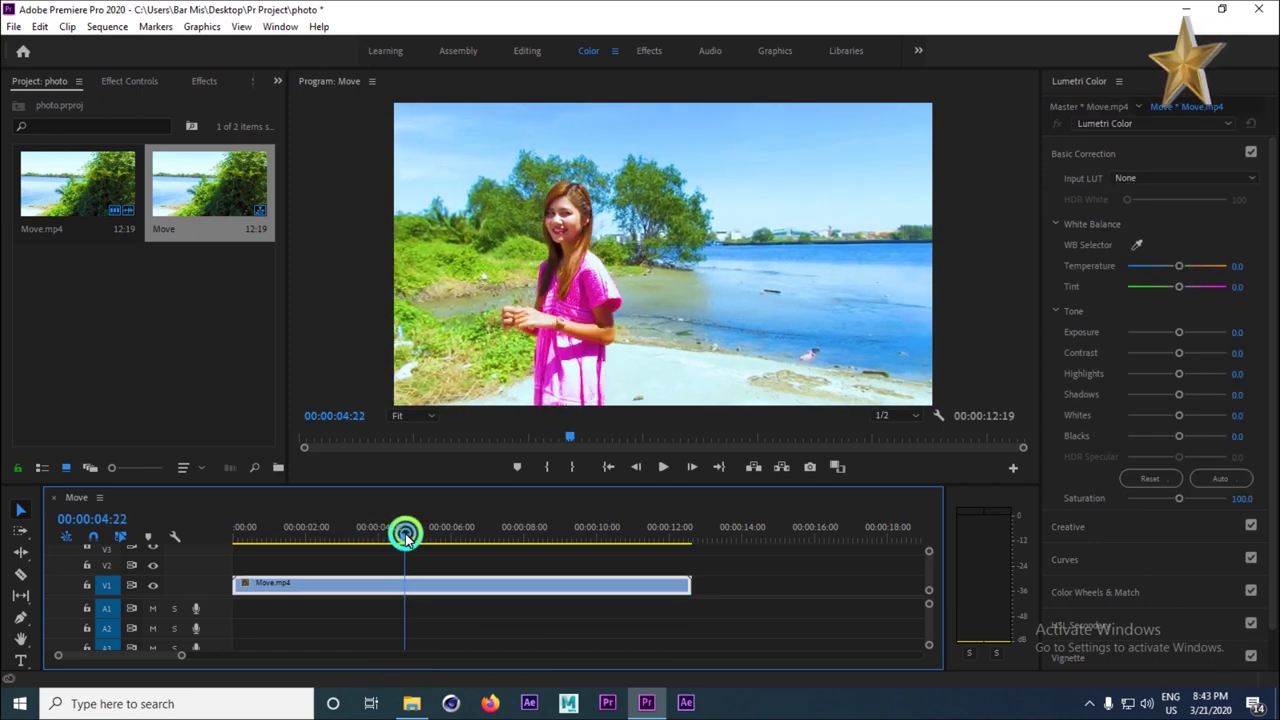
click(663, 467)
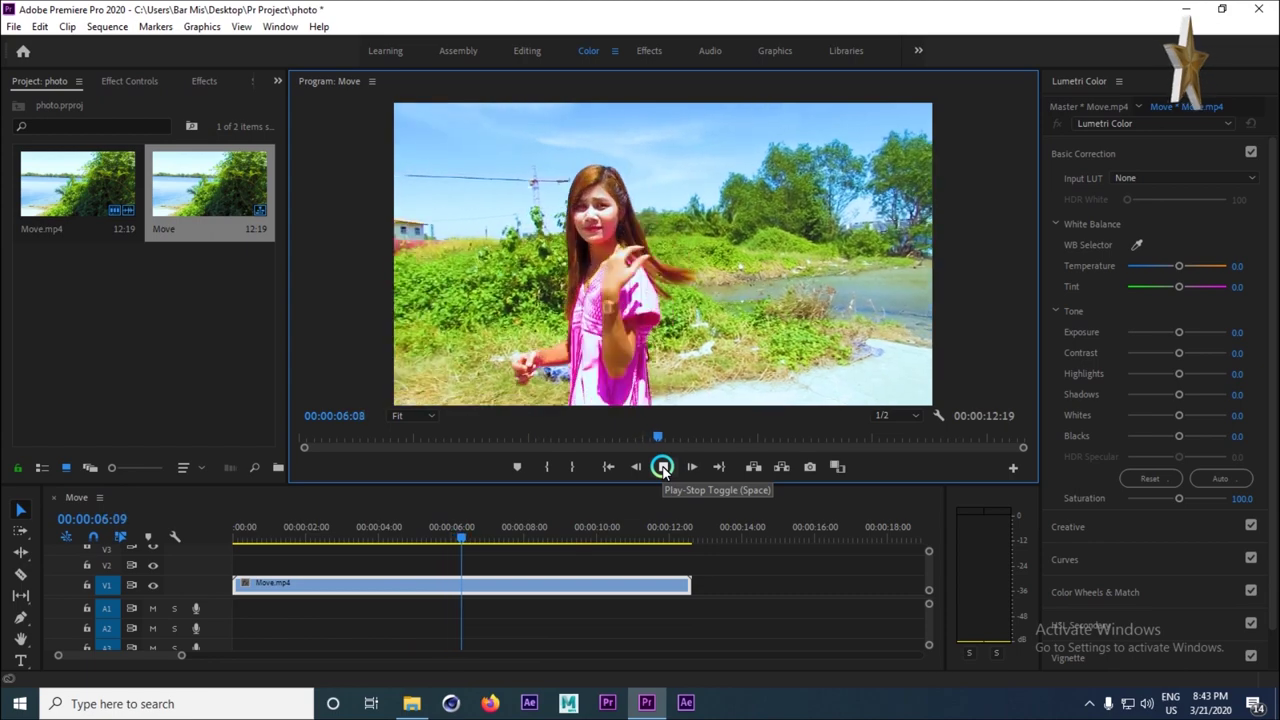
click(663, 467)
click(442, 530)
click(663, 467)
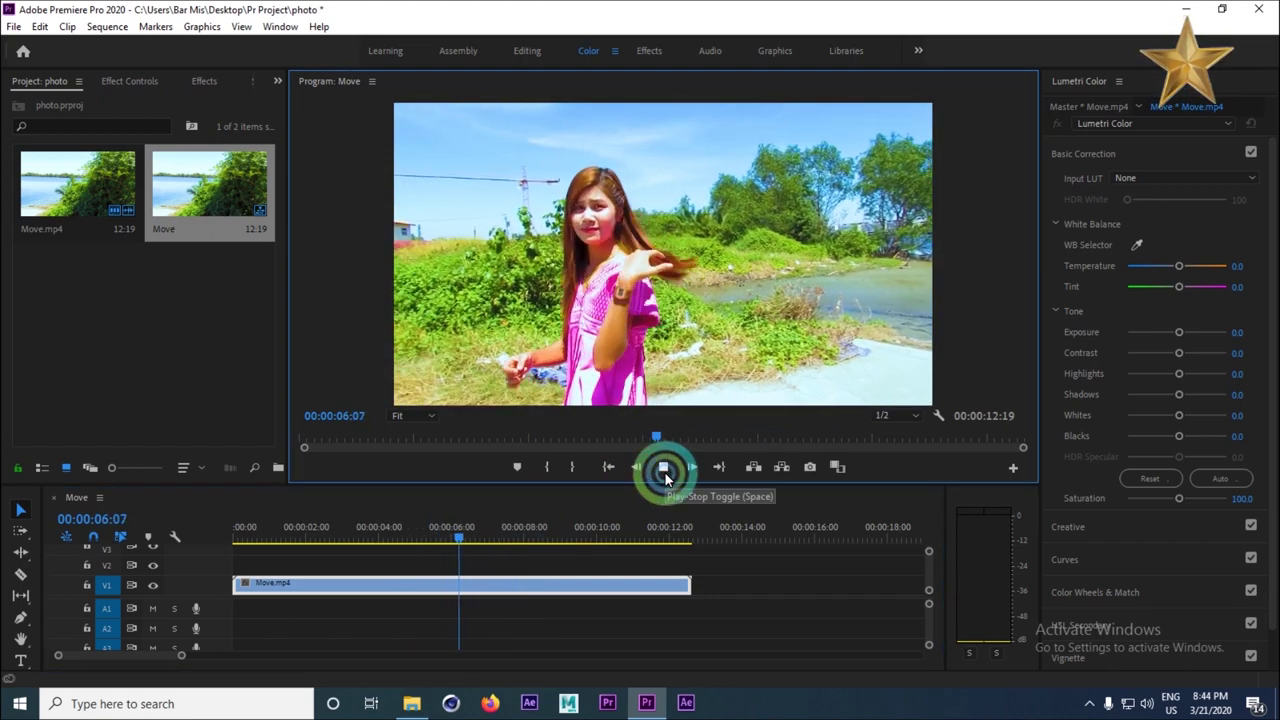
click(466, 530)
click(409, 530)
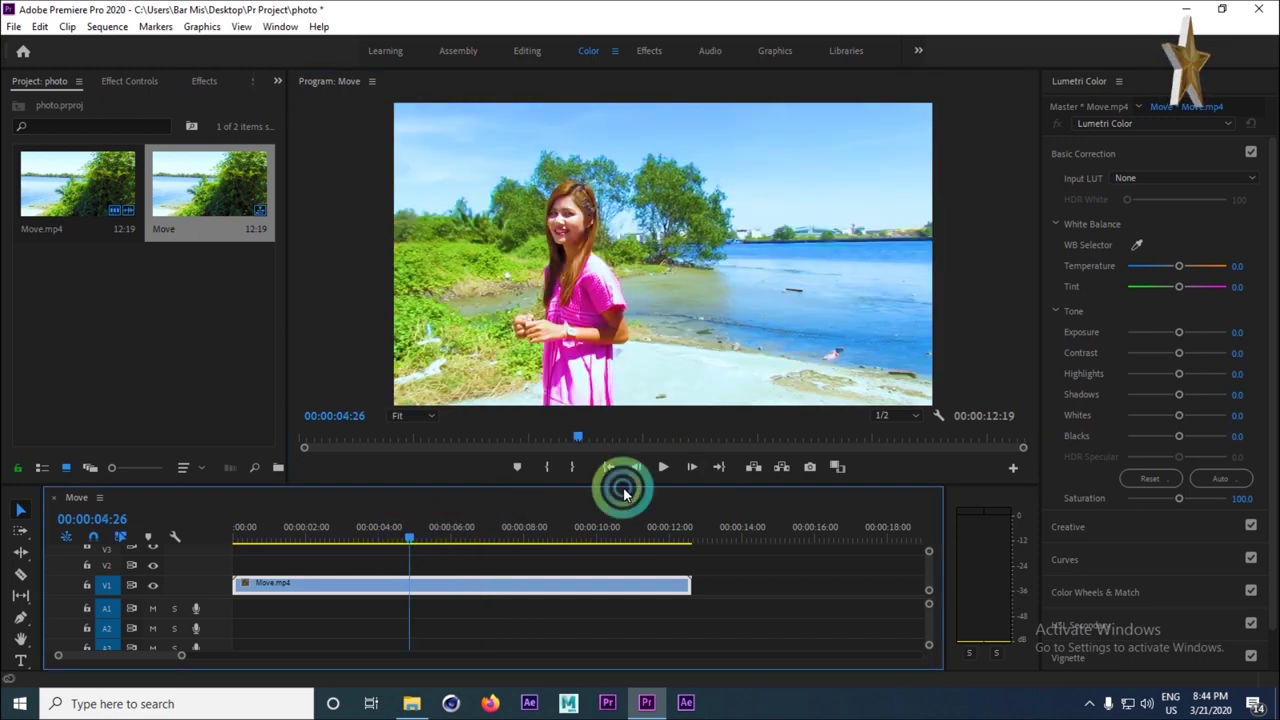
click(660, 467)
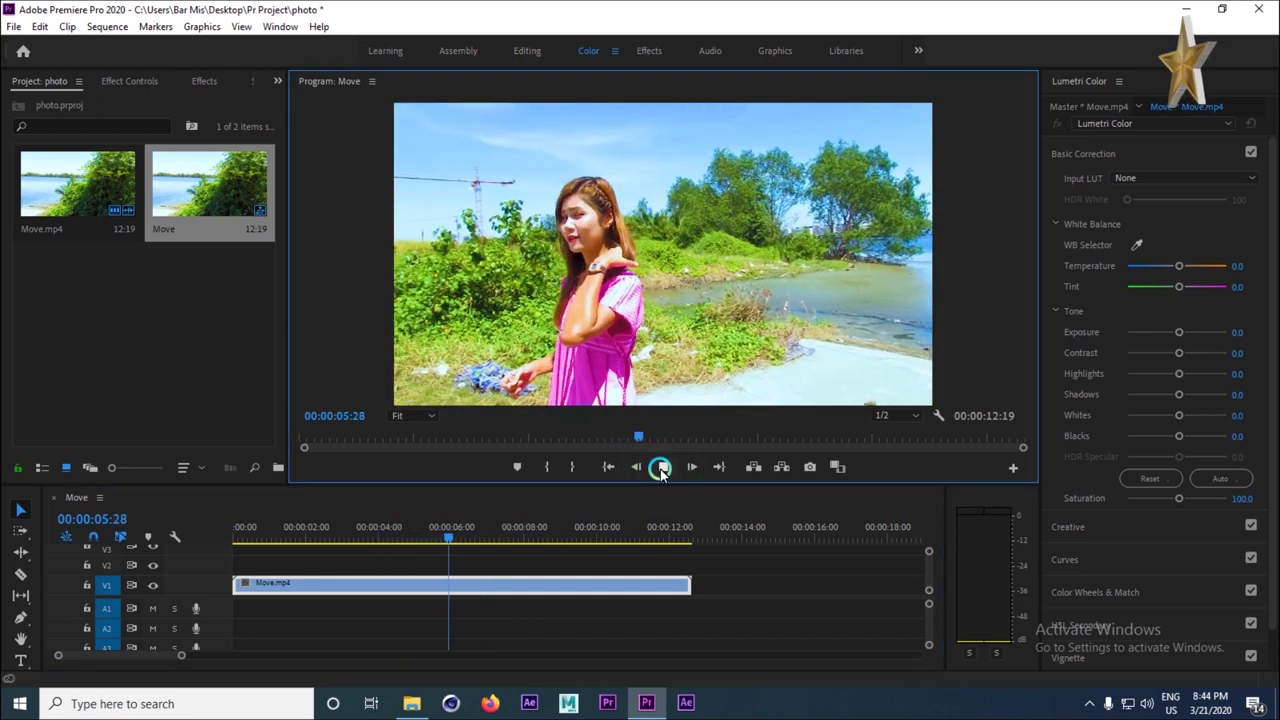
Park the playhead at 00:00:06:01, on the frame where the woman holds her hand near her shoulder.
click(458, 538)
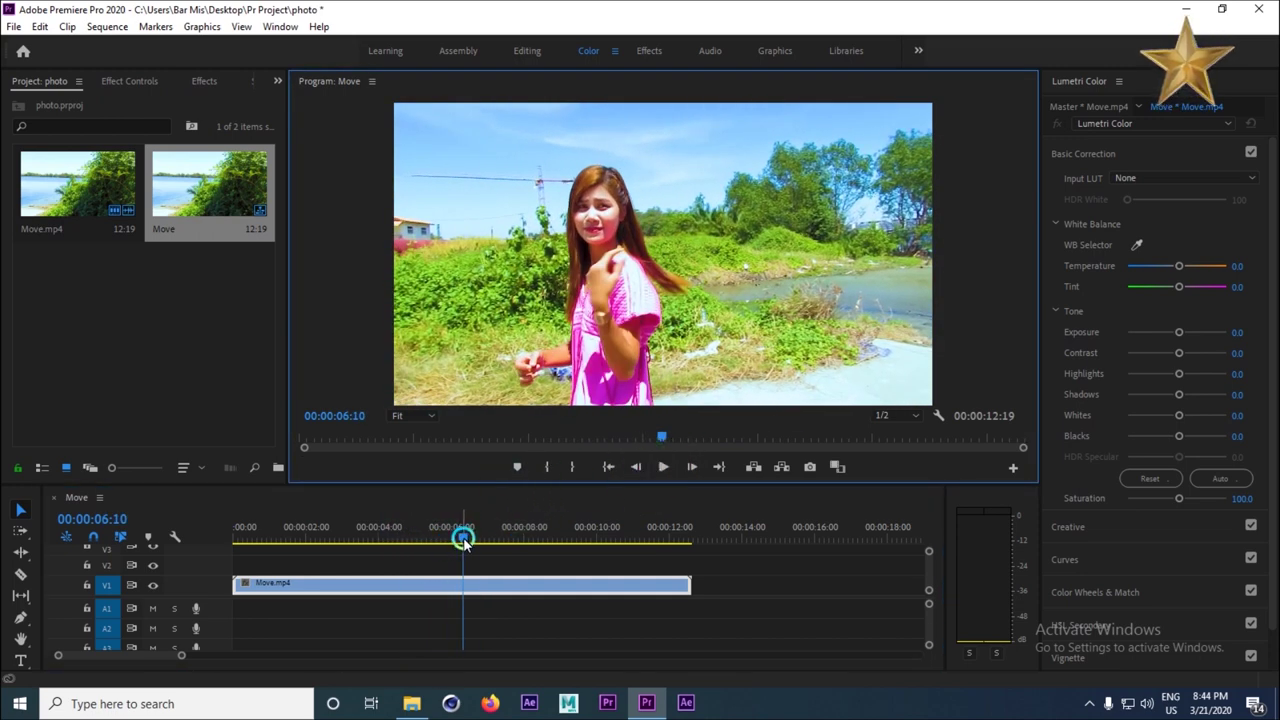
mouse_move(460, 538)
mouse_down()
mouse_move(434, 538)
mouse_move(455, 541)
mouse_up()
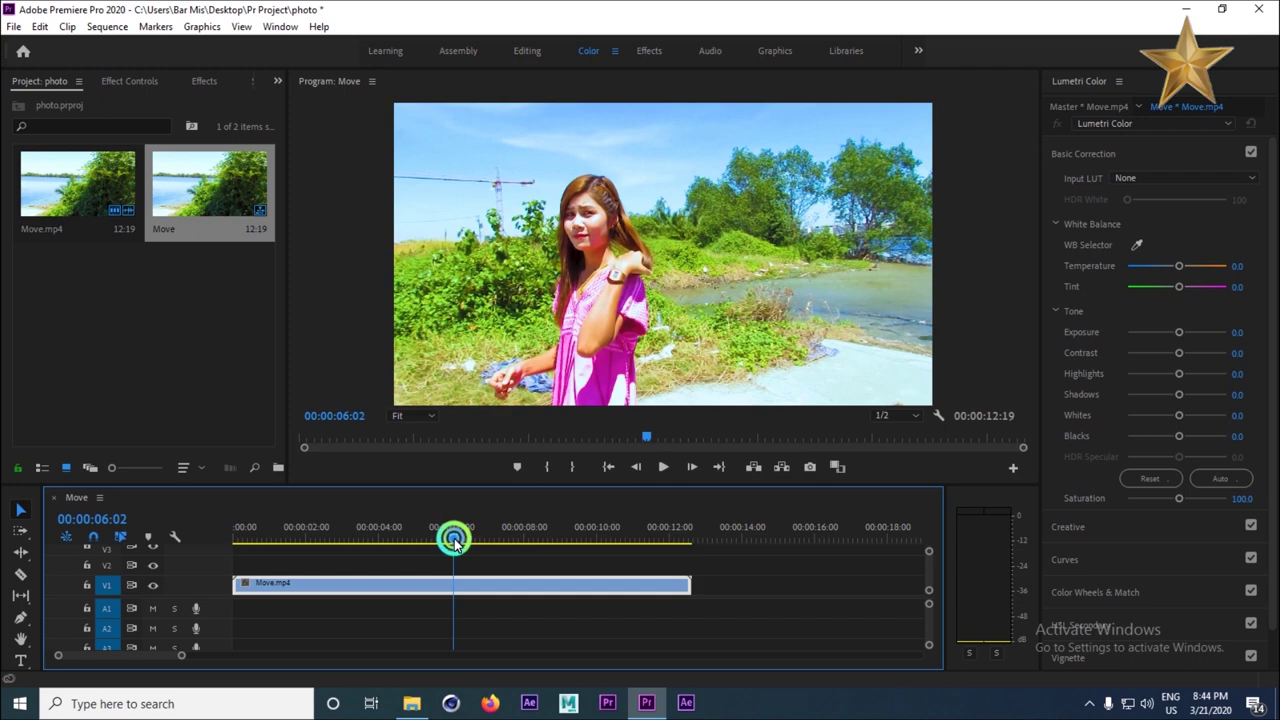
click(707, 450)
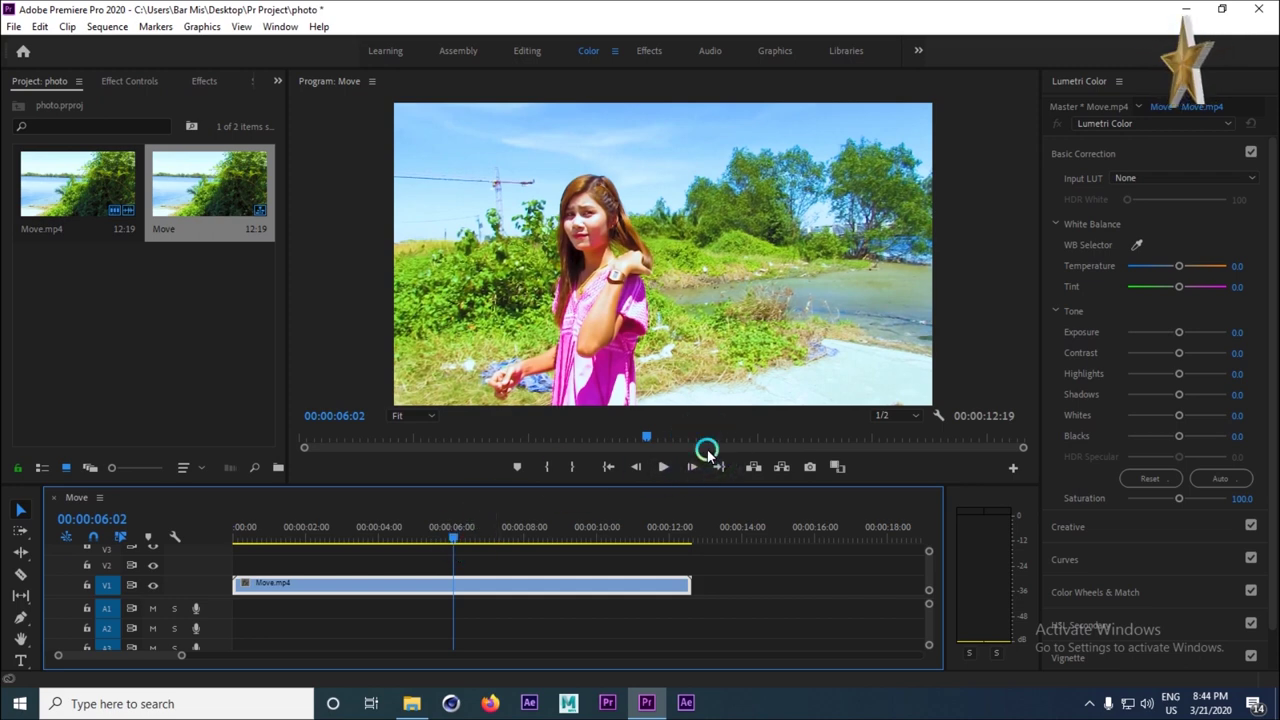
drag(448, 540, 447, 540)
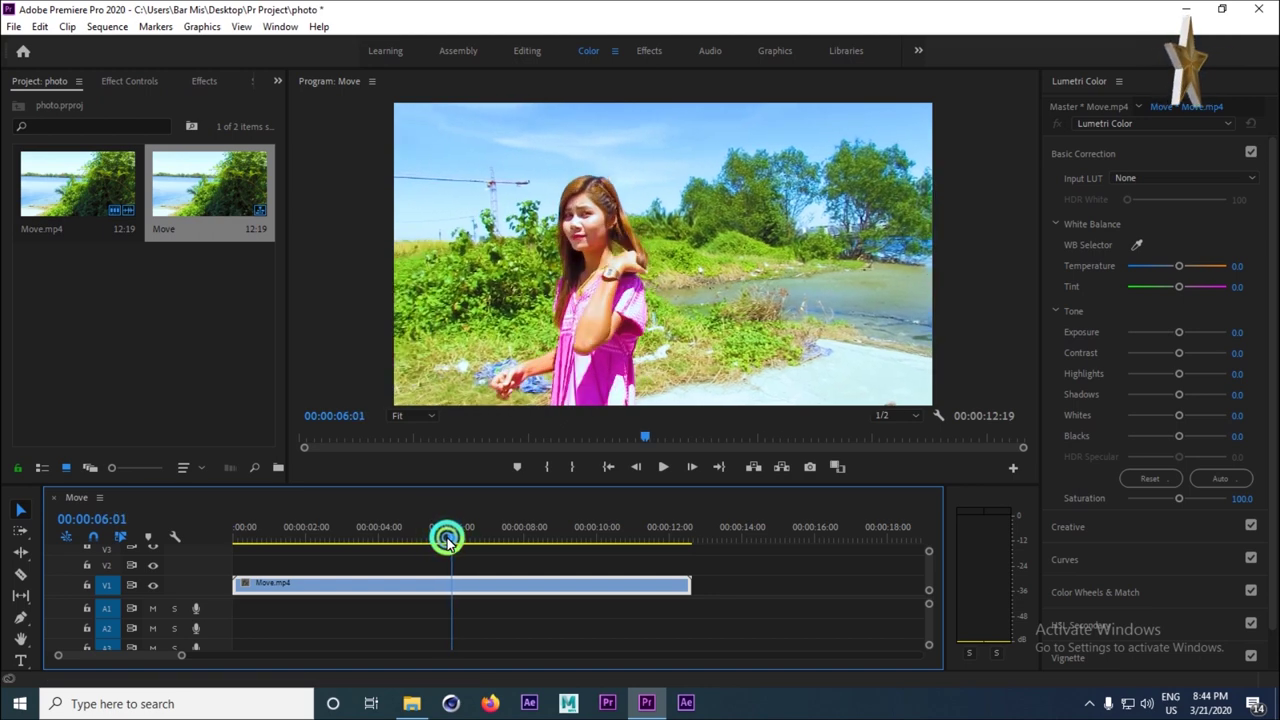
Export the current frame as a BMP still under its default name, with Import into project enabled.
click(812, 468)
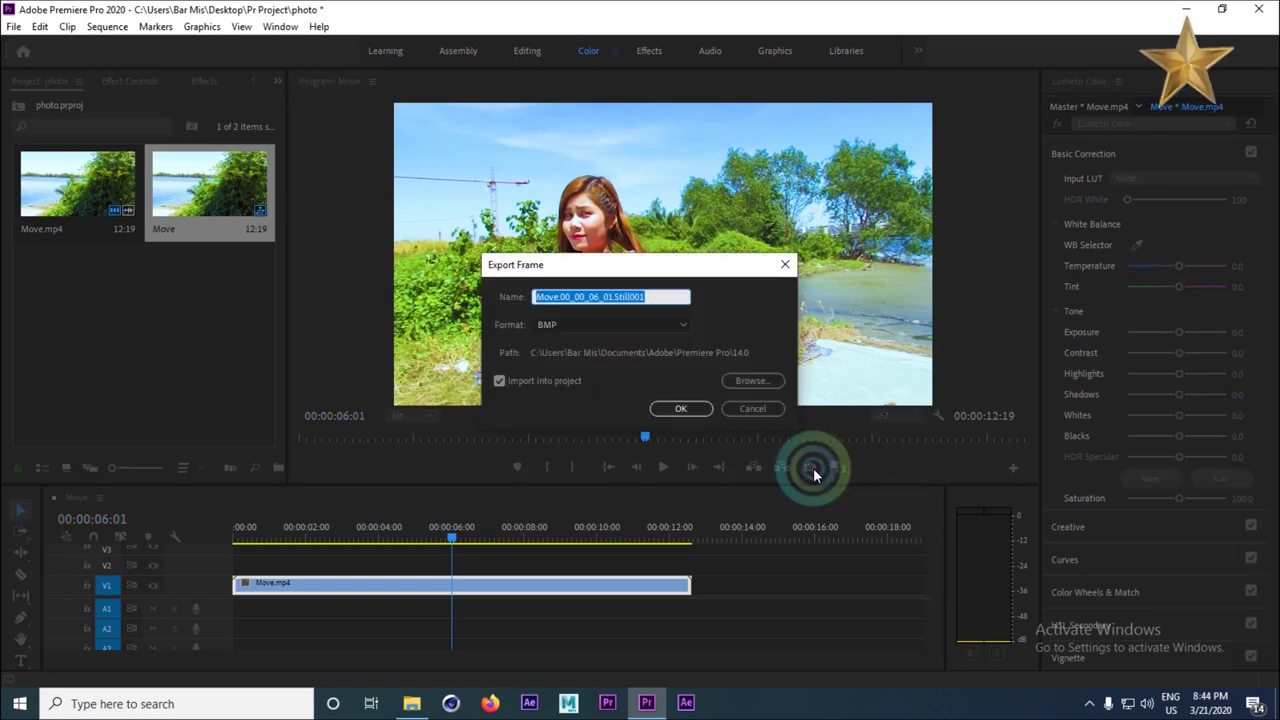
drag(587, 268, 562, 314)
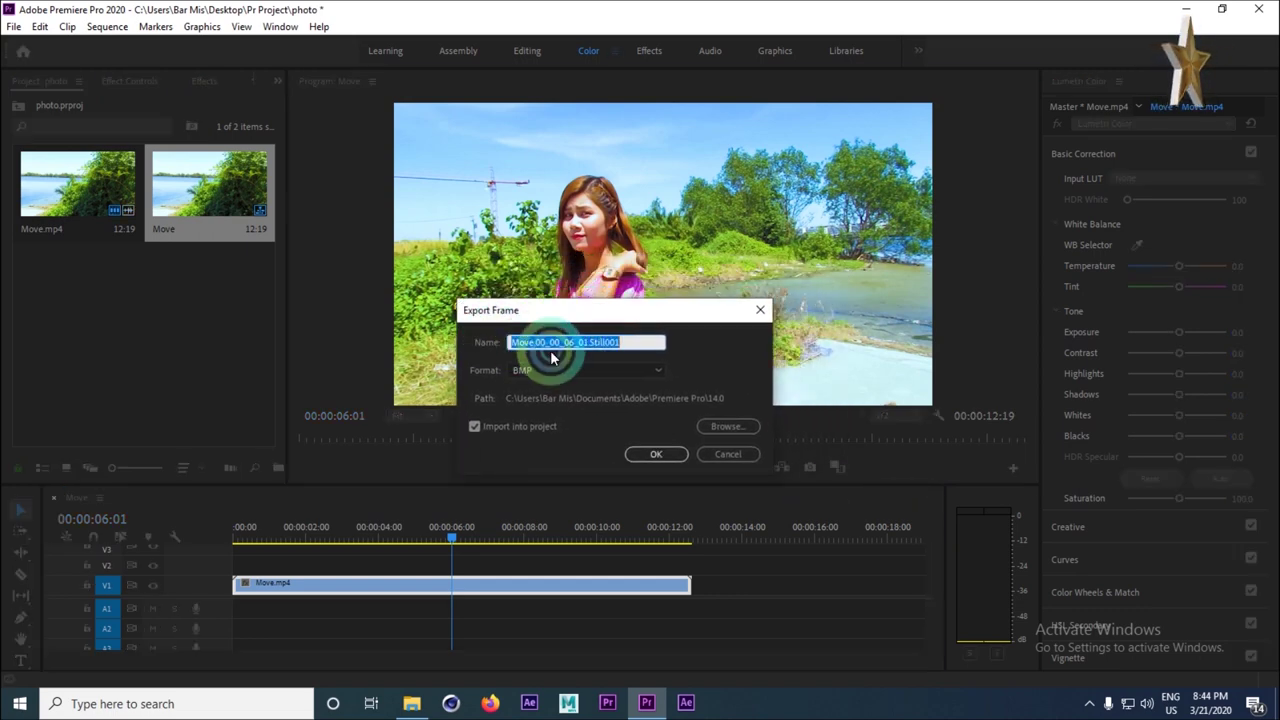
drag(633, 346, 460, 346)
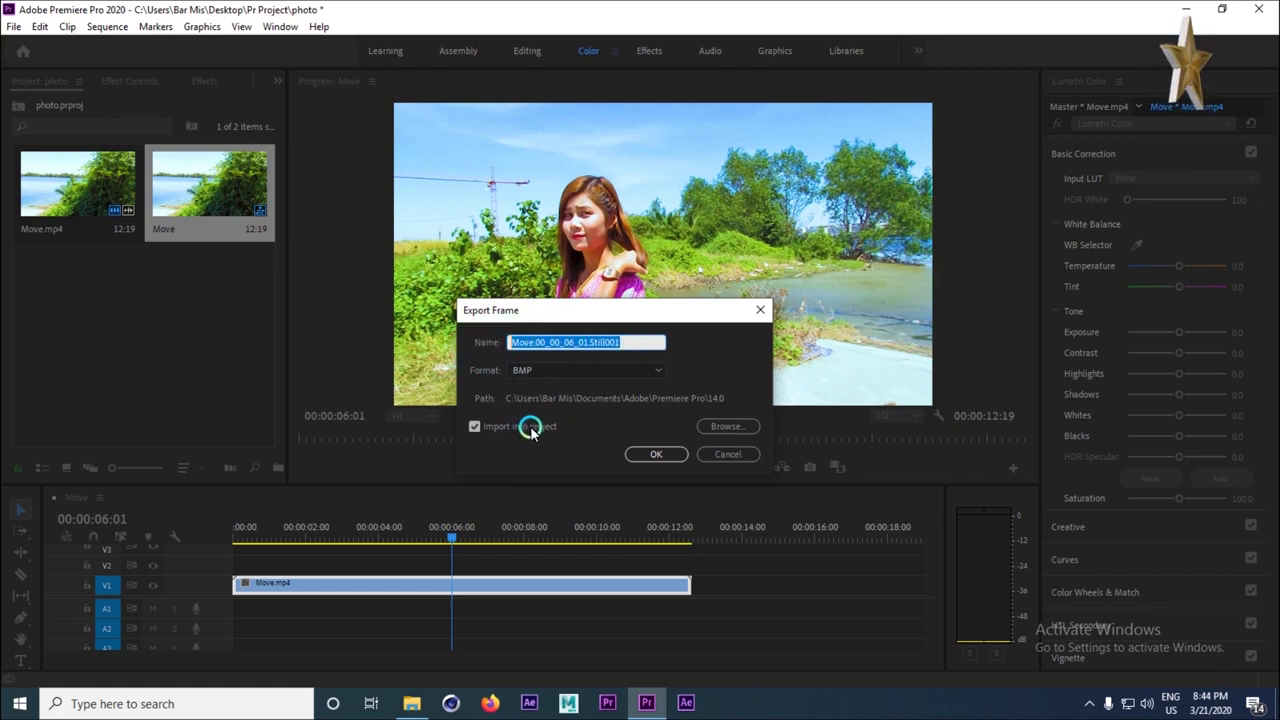
click(475, 426)
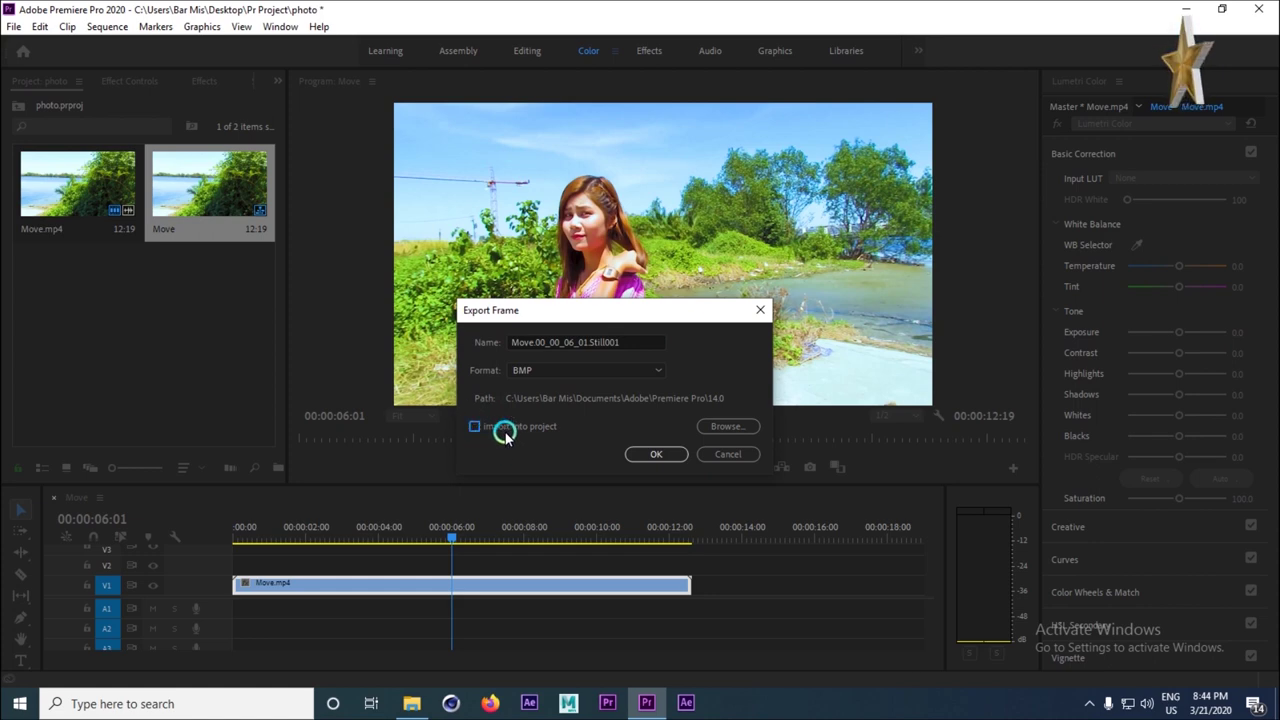
click(476, 426)
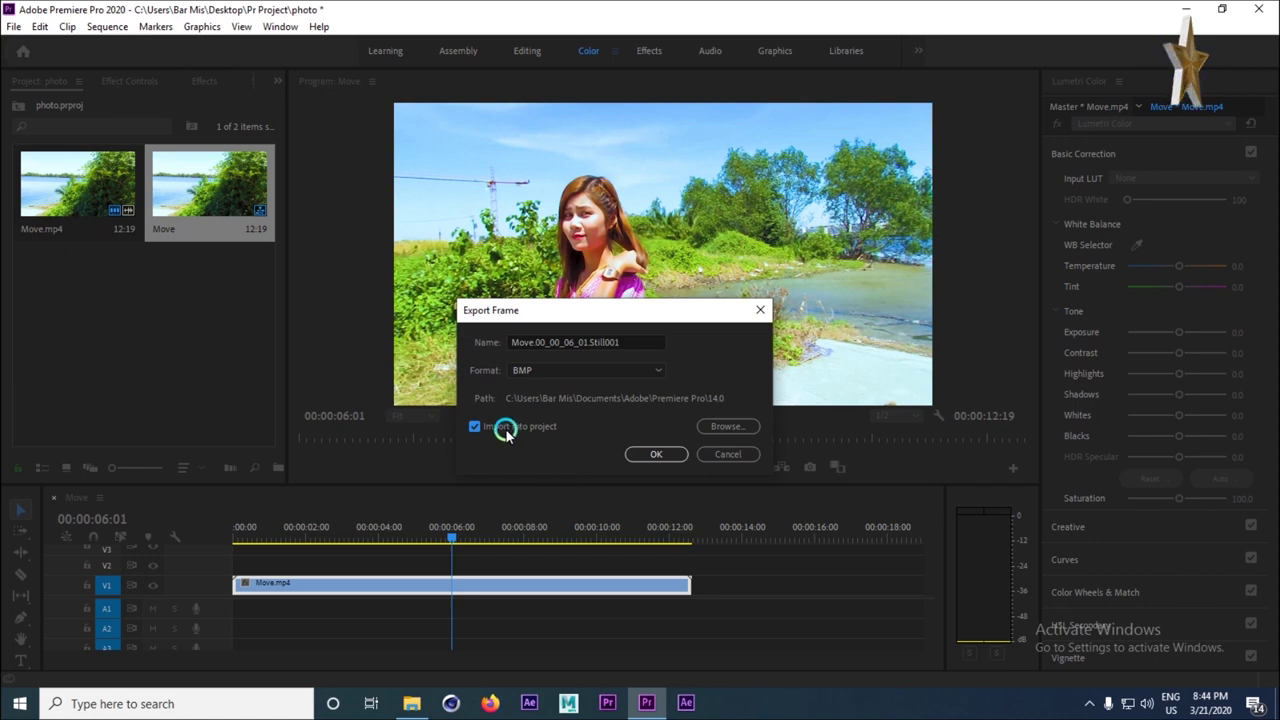
click(636, 455)
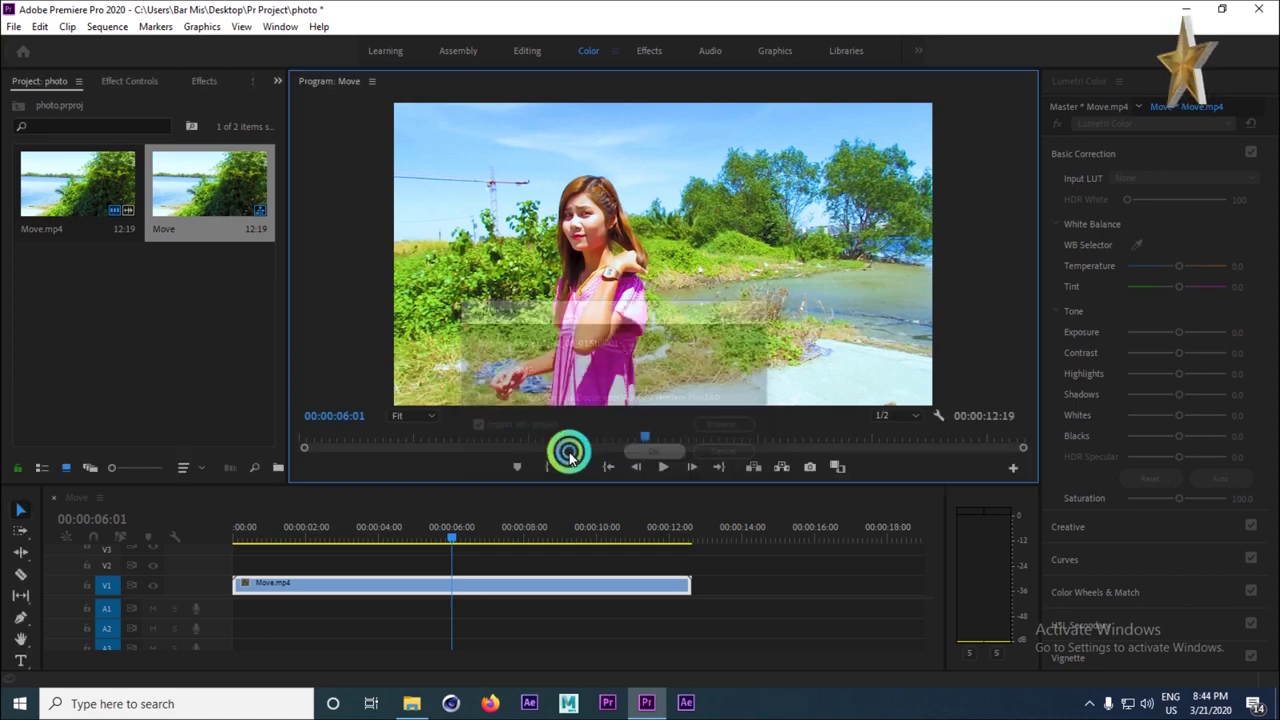
Split the Move.mp4 clip on V1 at the playhead, 00:00:06:01, with the Razor tool.
click(395, 590)
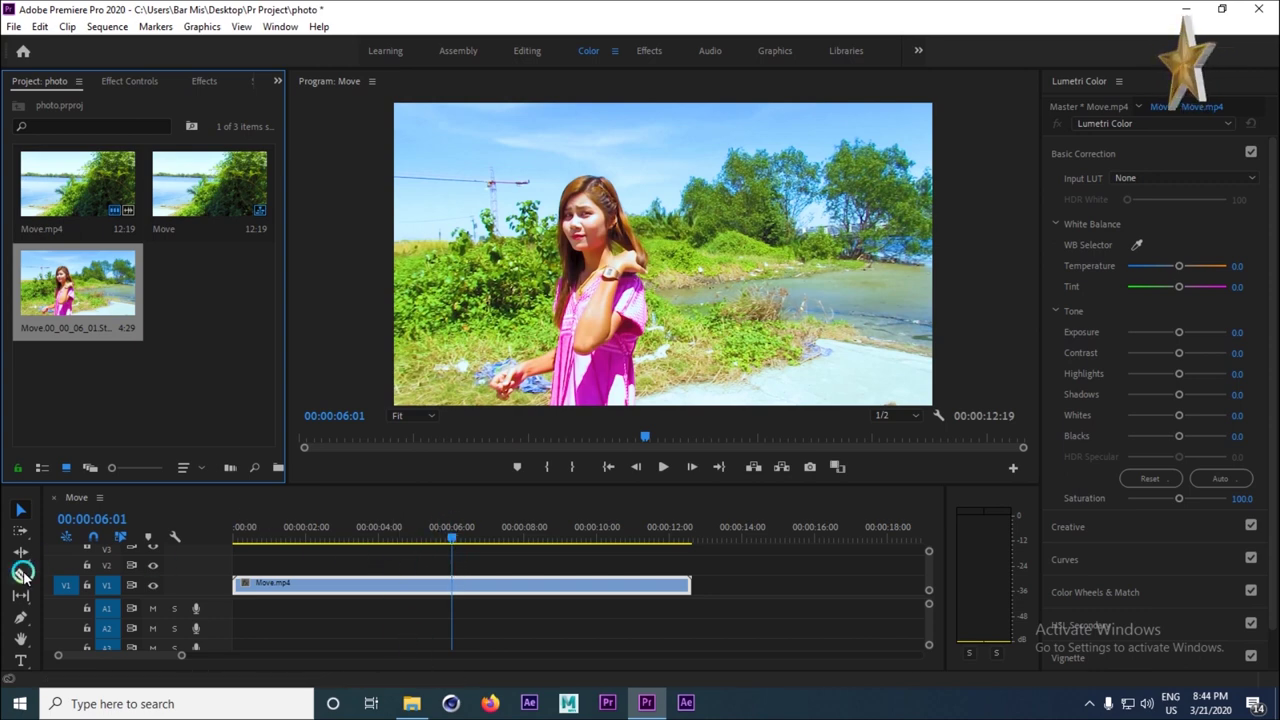
click(21, 573)
click(455, 588)
click(452, 584)
Move the second part of the split clip later on V1, leaving a gap of about 3.5 seconds.
click(21, 509)
click(437, 590)
drag(471, 584, 590, 584)
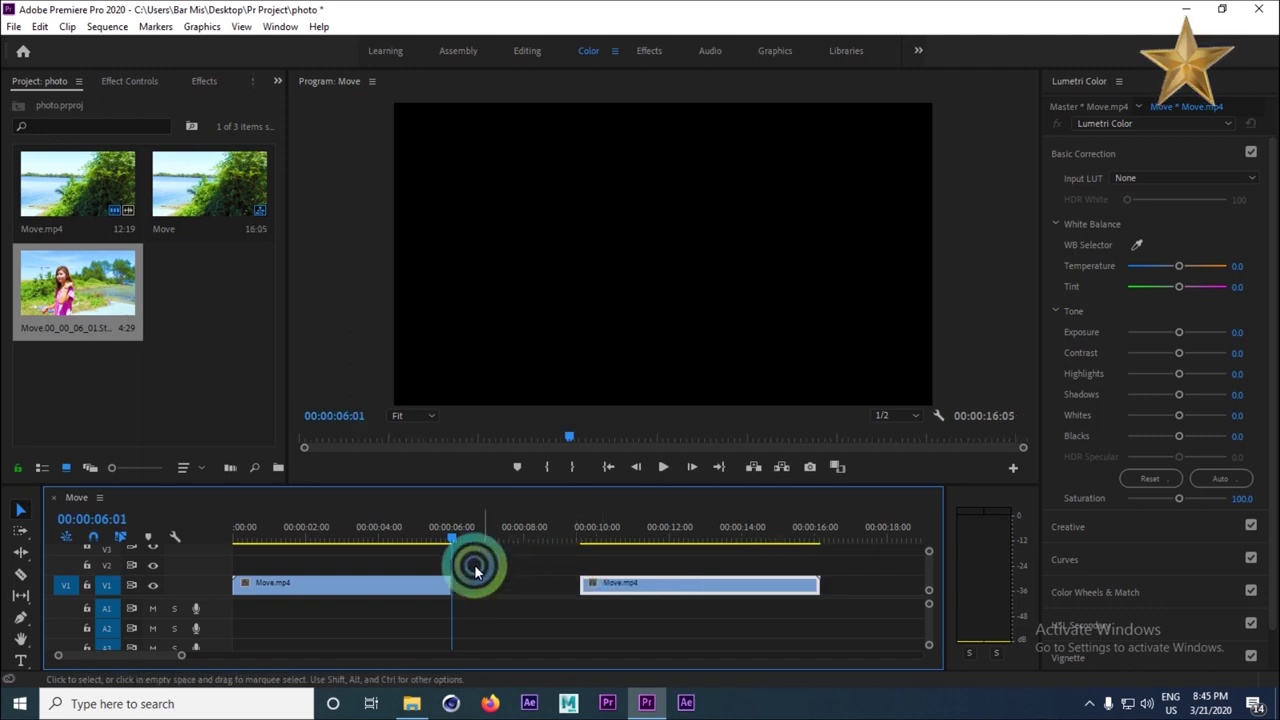
Place the exported still on V2 starting at 00:00:06:01 and trim its end to about 0.8 seconds.
drag(68, 292, 450, 553)
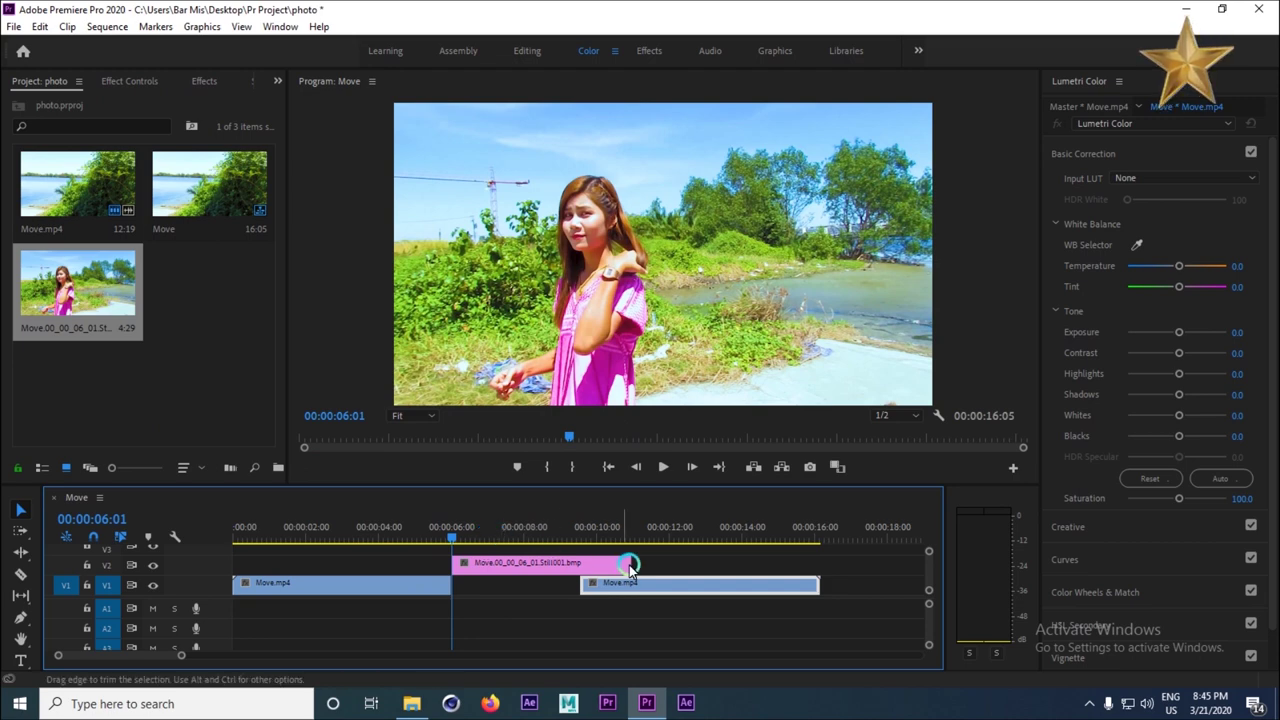
drag(632, 565, 494, 565)
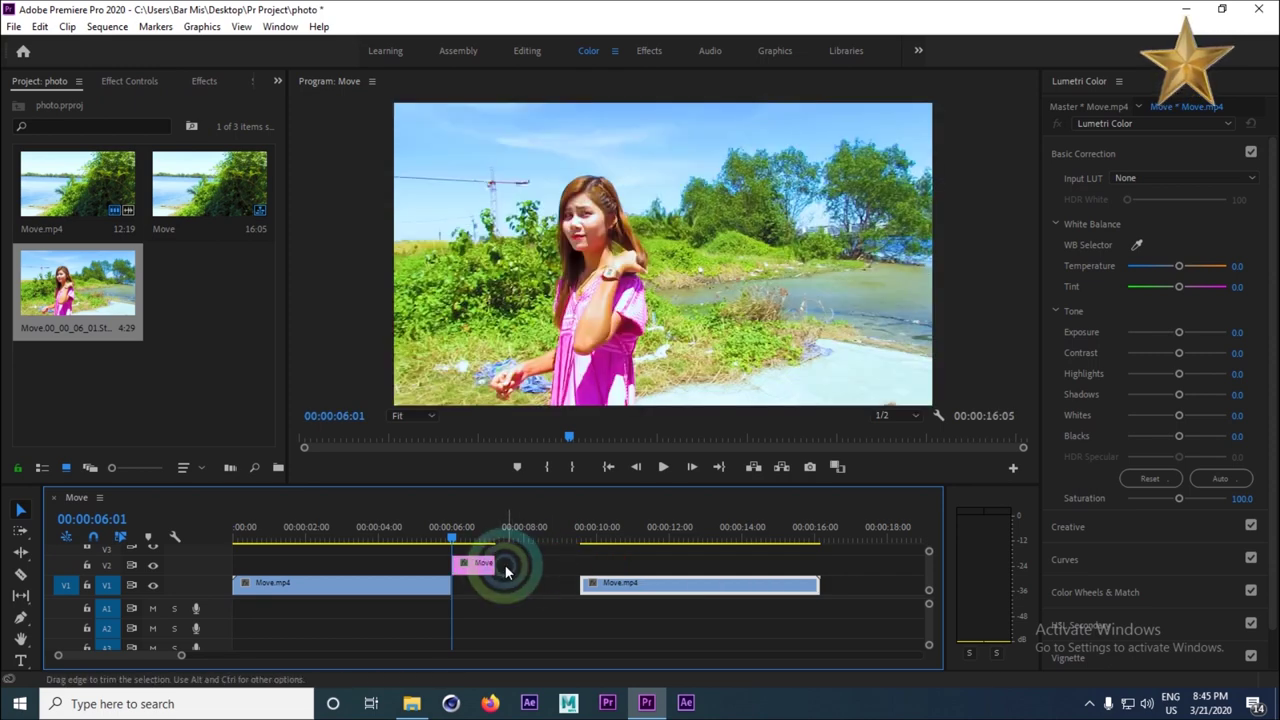
drag(492, 565, 479, 564)
Play the transition from the first clip into the still, starting from about 00:00:05:07.
click(665, 466)
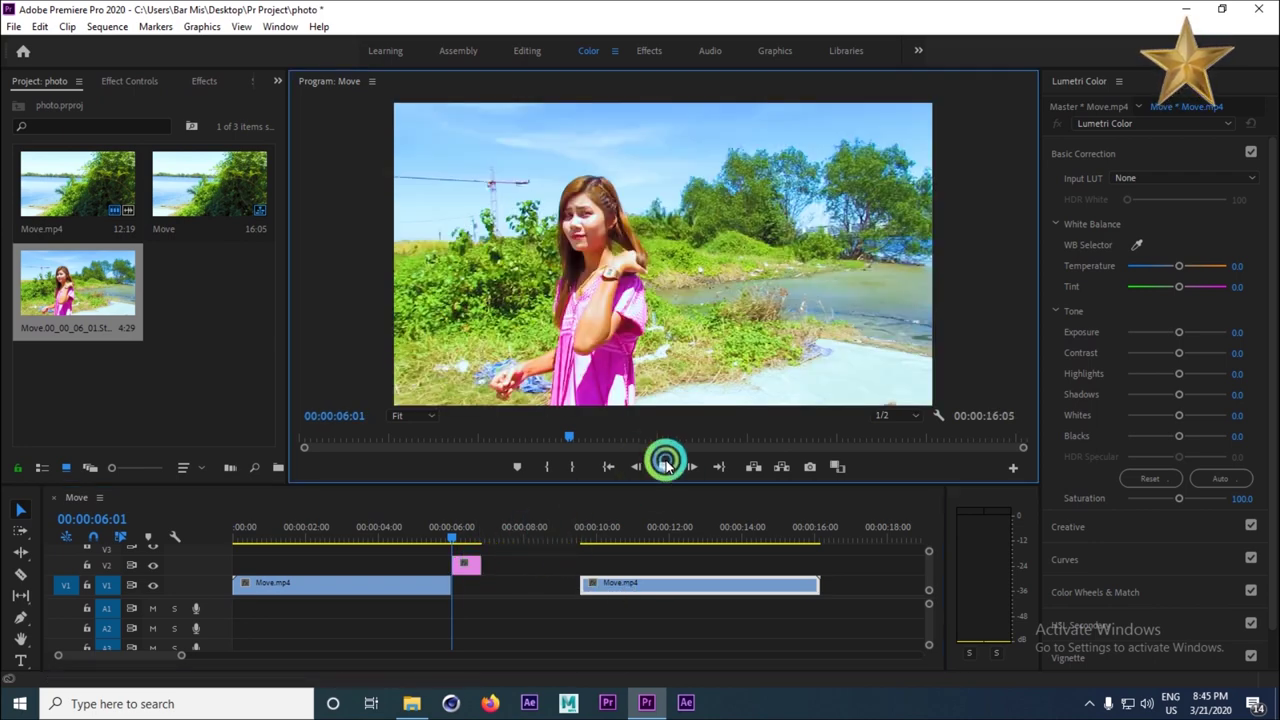
click(665, 466)
click(424, 534)
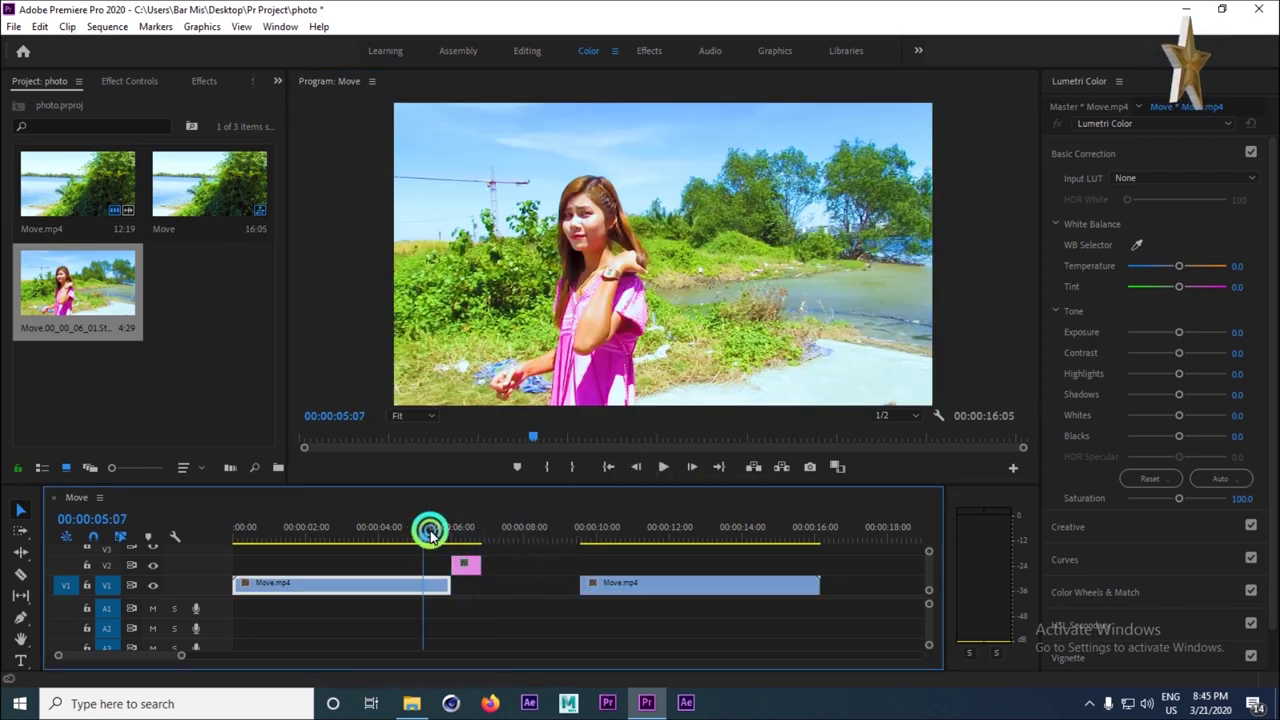
click(657, 467)
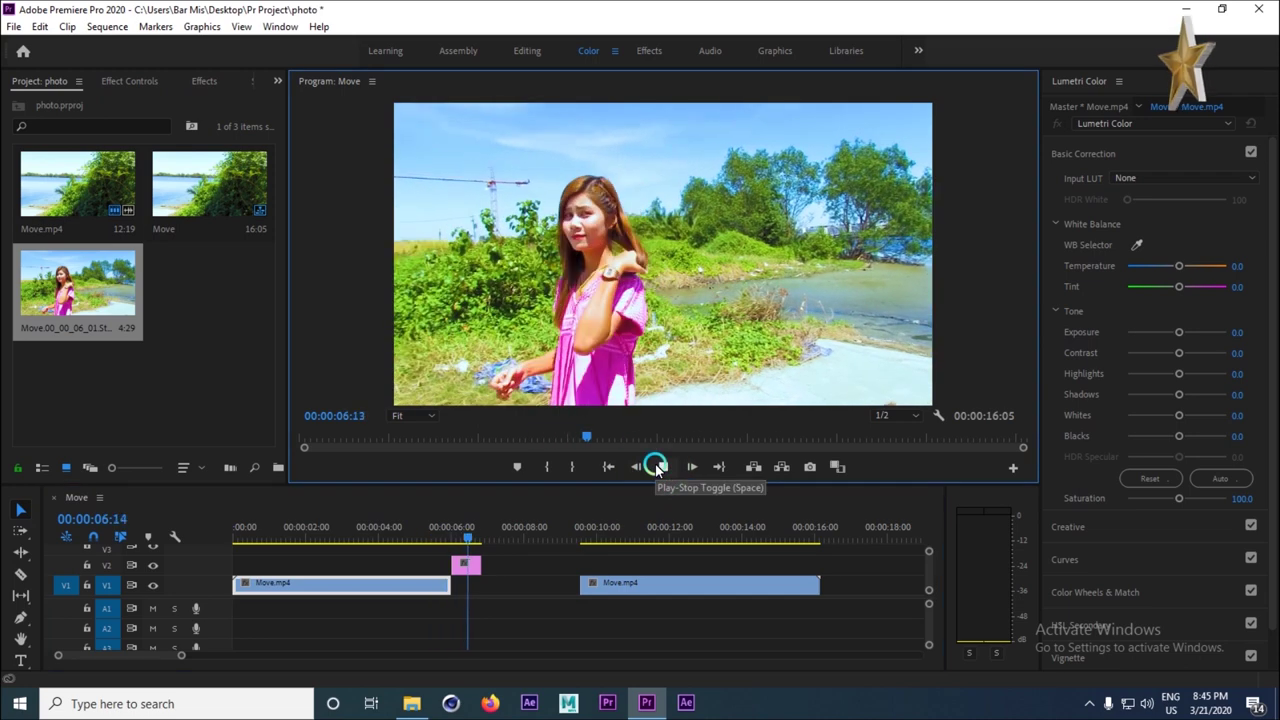
click(656, 467)
click(462, 530)
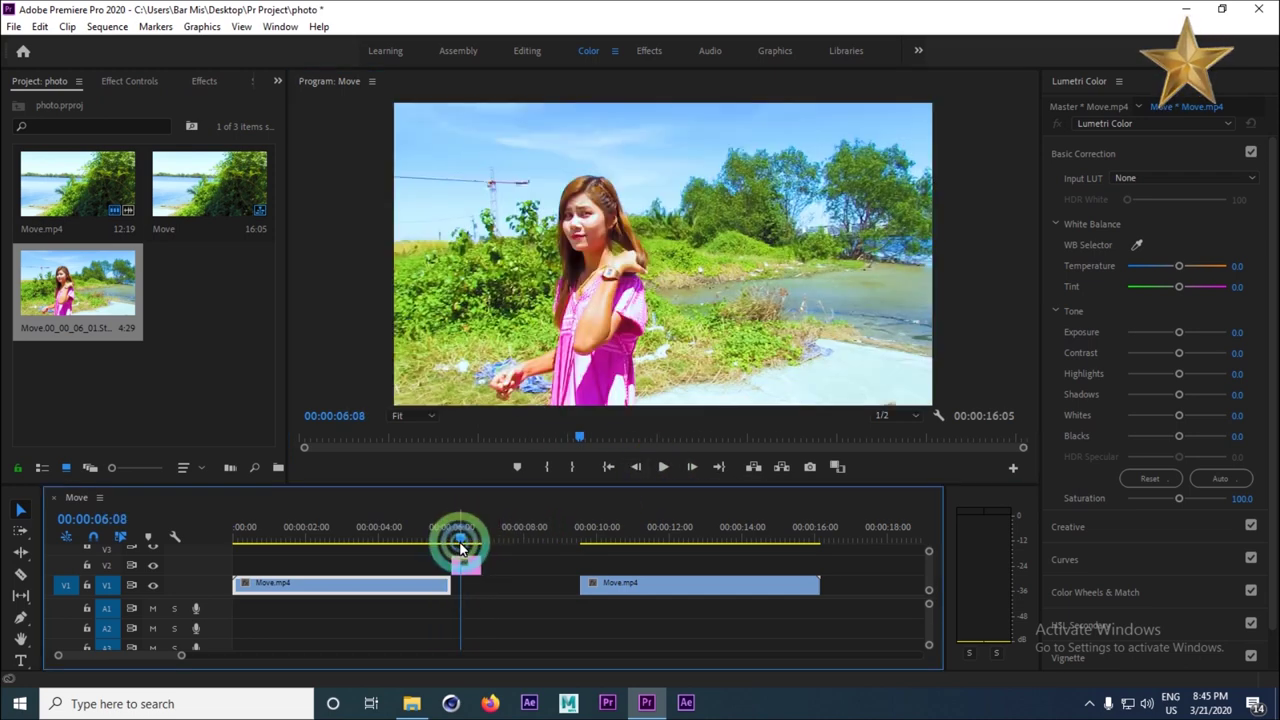
Shorten the still on V2 to about 0.6 seconds, line up five copies end to end, and move the second Move.mp4 part against them.
drag(480, 568, 473, 567)
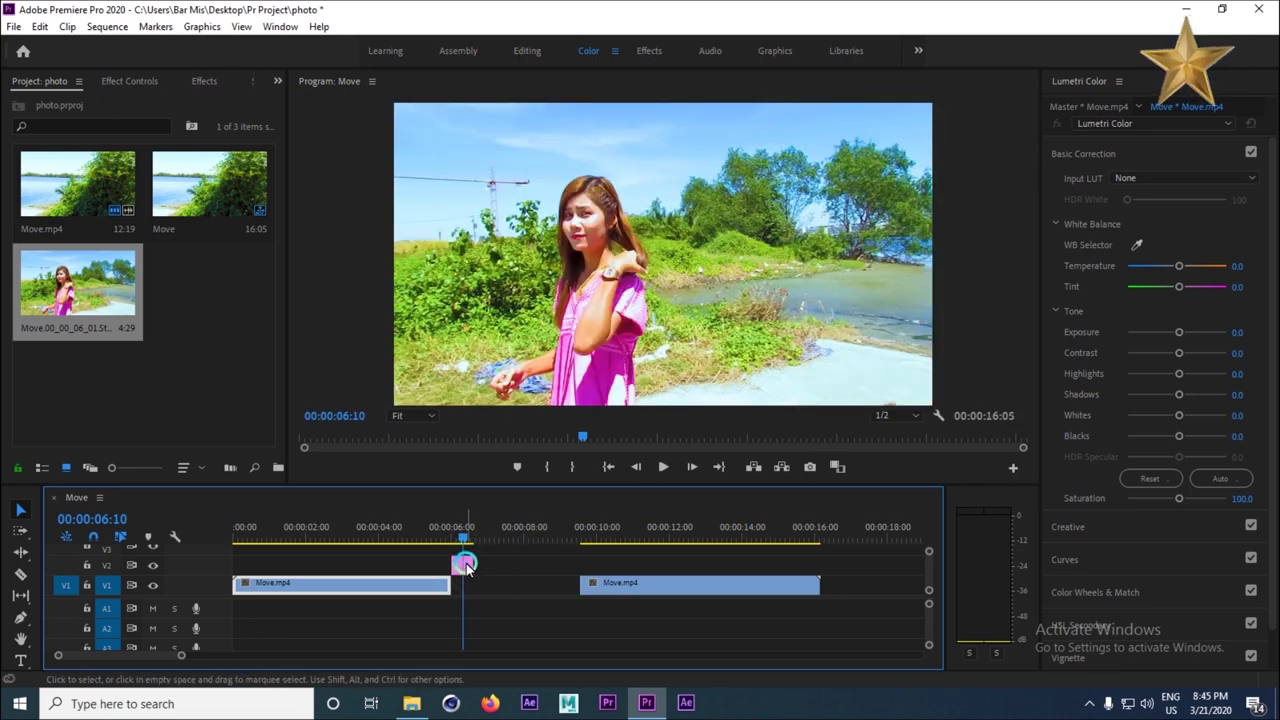
drag(459, 566, 571, 580)
Play the sequence across the row of stills up to about 00:00:08:23.
click(430, 527)
click(663, 468)
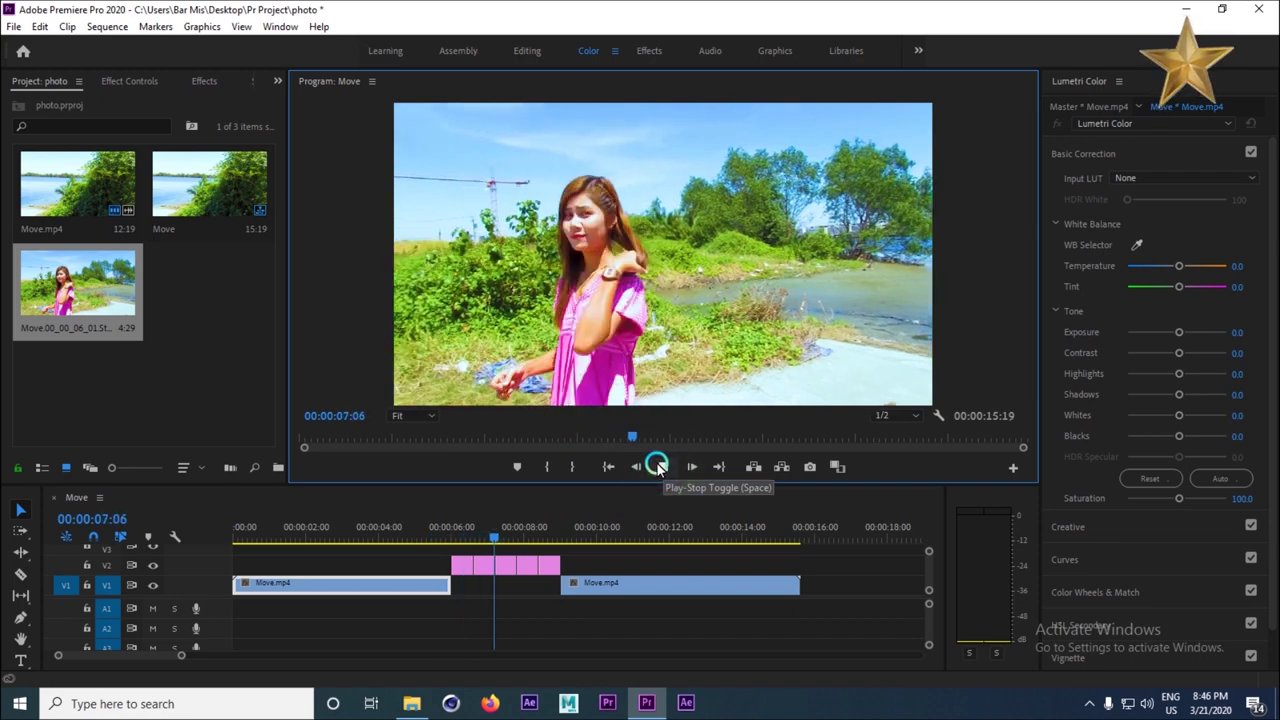
click(656, 467)
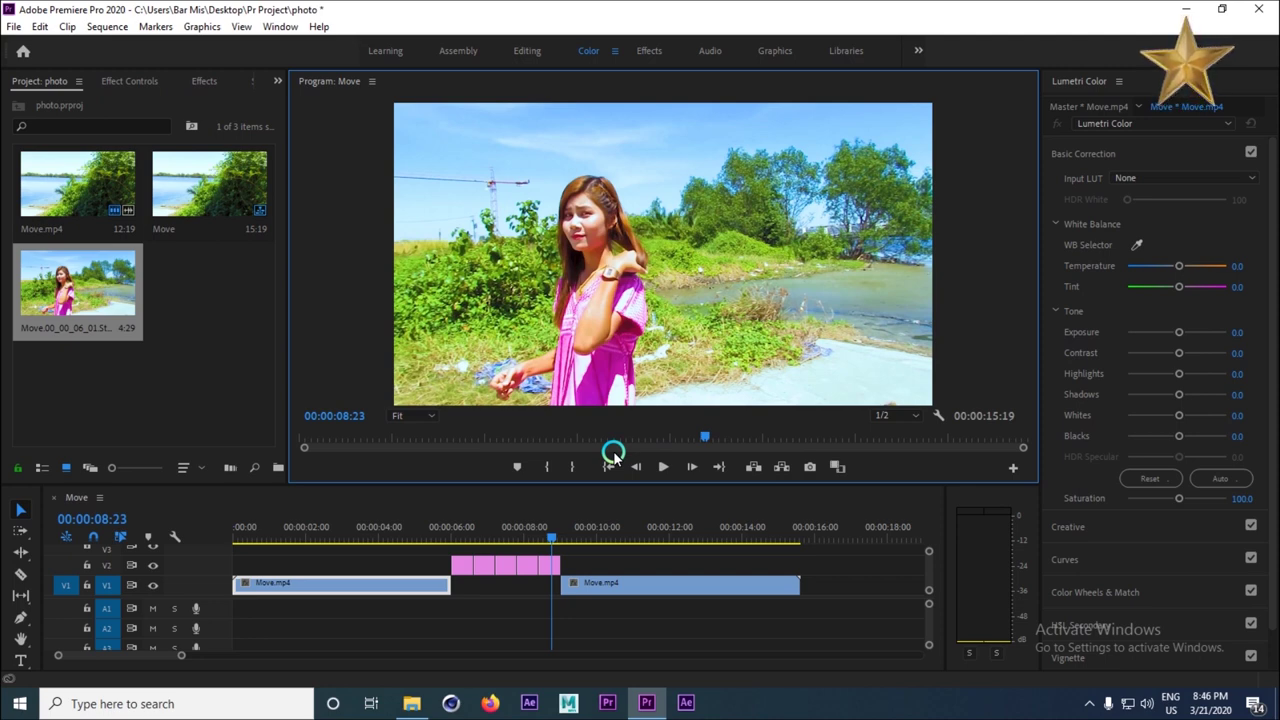
Set the first still's scale to 129 and its horizontal position to 1177.
click(463, 530)
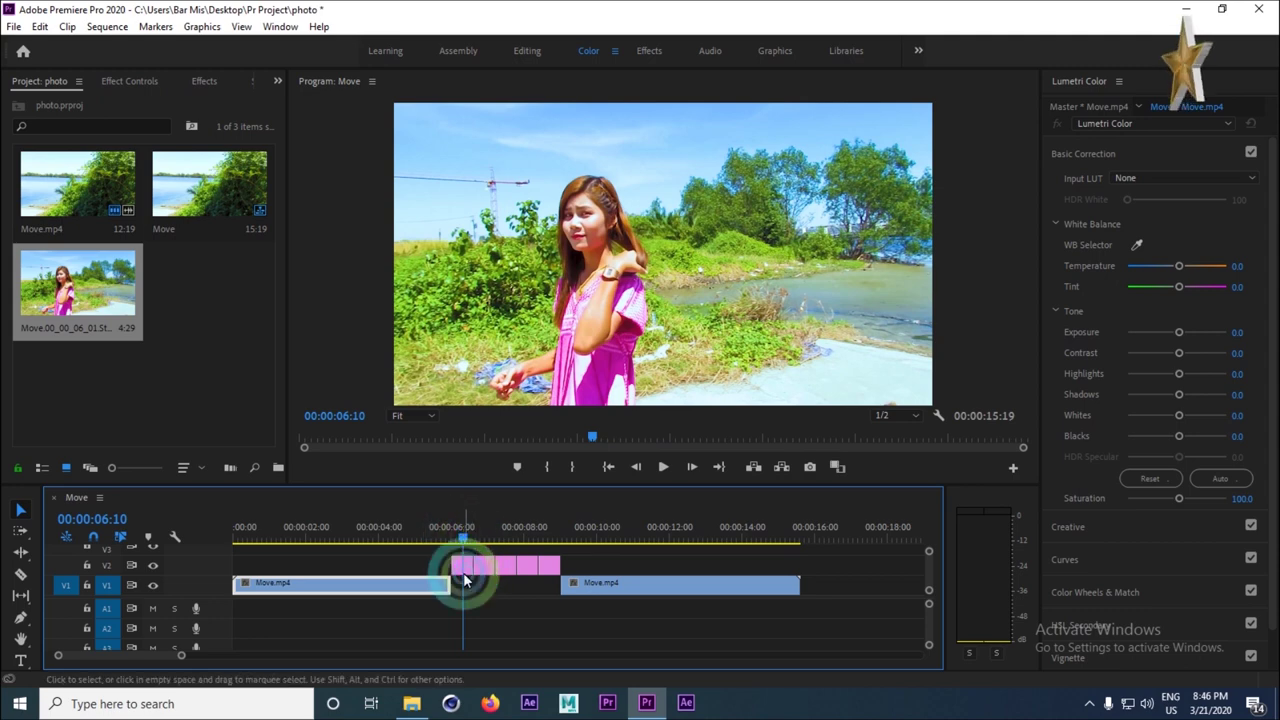
click(465, 566)
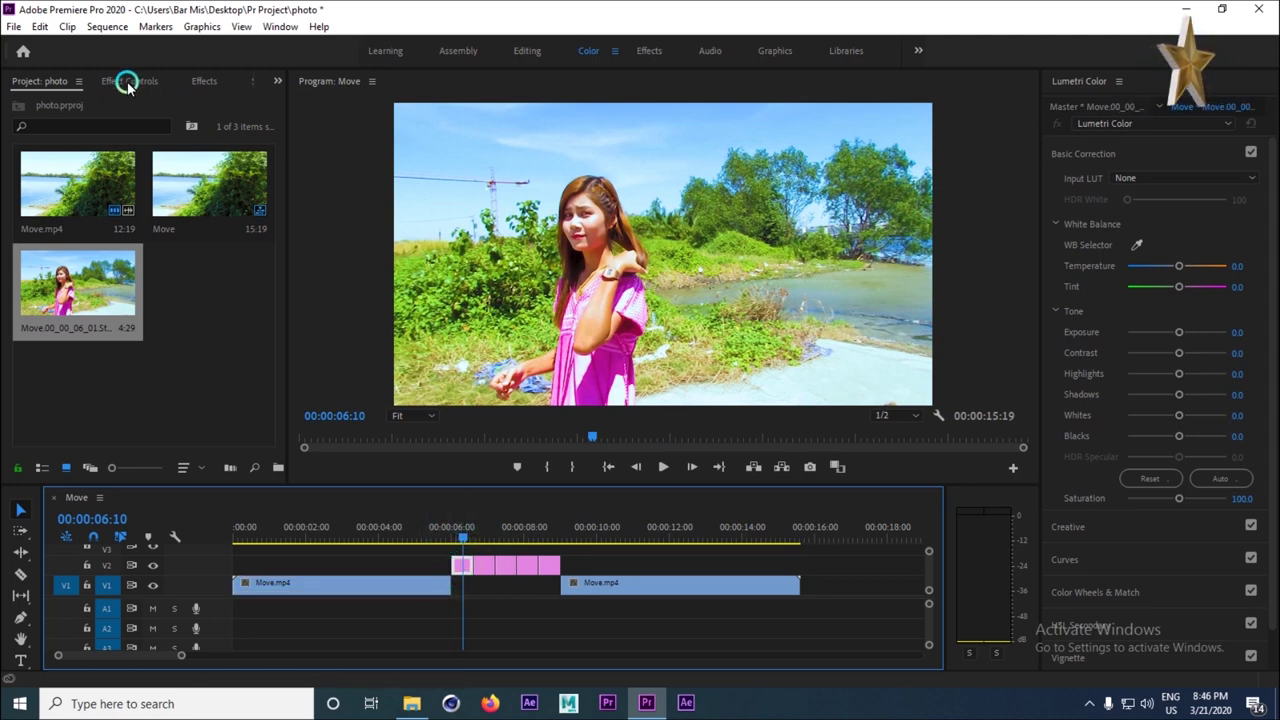
click(128, 82)
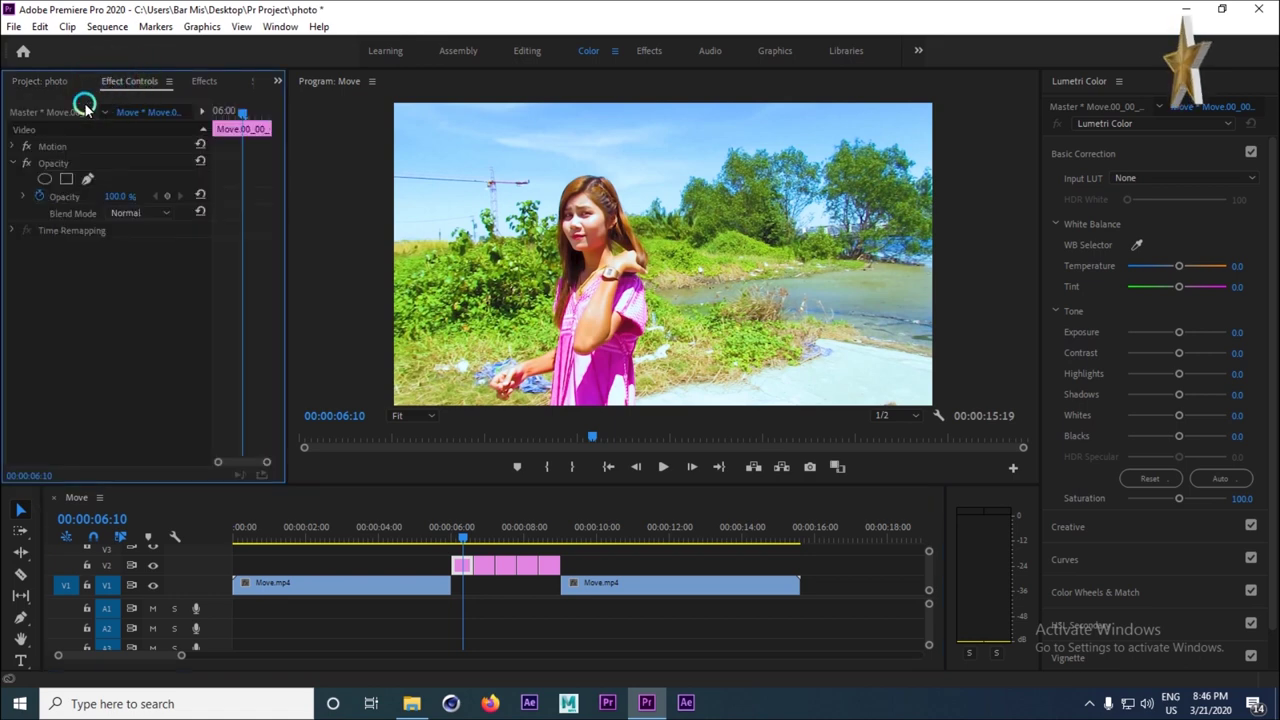
click(14, 146)
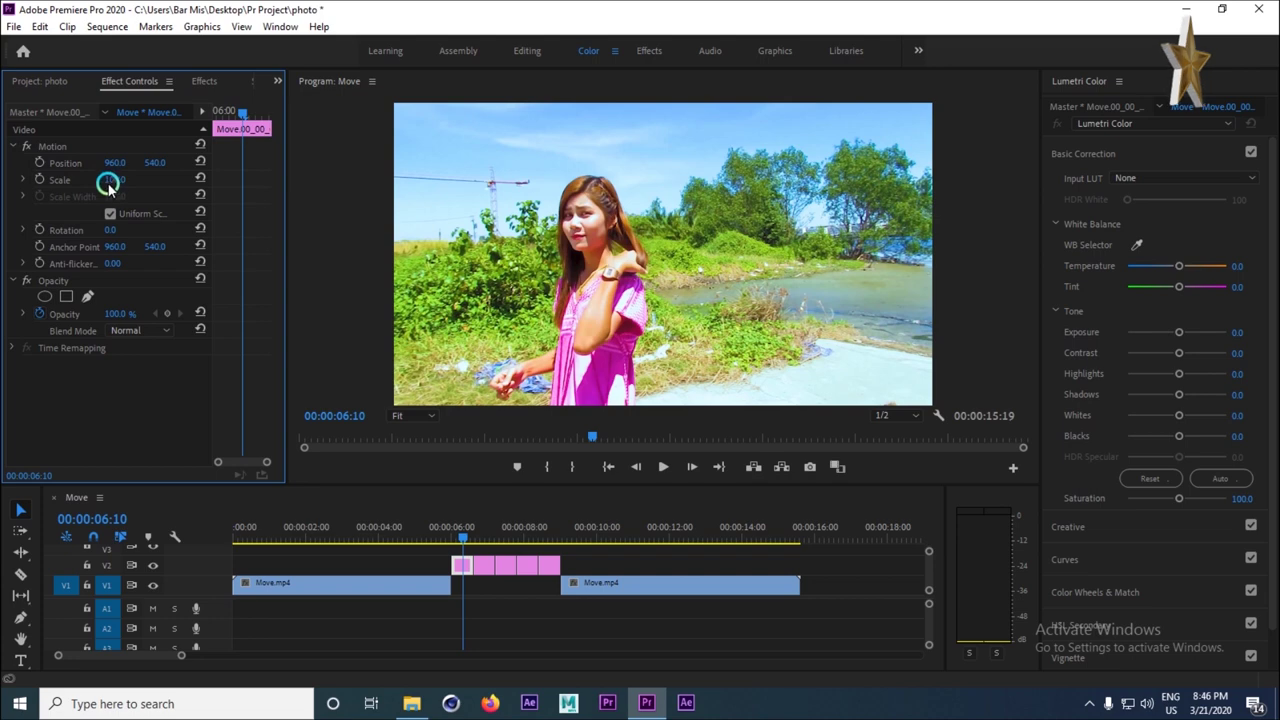
drag(109, 183, 300, 165)
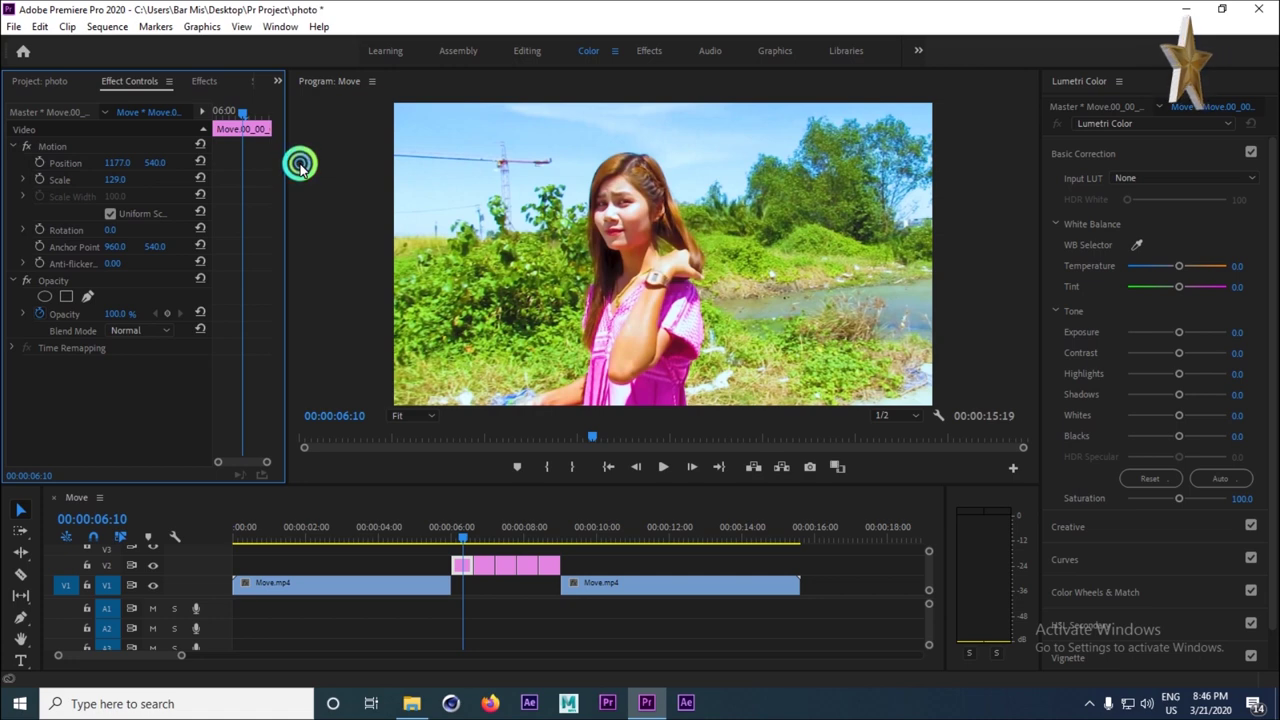
Set the second still's scale to 124 and horizontal position to 1107, and adjust its rotation.
click(541, 567)
click(482, 565)
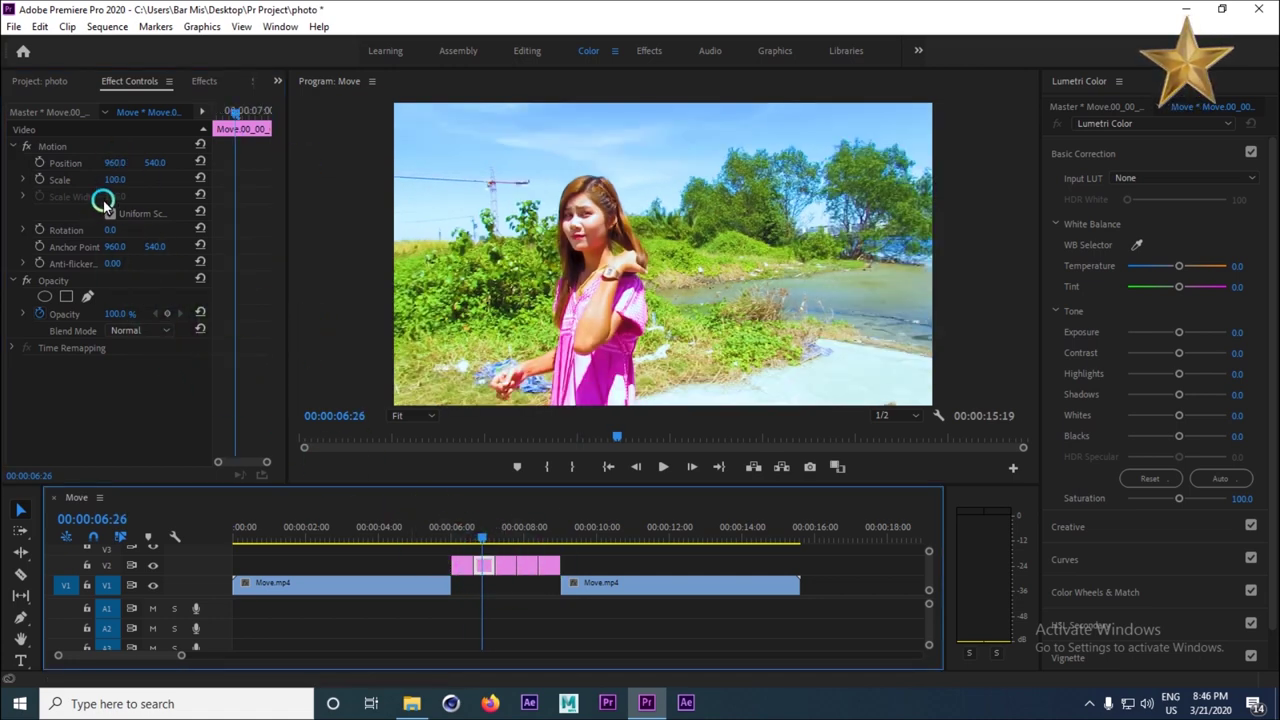
drag(110, 180, 249, 172)
click(113, 250)
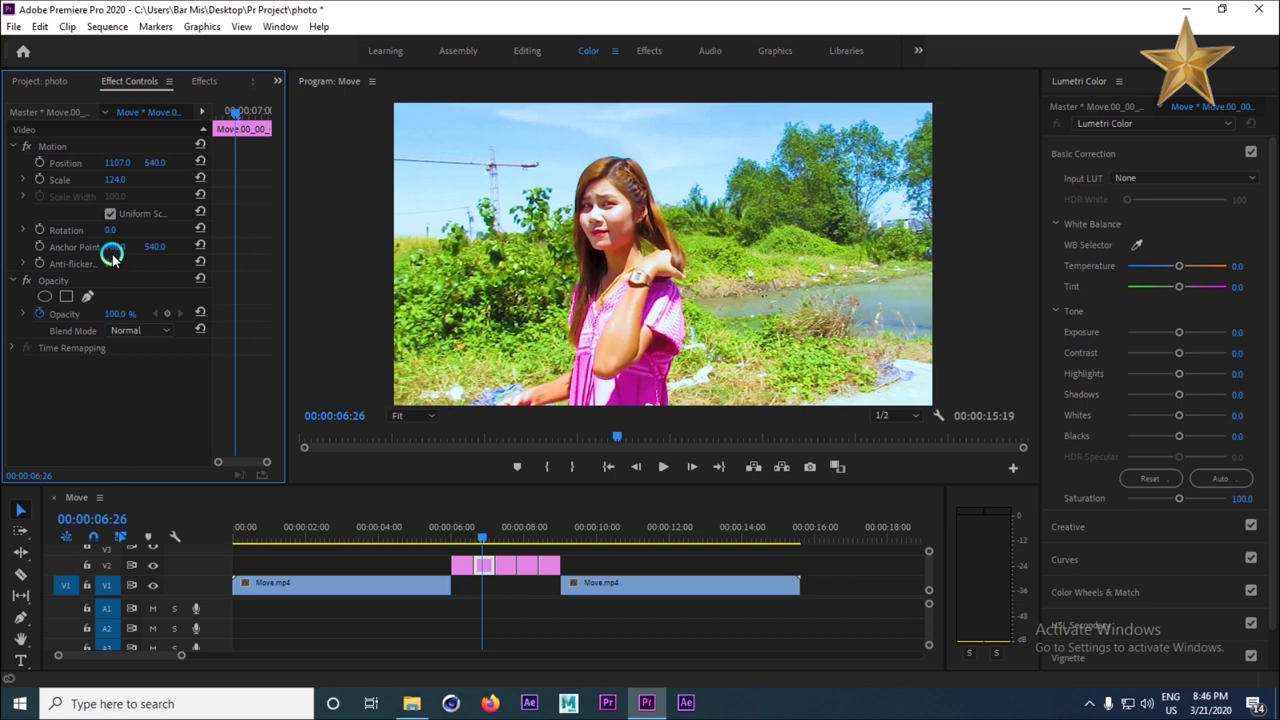
drag(110, 232, 127, 191)
Set the third still's scale to 160, position to 1188, 394 and rotation to -11°.
click(545, 582)
click(507, 531)
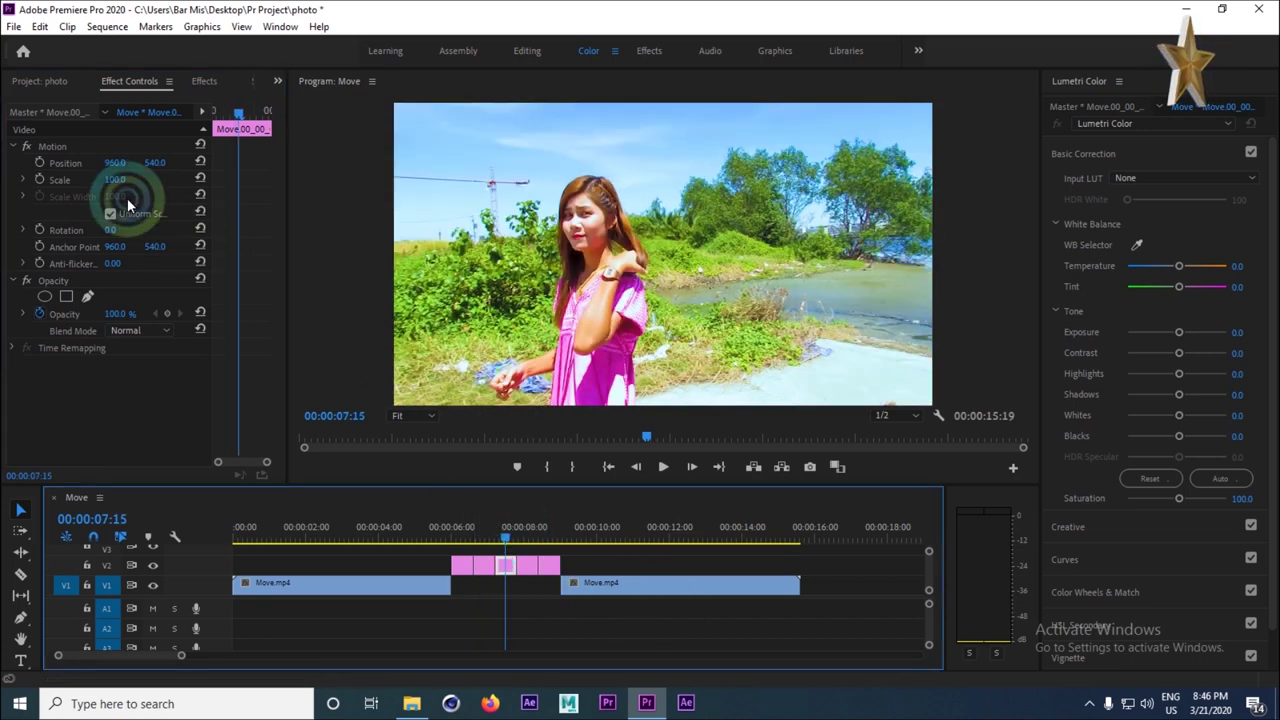
drag(116, 181, 343, 196)
drag(108, 230, 95, 234)
drag(125, 163, 163, 224)
drag(114, 178, 212, 175)
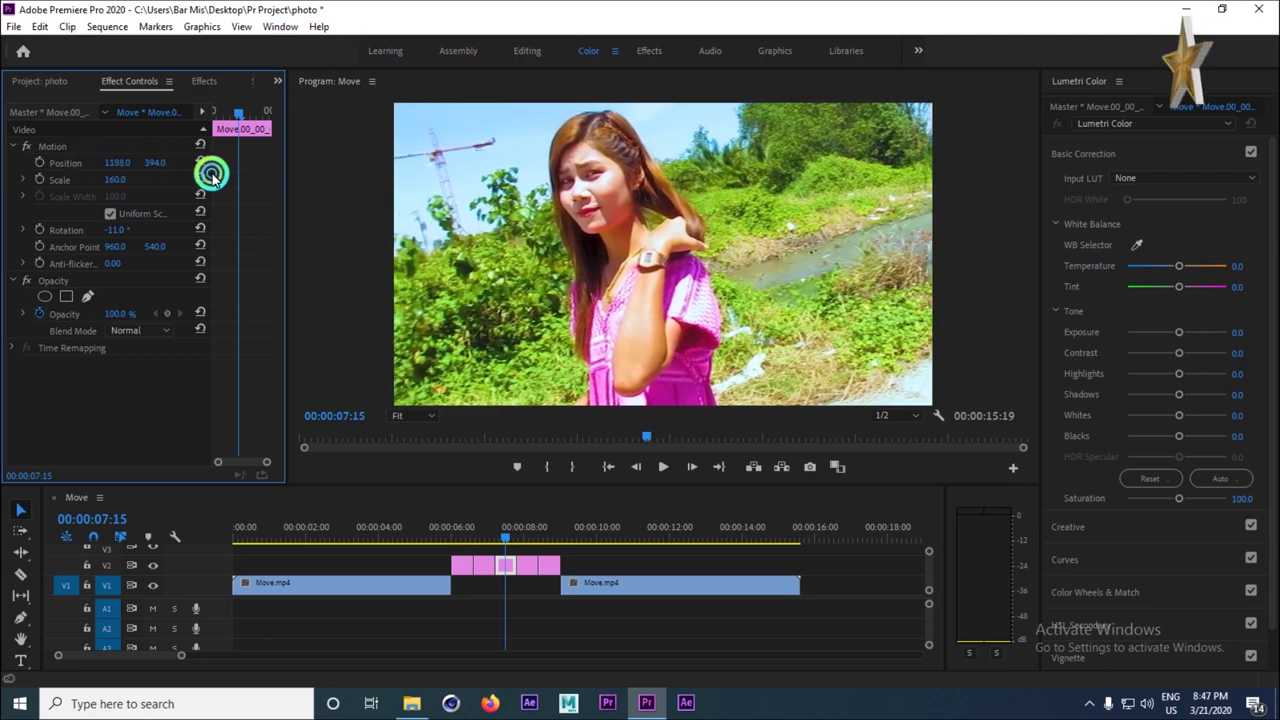
Set the fourth still's scale to 143, horizontal position to 1168 and rotation to 10°.
click(522, 531)
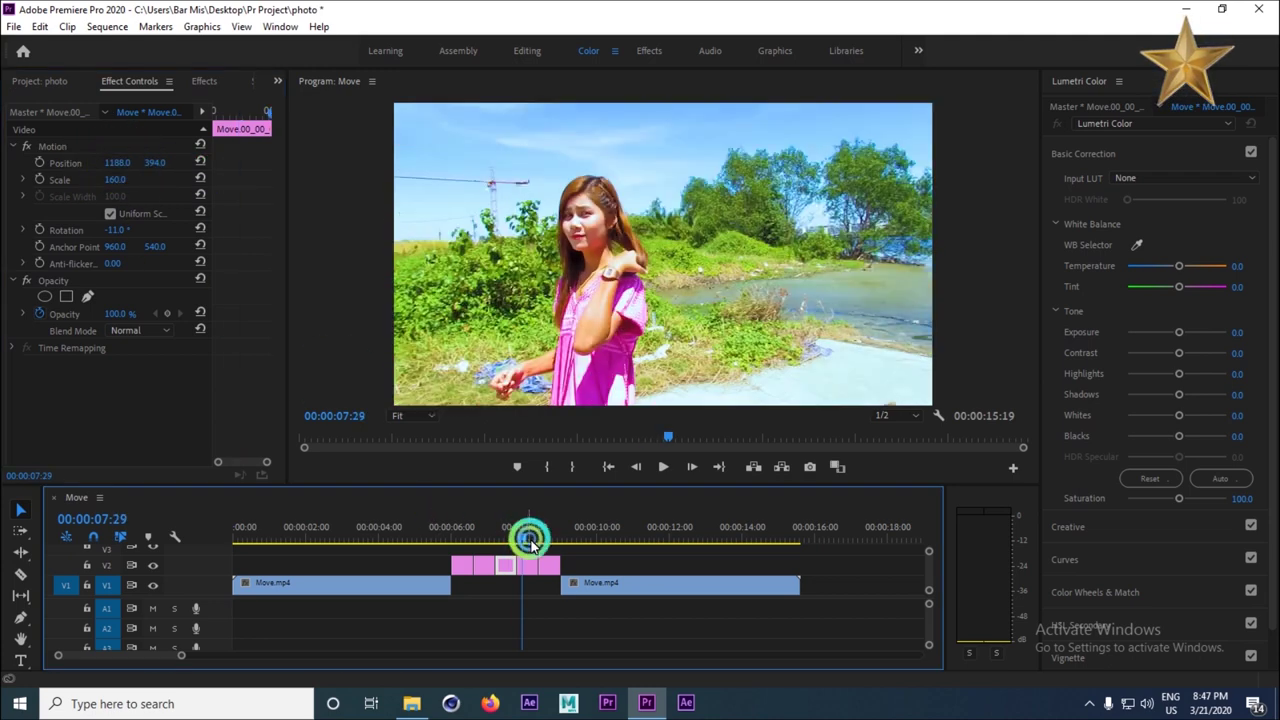
click(531, 563)
click(104, 192)
drag(116, 182, 159, 186)
drag(112, 166, 280, 174)
click(115, 250)
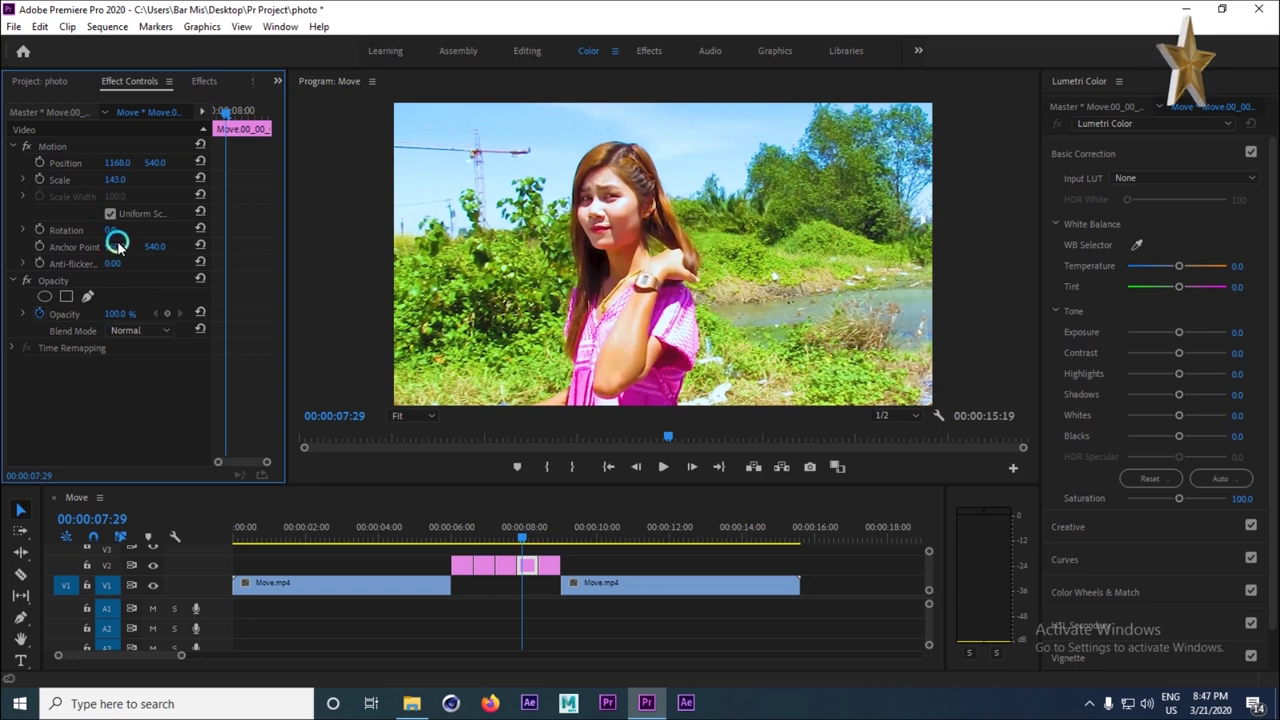
drag(113, 233, 120, 233)
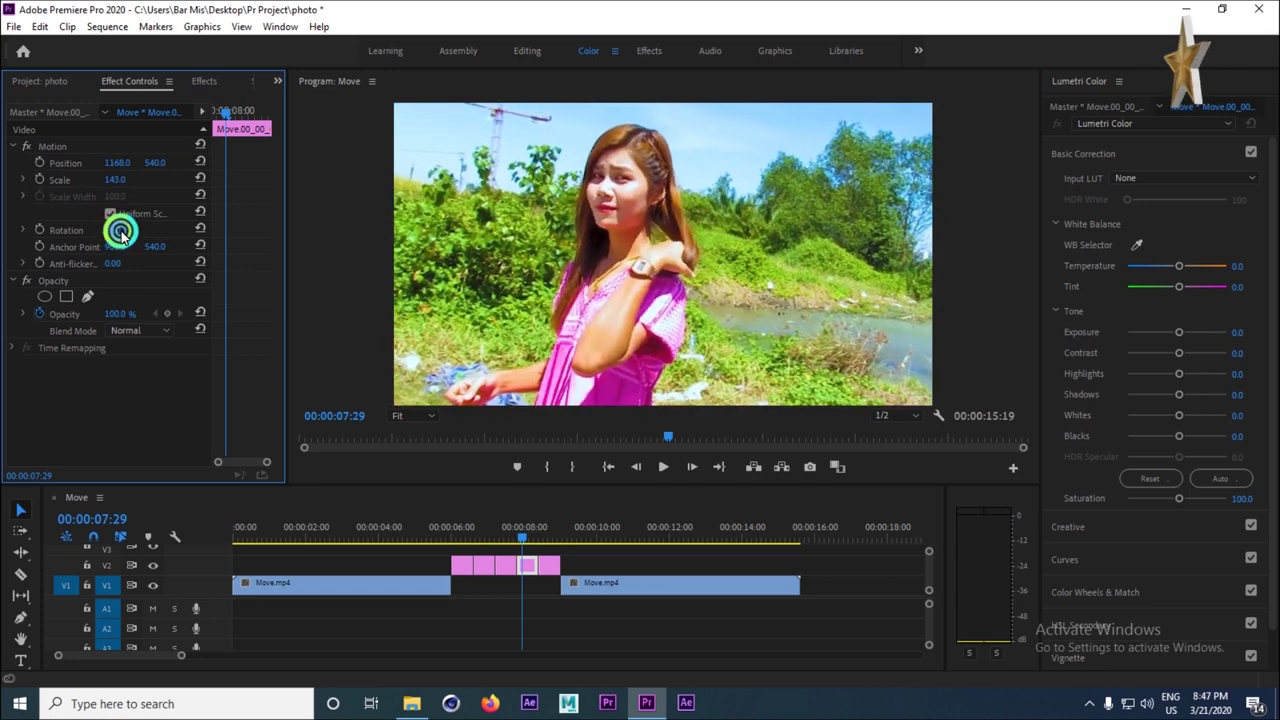
Play the repositioned stills twice, starting from just before the first one.
click(508, 590)
click(443, 531)
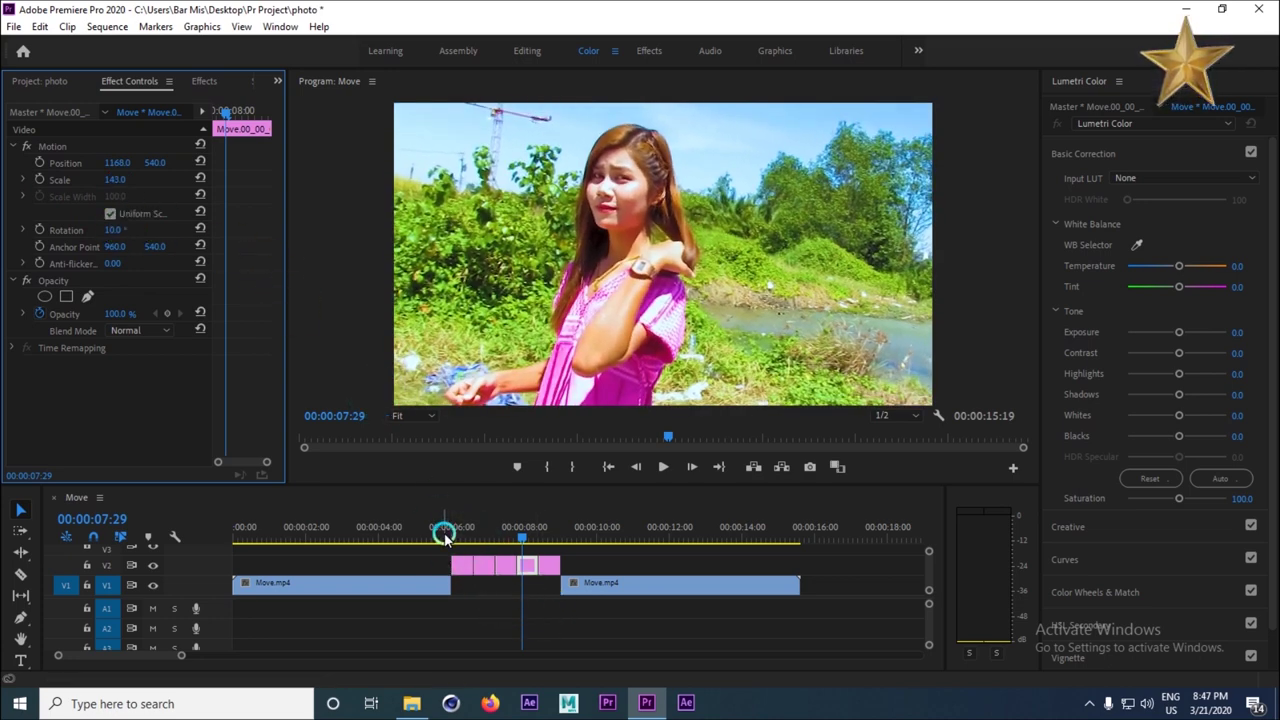
click(664, 468)
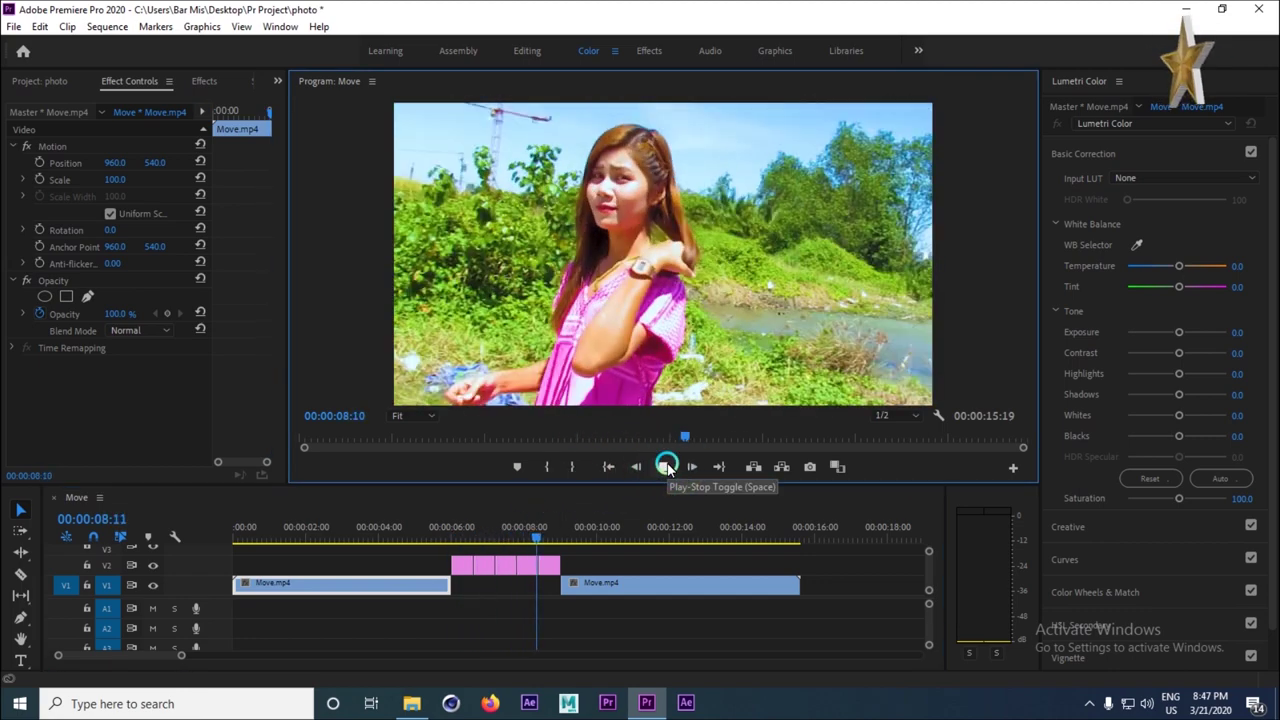
click(665, 467)
click(552, 497)
mouse_move(457, 530)
mouse_down()
mouse_move(517, 540)
mouse_move(444, 543)
mouse_up()
click(681, 469)
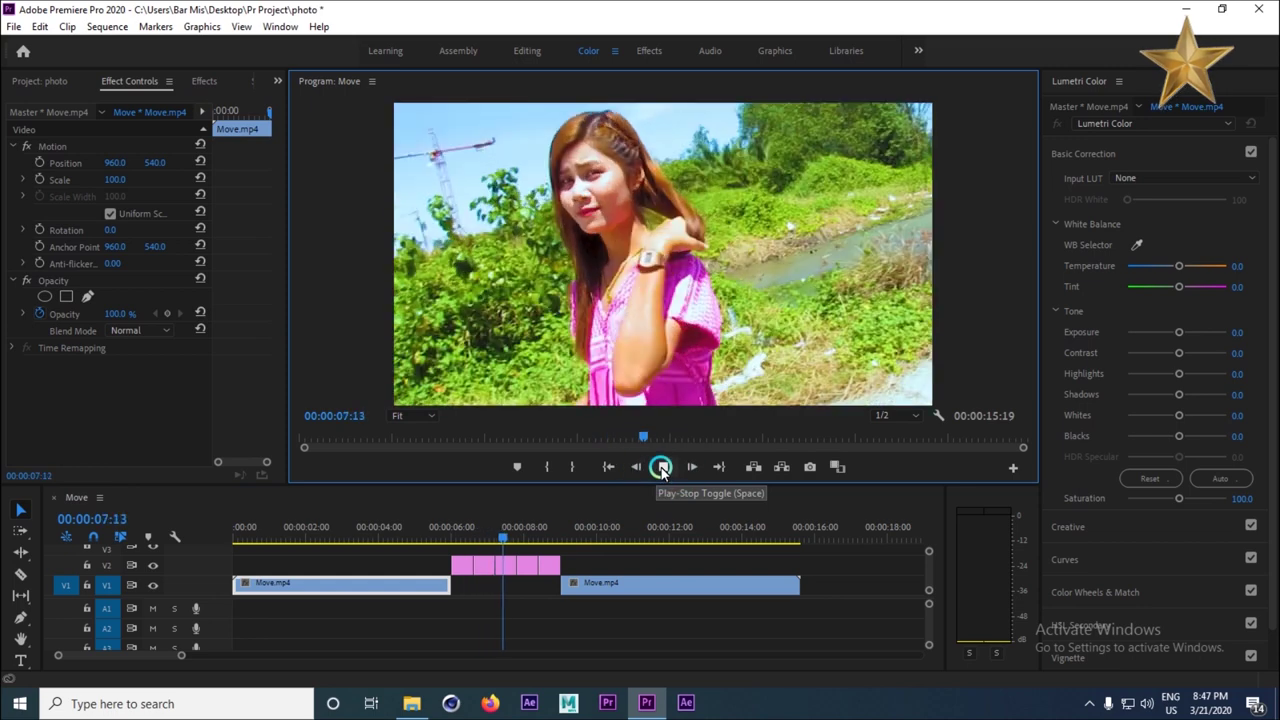
click(661, 467)
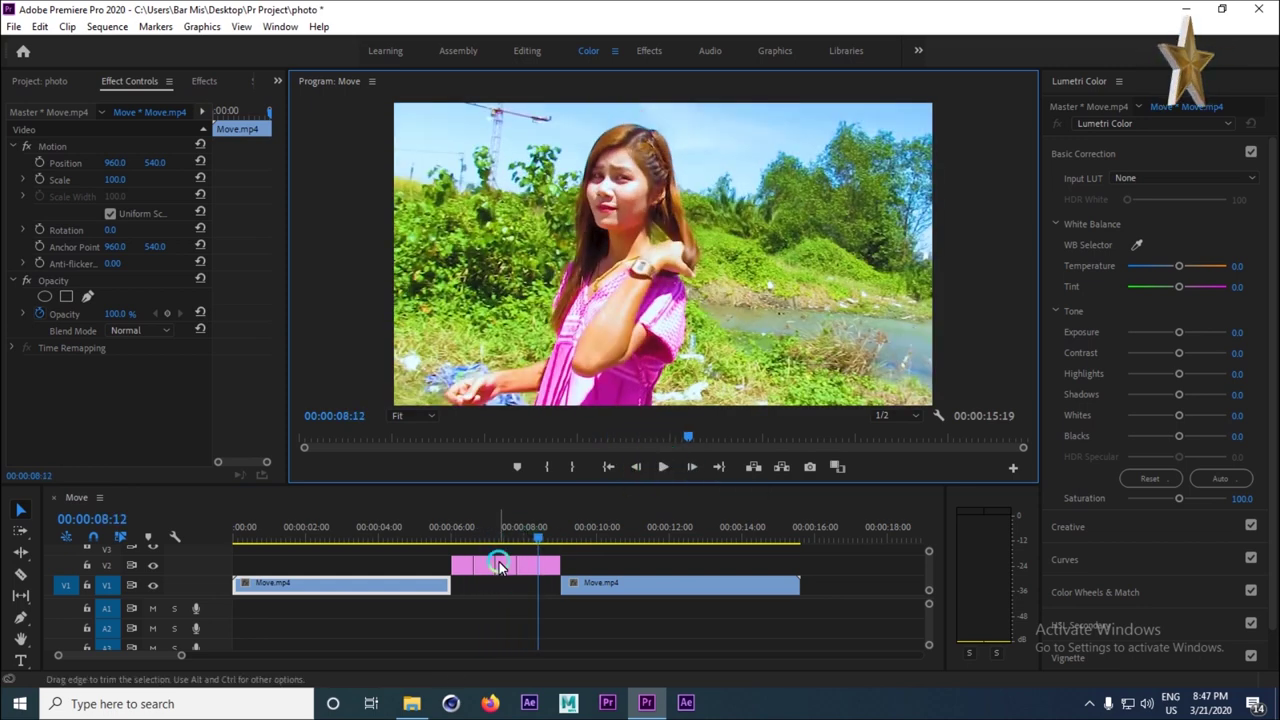
Shorten the stills on V2 to about 0.4 seconds each and close the gap before the second Move.mp4 part.
drag(183, 655, 156, 655)
click(437, 592)
drag(447, 566, 605, 567)
drag(489, 566, 540, 550)
click(443, 527)
click(535, 563)
drag(628, 579, 577, 586)
Play the shortened still sequence and check the cut from the first clip into the stills.
click(660, 469)
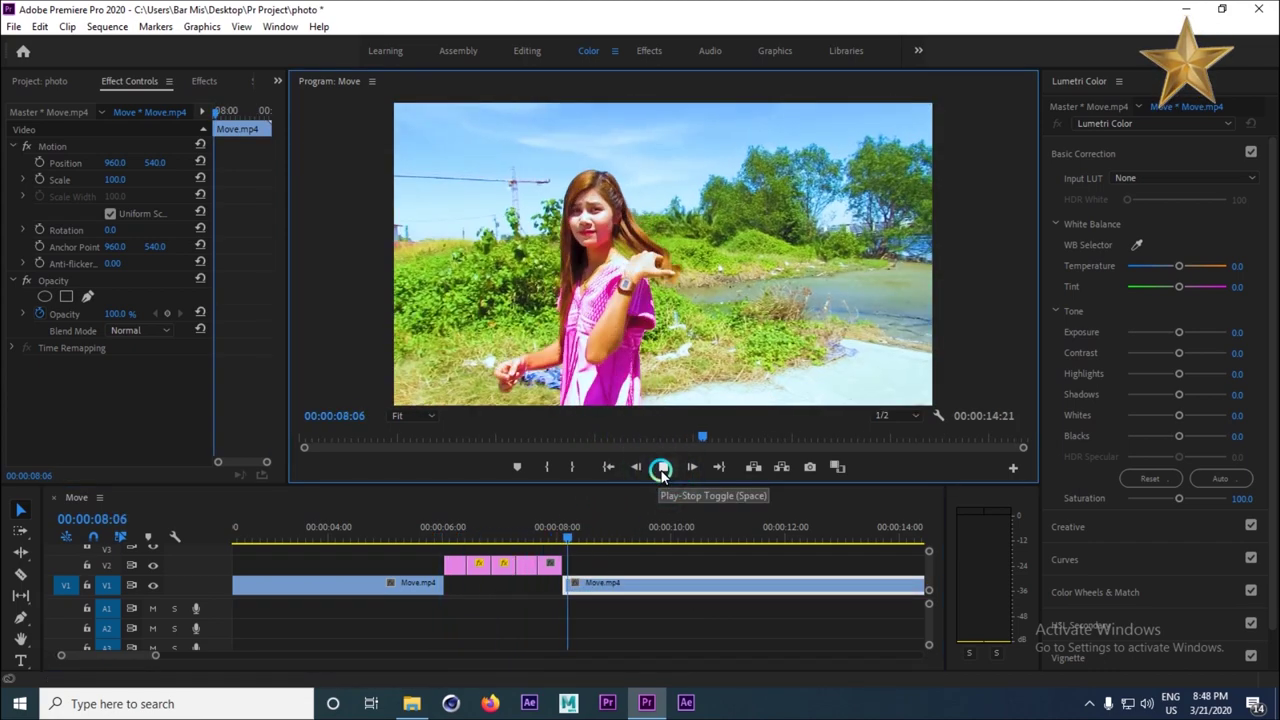
click(660, 467)
click(452, 537)
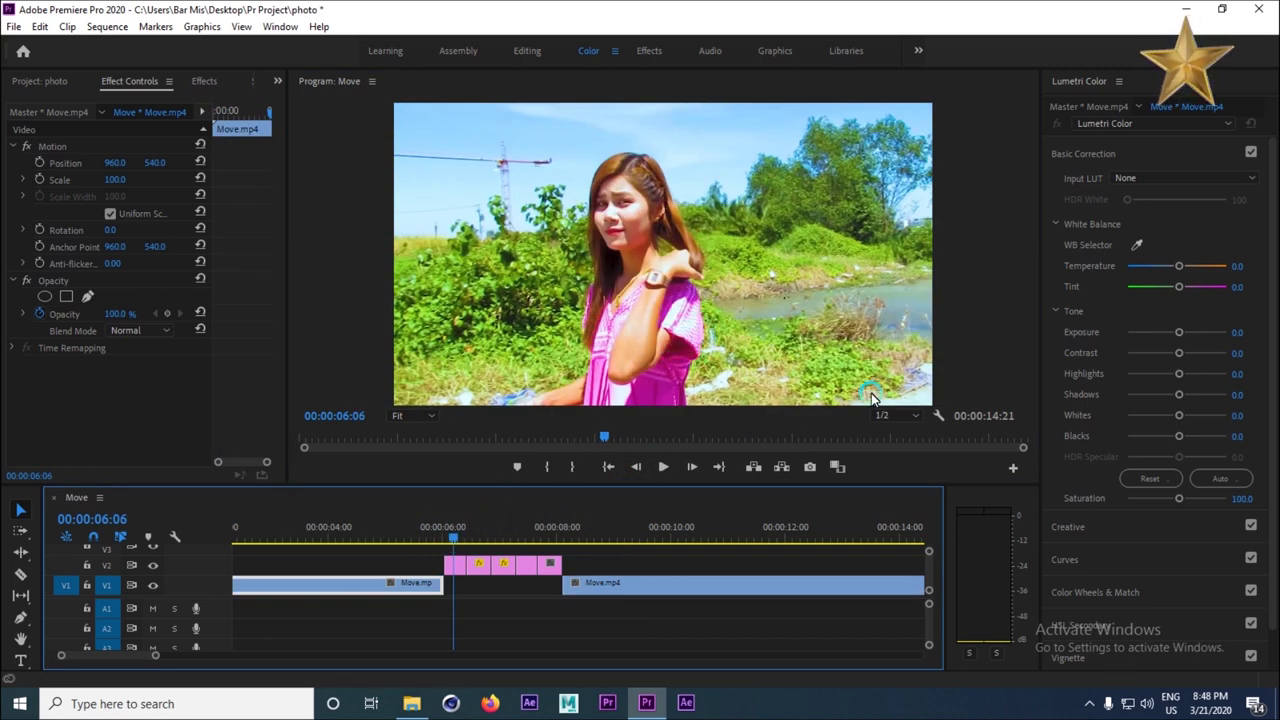
click(310, 530)
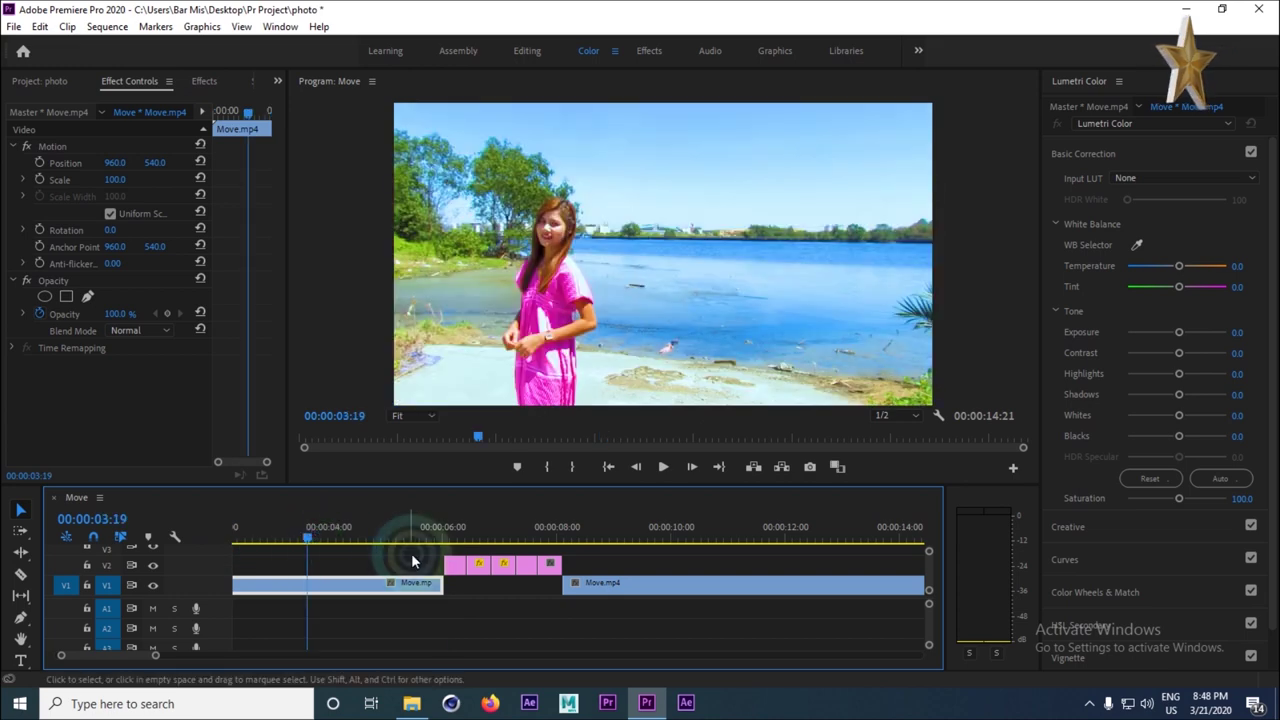
click(442, 546)
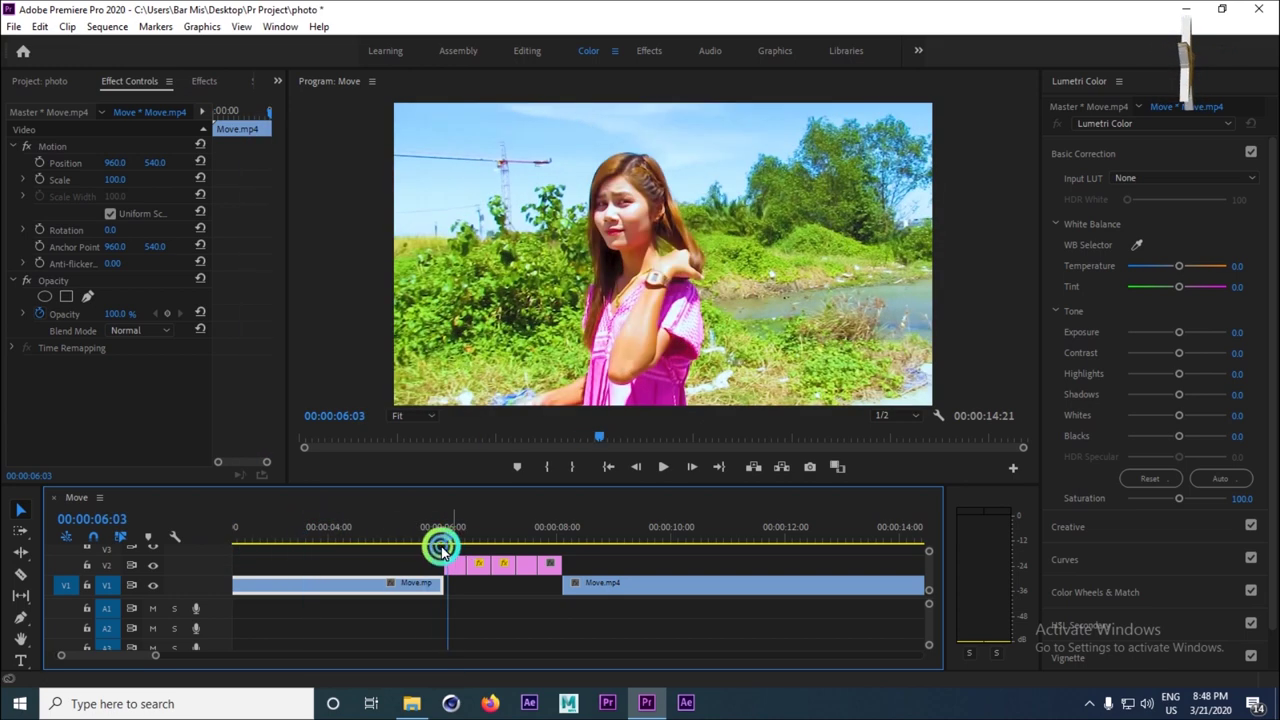
Draw a closed four-cornered shape with the Pen tool at 00:00:16:03, nearly filling the frame and leaving a narrow border.
click(19, 620)
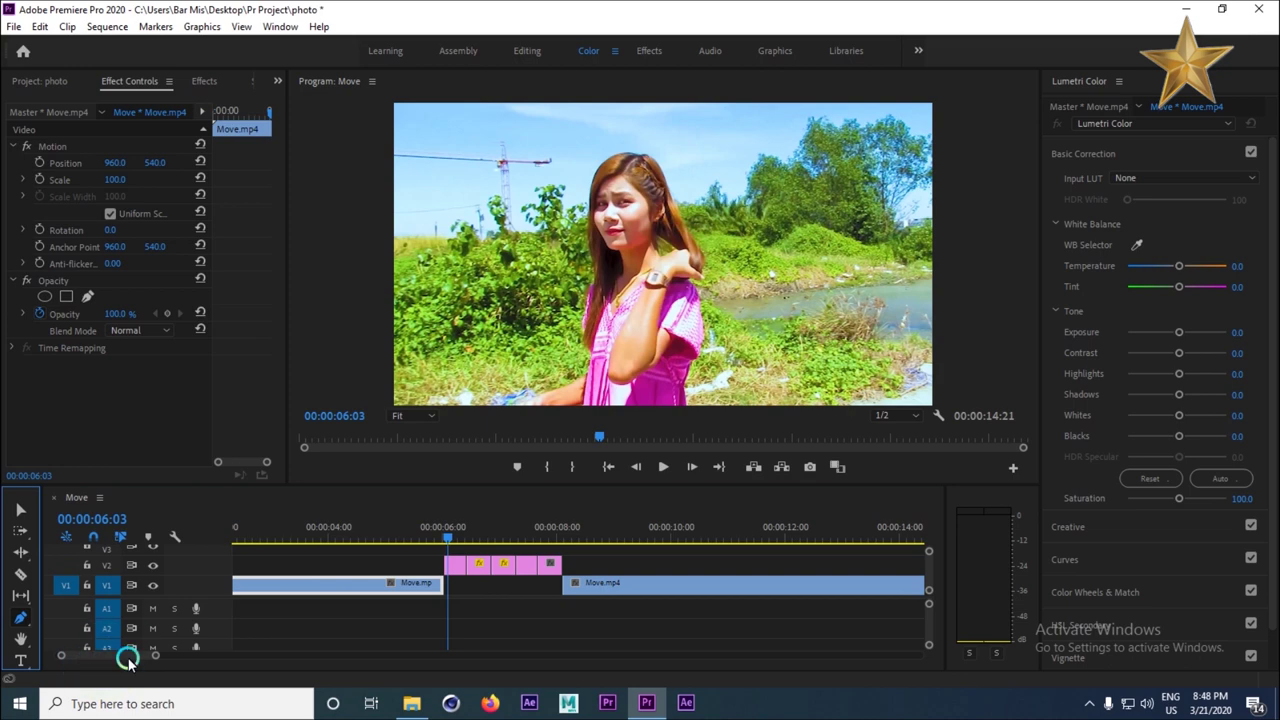
drag(158, 658, 288, 656)
click(430, 531)
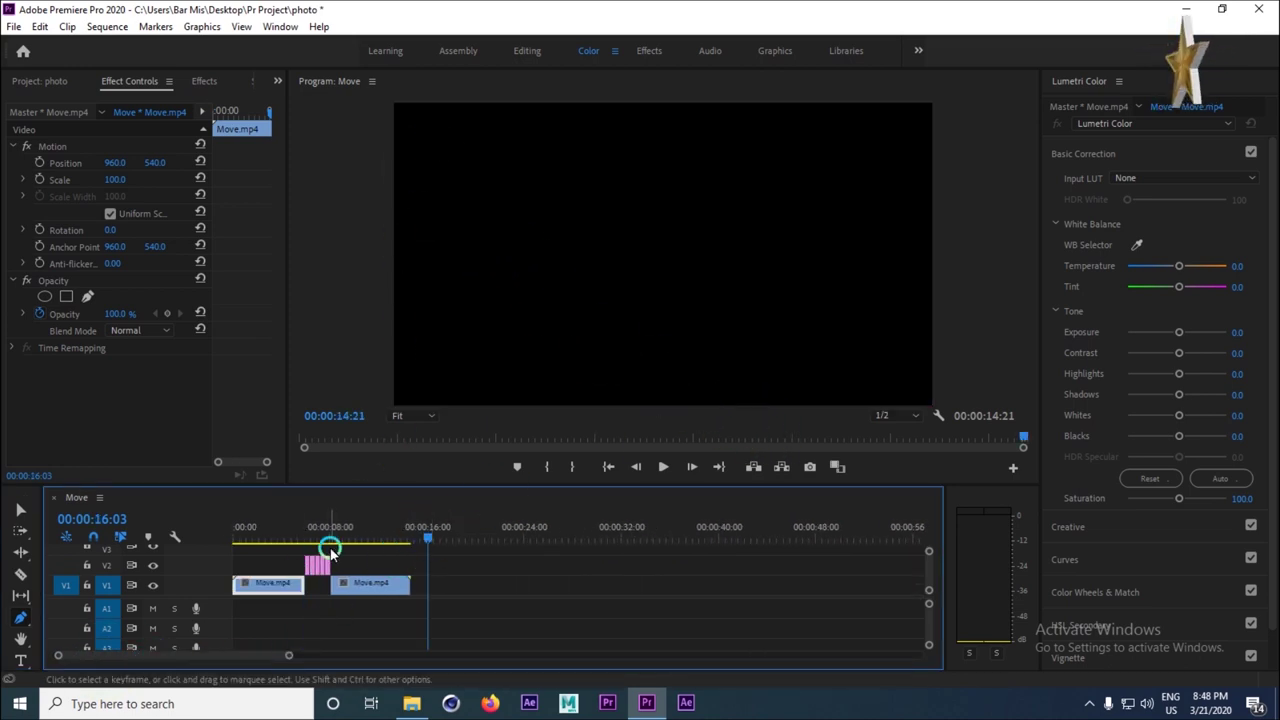
click(431, 93)
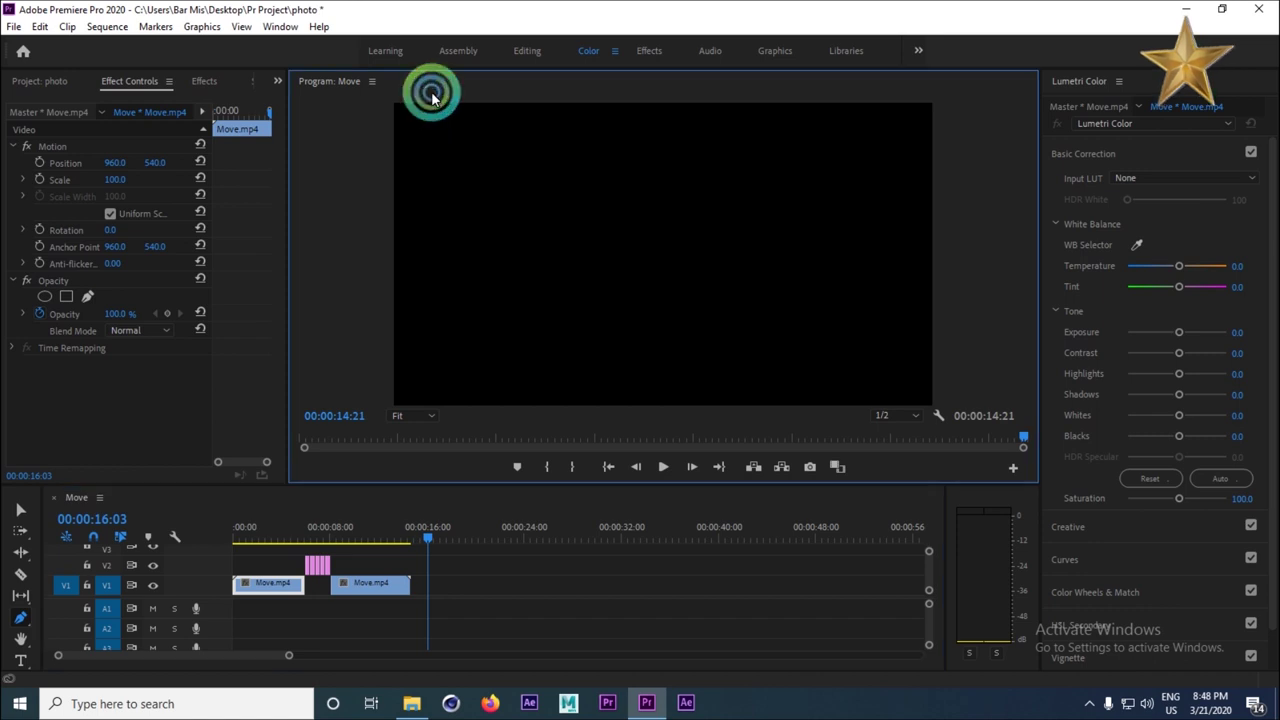
click(432, 108)
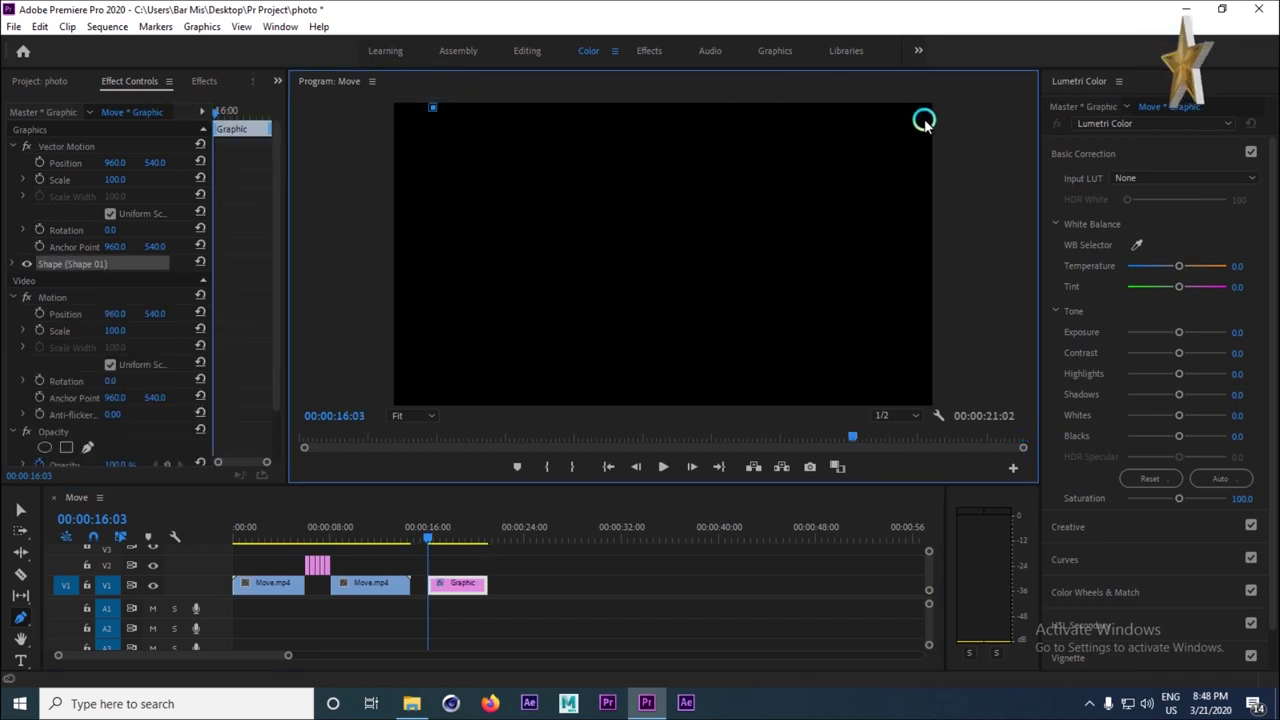
click(921, 395)
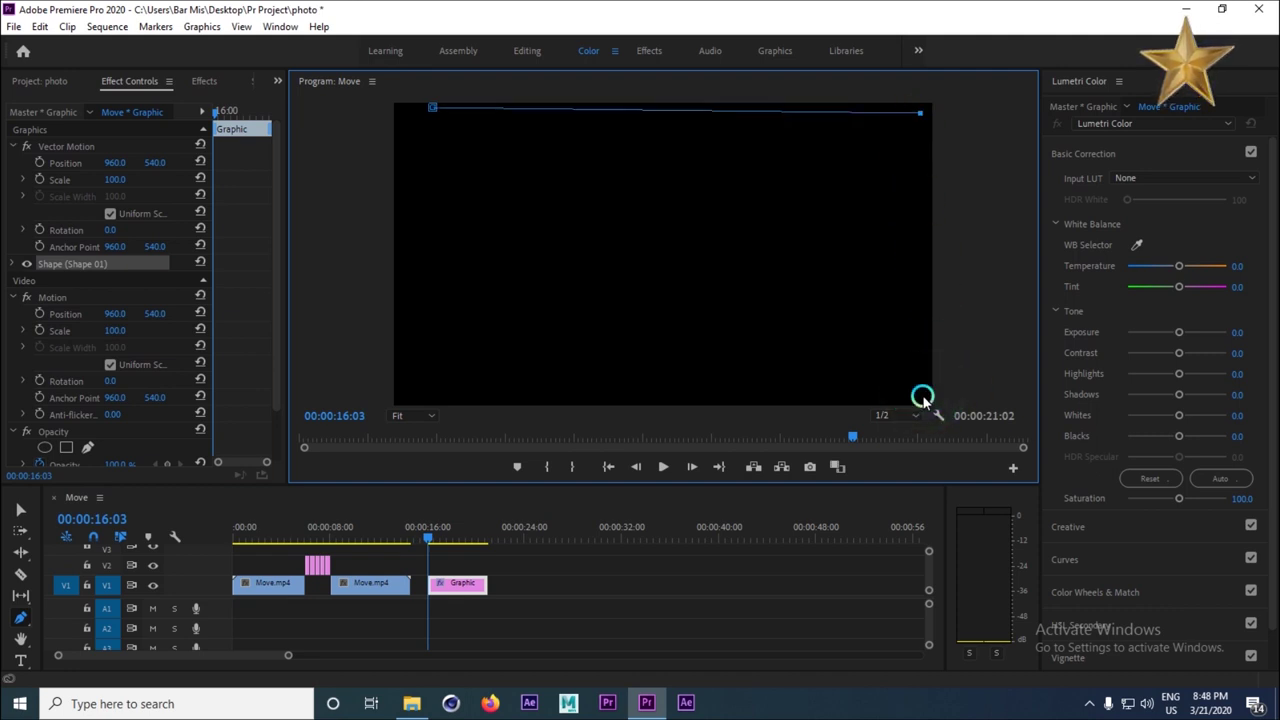
click(423, 398)
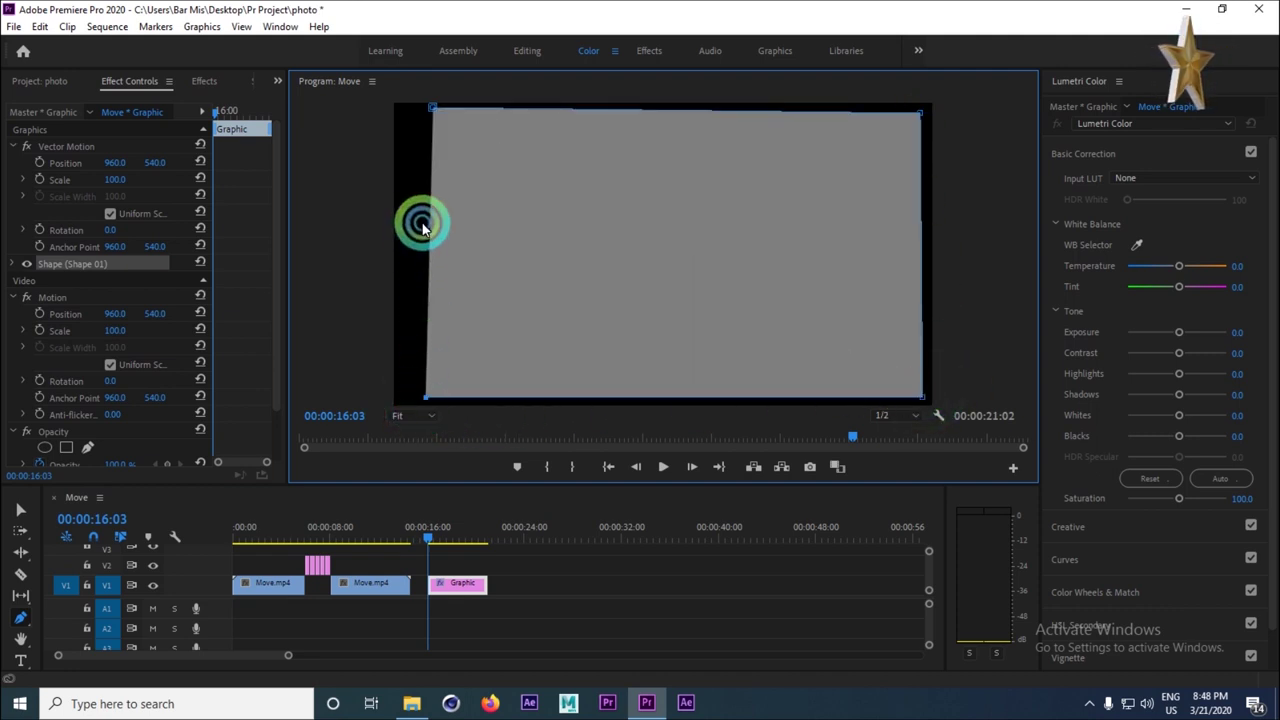
click(432, 107)
click(429, 112)
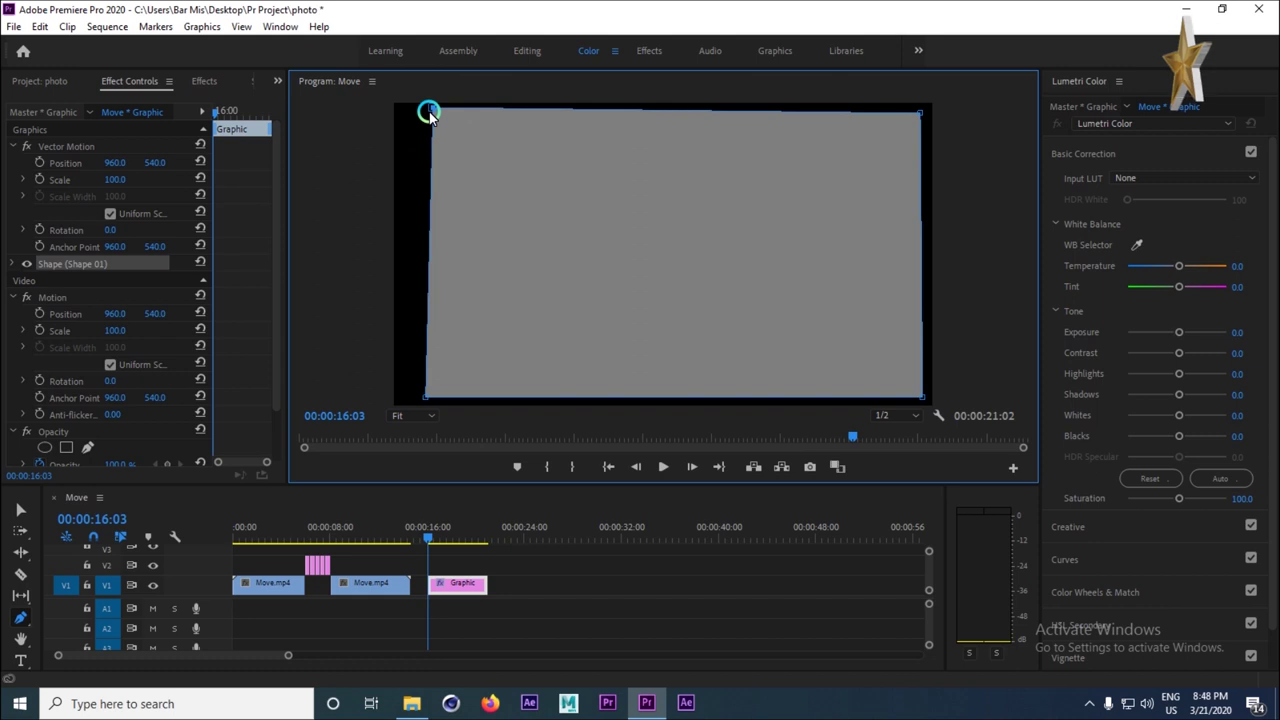
Move the Graphic clip to V3 above the stills and match its length to theirs.
click(22, 507)
click(395, 620)
drag(457, 584, 330, 550)
drag(288, 655, 236, 654)
click(280, 527)
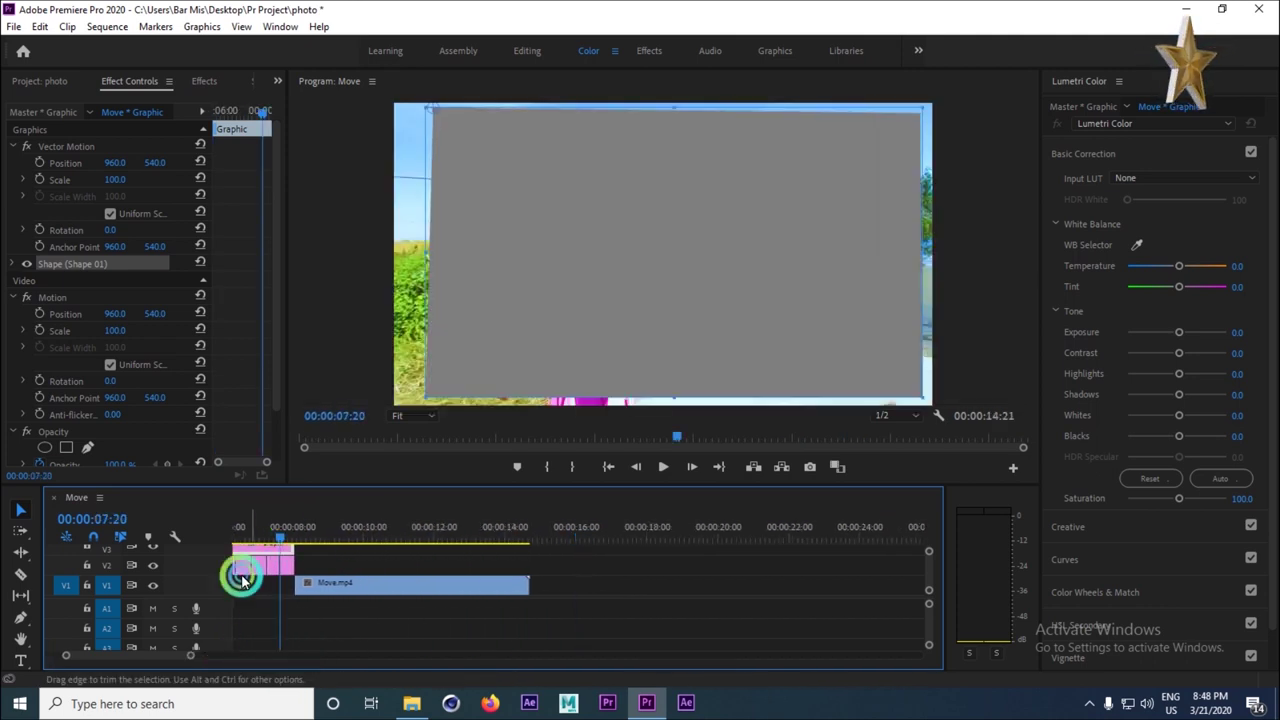
drag(189, 655, 143, 655)
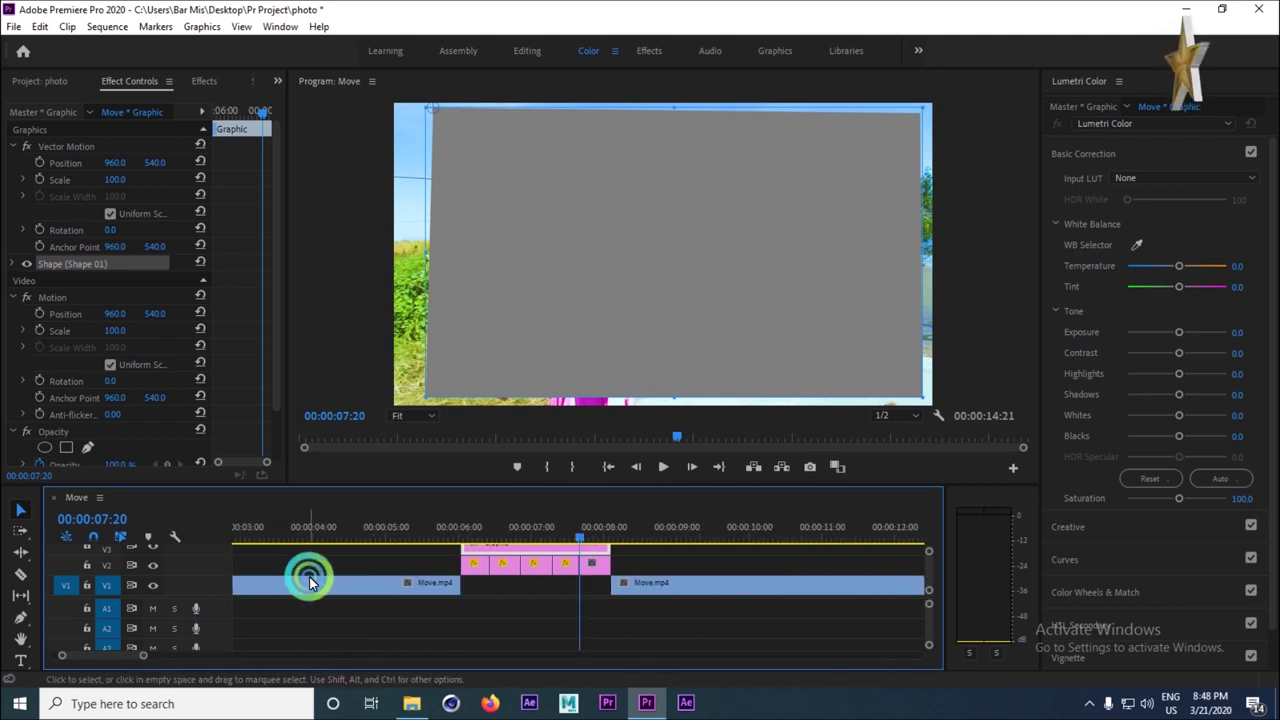
Pull all four corner points of Shape 01 inward with the Pen tool to leave a wider border around it.
click(406, 134)
click(431, 108)
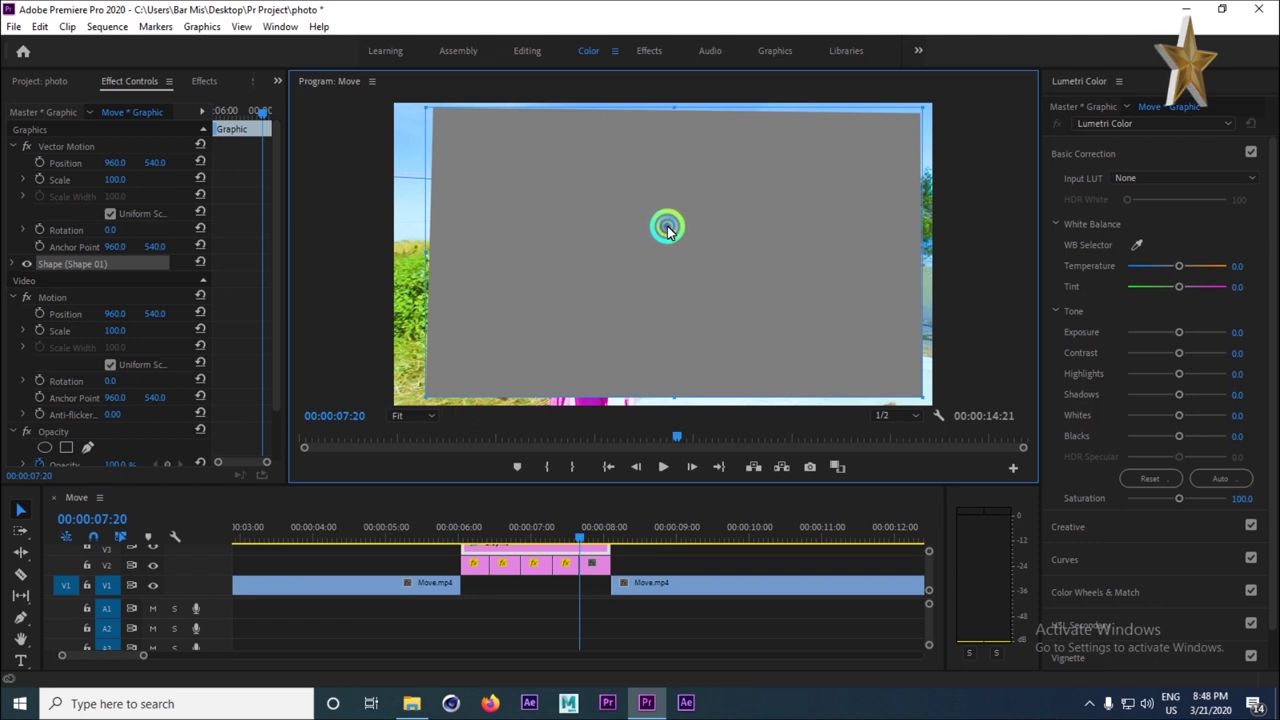
click(423, 106)
click(20, 595)
click(20, 616)
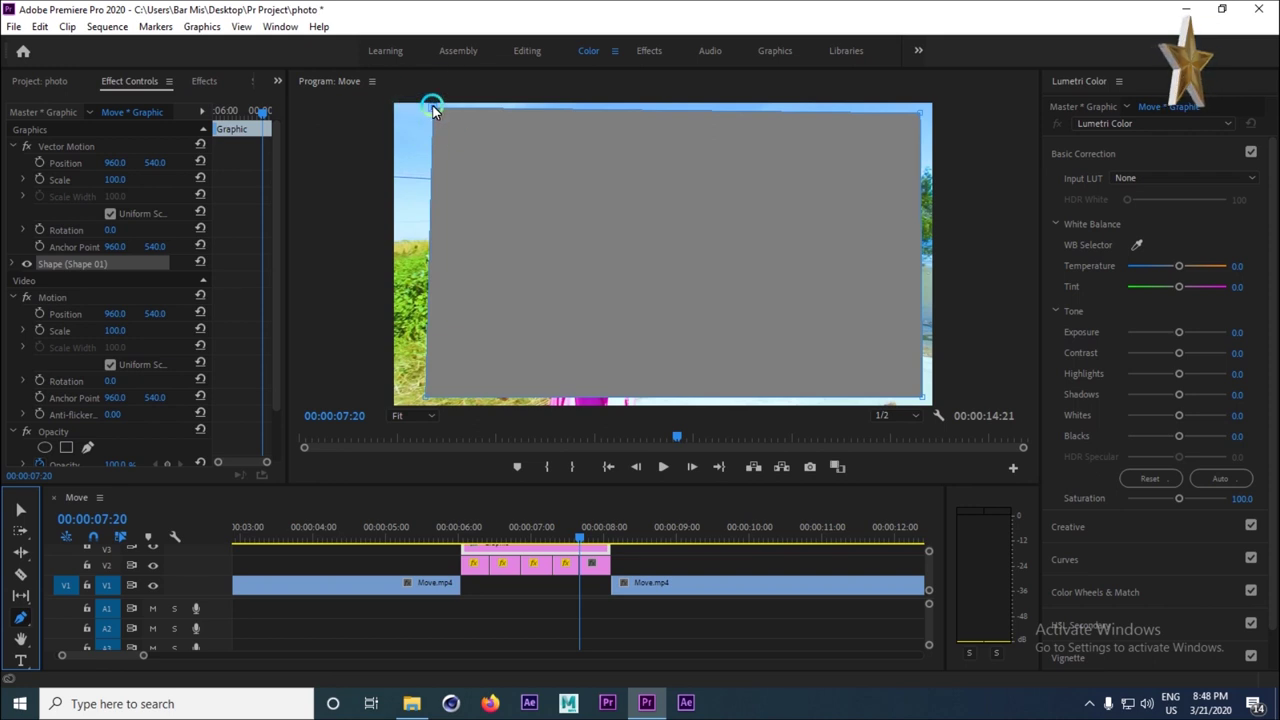
drag(432, 108, 423, 120)
click(910, 111)
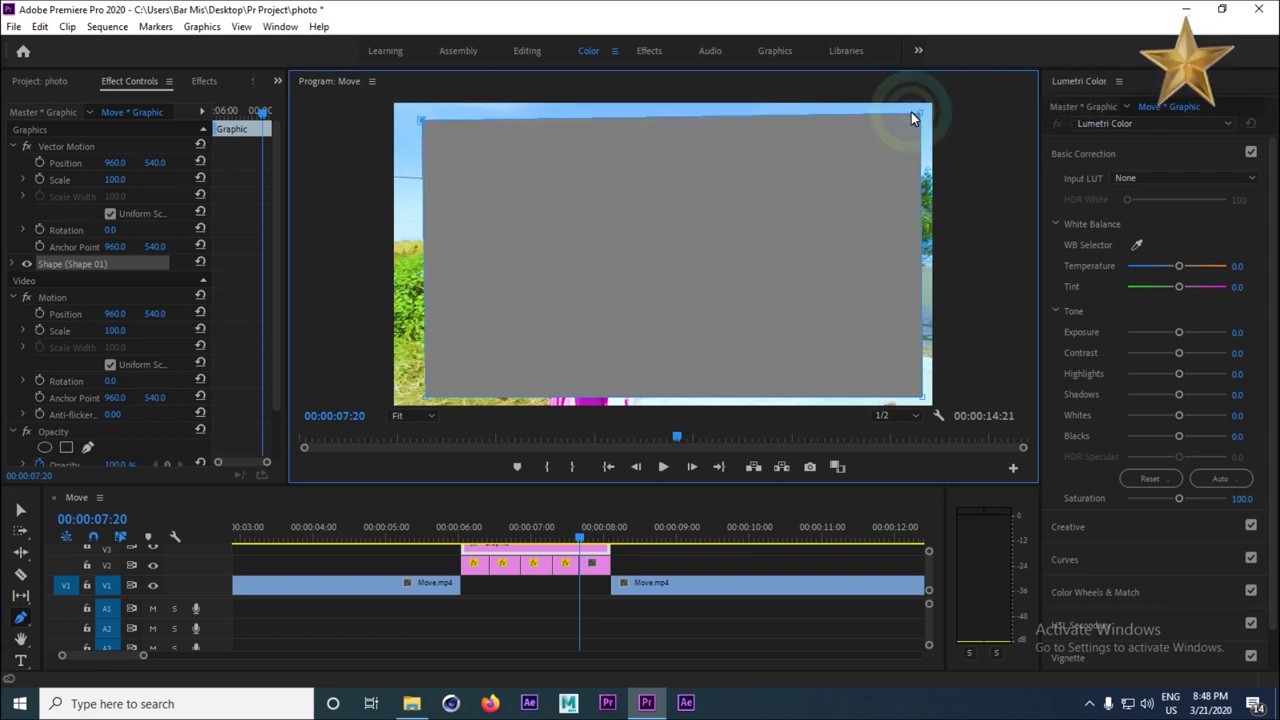
drag(921, 115, 913, 131)
mouse_move(922, 395)
mouse_down()
mouse_move(908, 366)
mouse_move(906, 379)
mouse_up()
drag(431, 412, 426, 376)
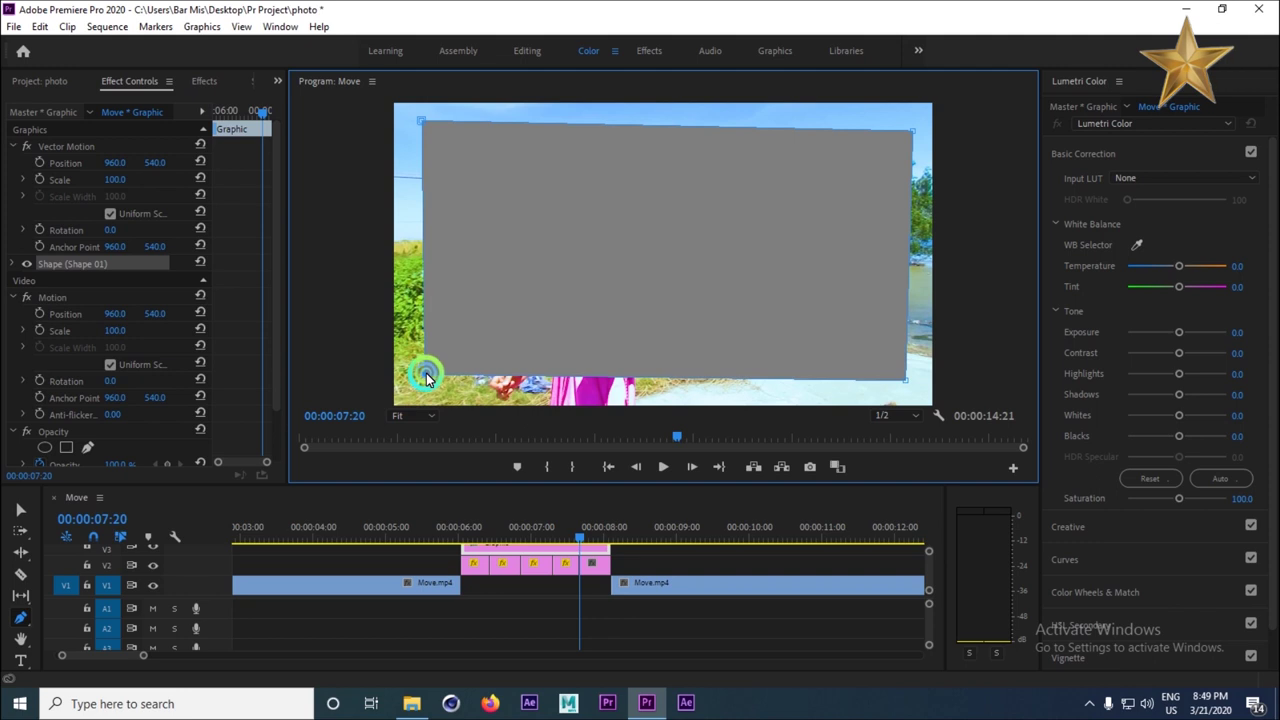
Fine-tune the upper corner points and the lower-left point of Shape 01 so the rectangle's edges run nearly straight.
drag(421, 120, 418, 126)
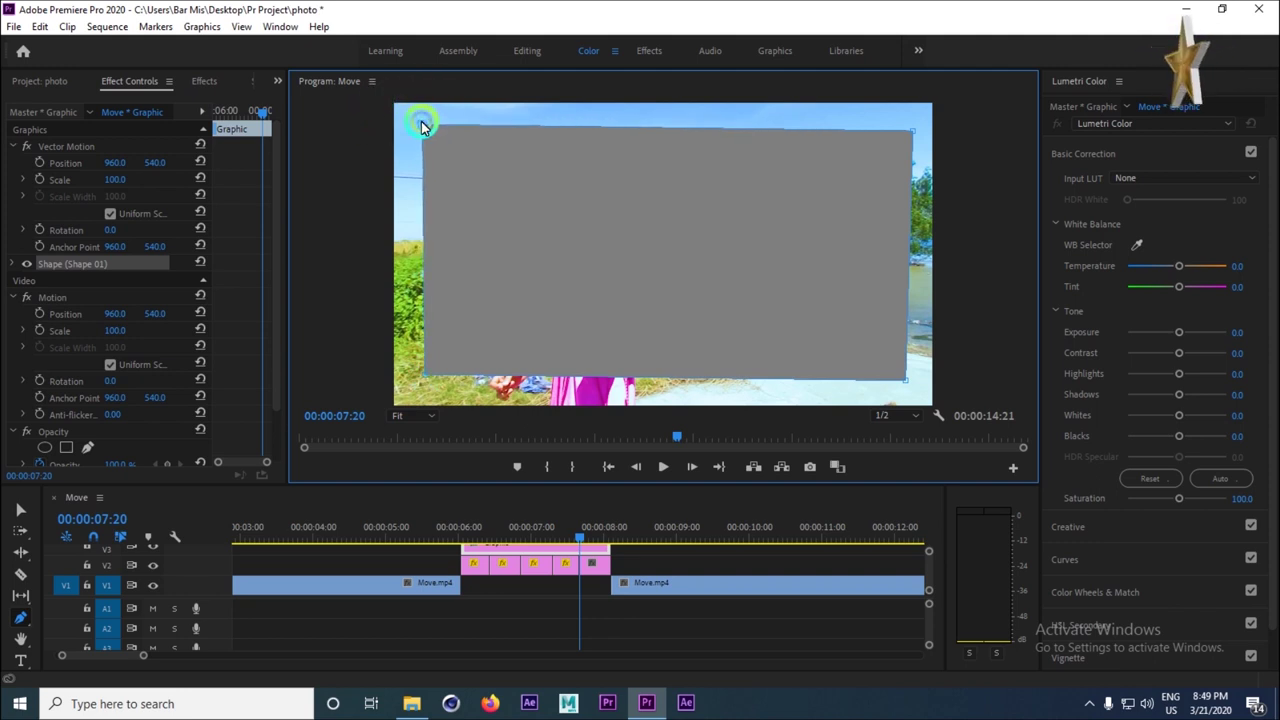
drag(910, 131, 899, 137)
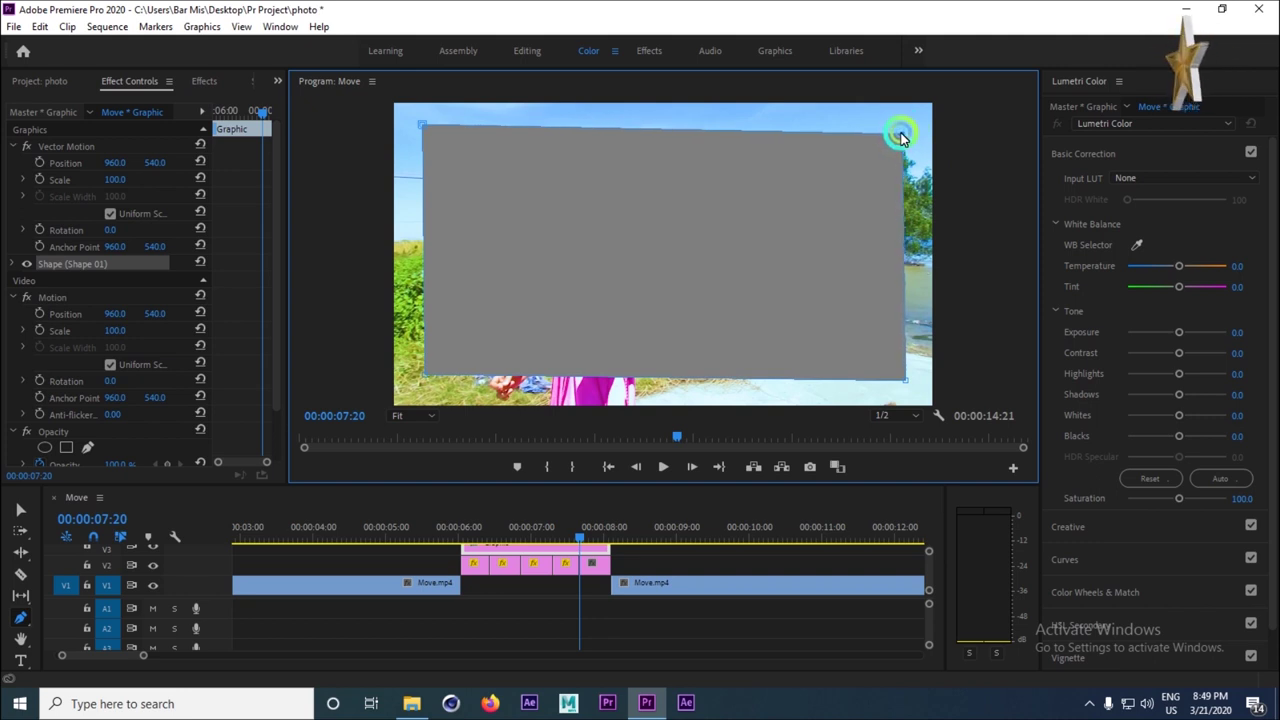
drag(900, 137, 903, 128)
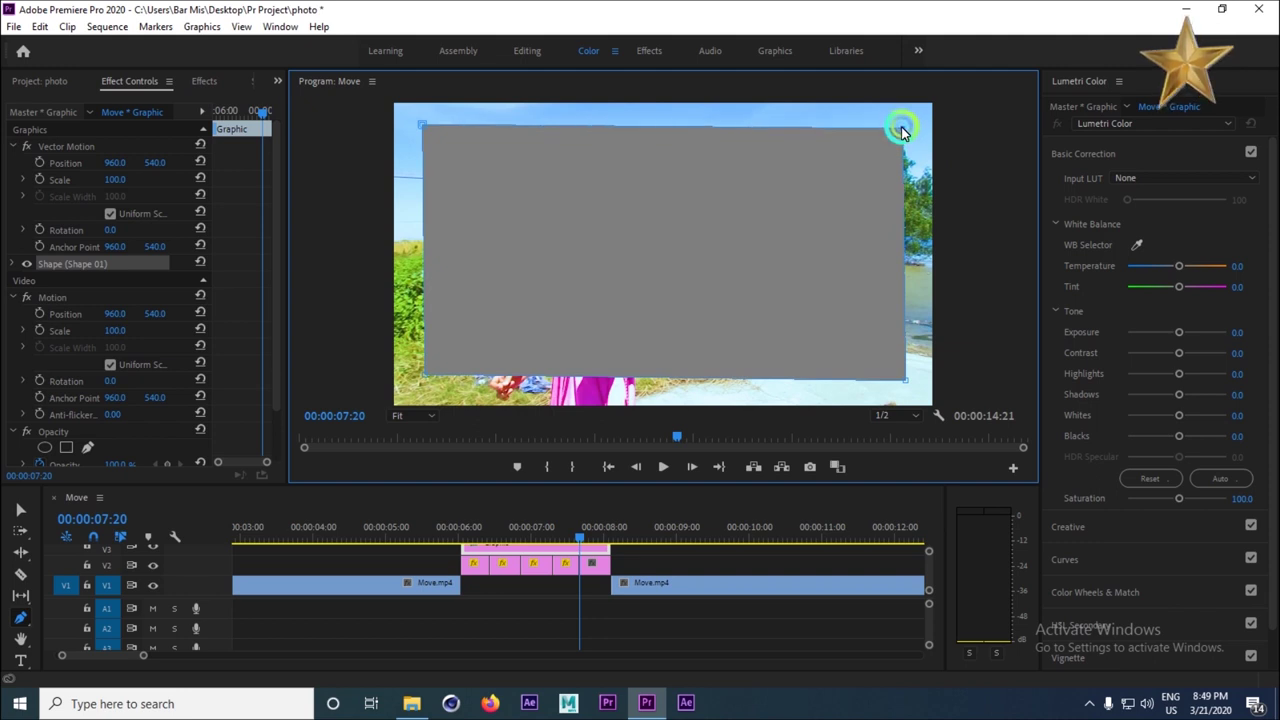
click(903, 136)
drag(901, 135, 911, 134)
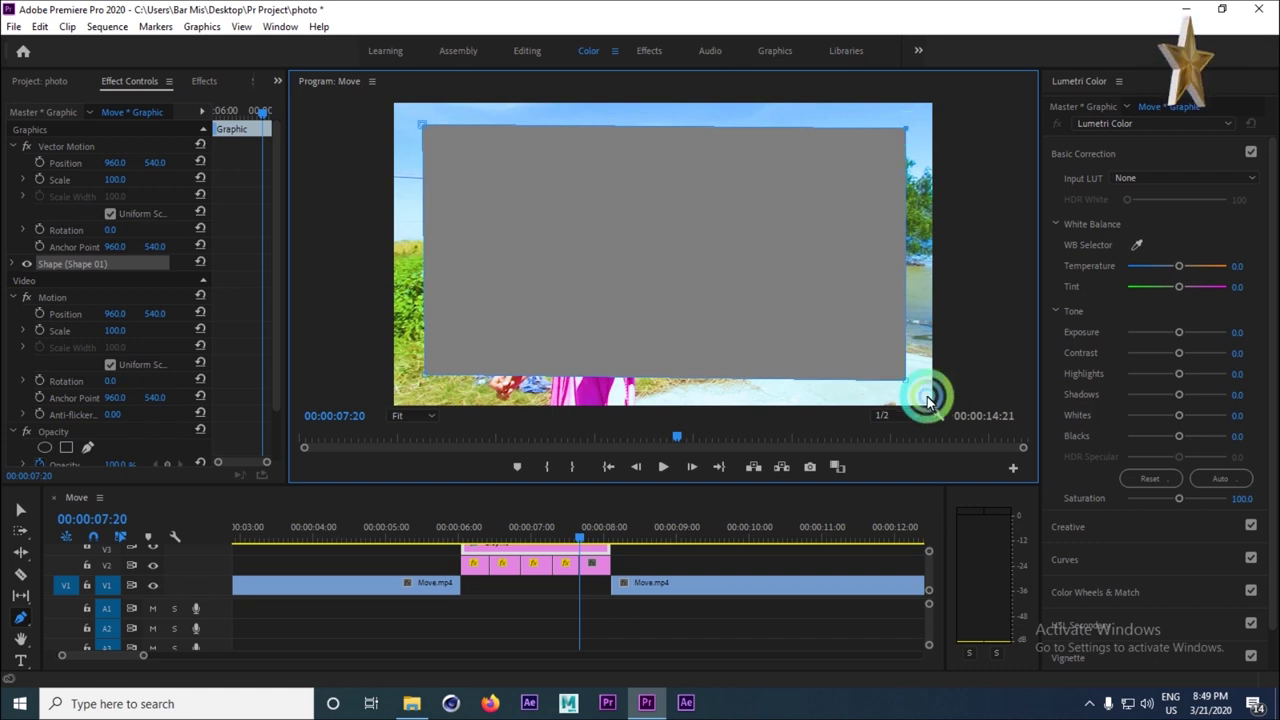
drag(425, 372, 424, 383)
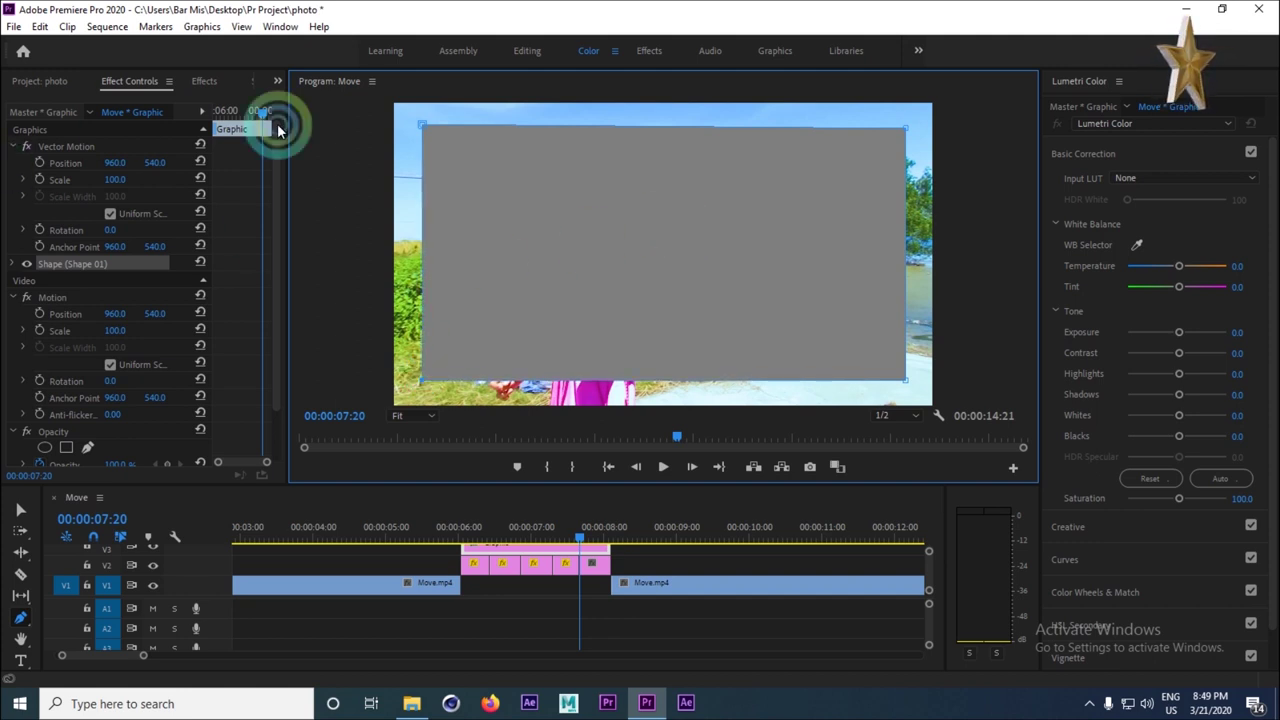
Return to the Selection tool and select the Graphic clip on V3 to access its effect settings.
click(291, 607)
click(31, 482)
click(17, 508)
click(497, 540)
click(108, 108)
click(130, 83)
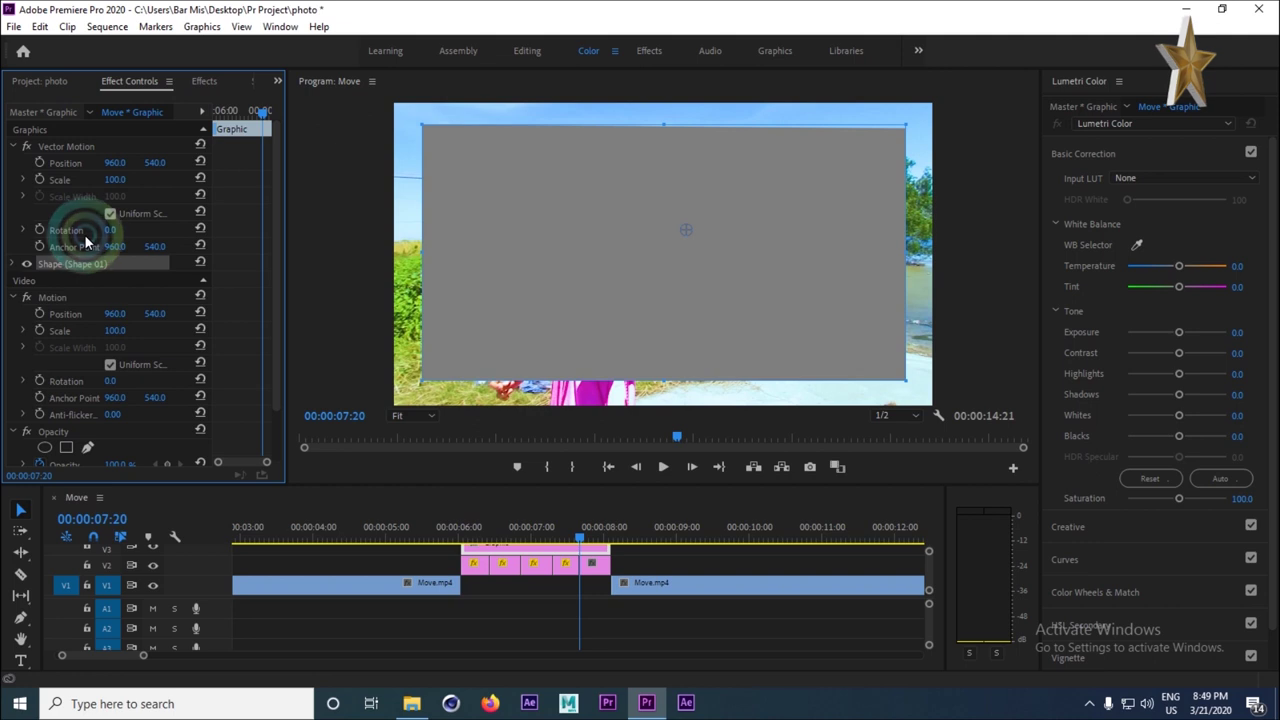
scroll(100, 295, down, 2)
scroll(101, 297, up, 2)
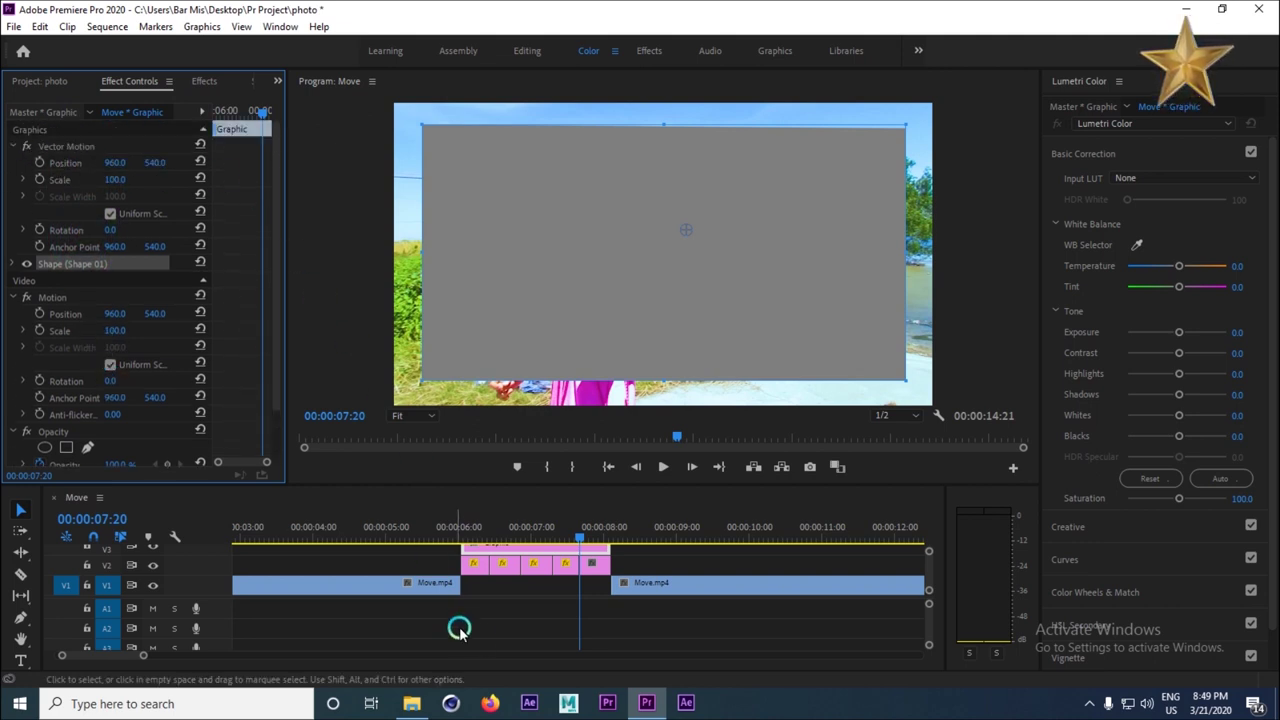
click(491, 581)
click(486, 550)
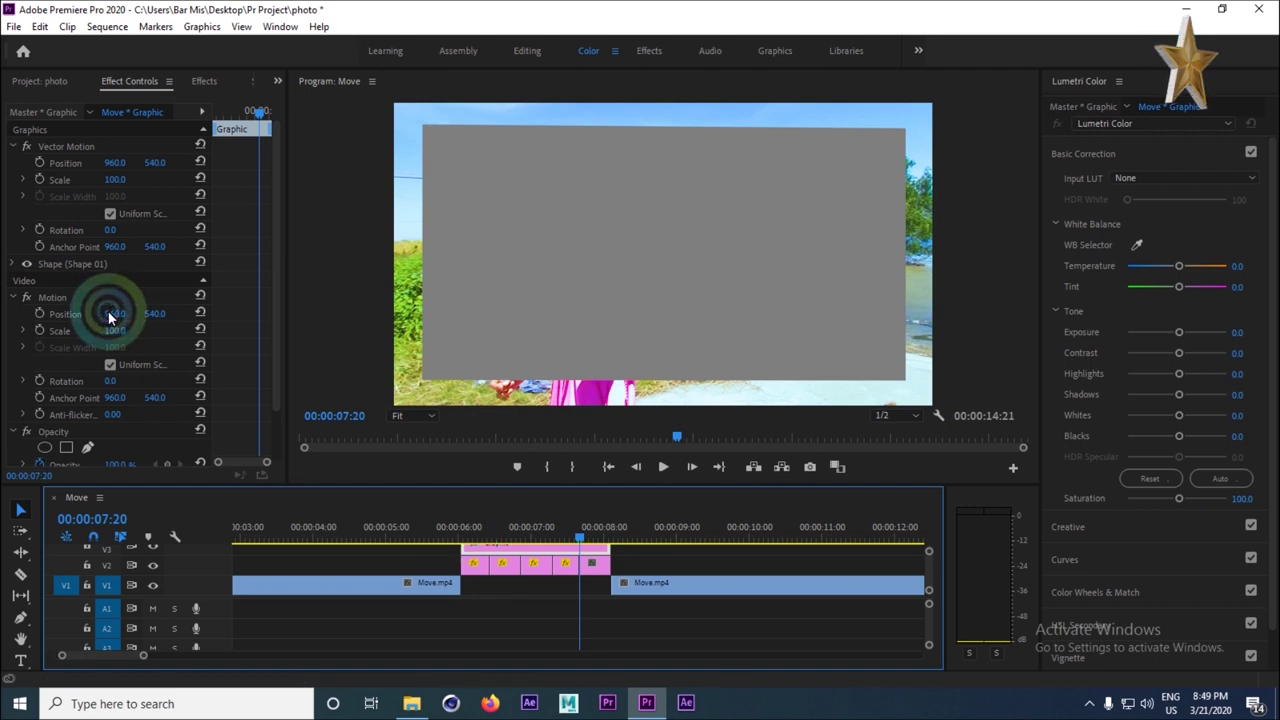
Expand the Shape 01 settings, enable its white stroke and disable its fill.
scroll(106, 315, down, 2)
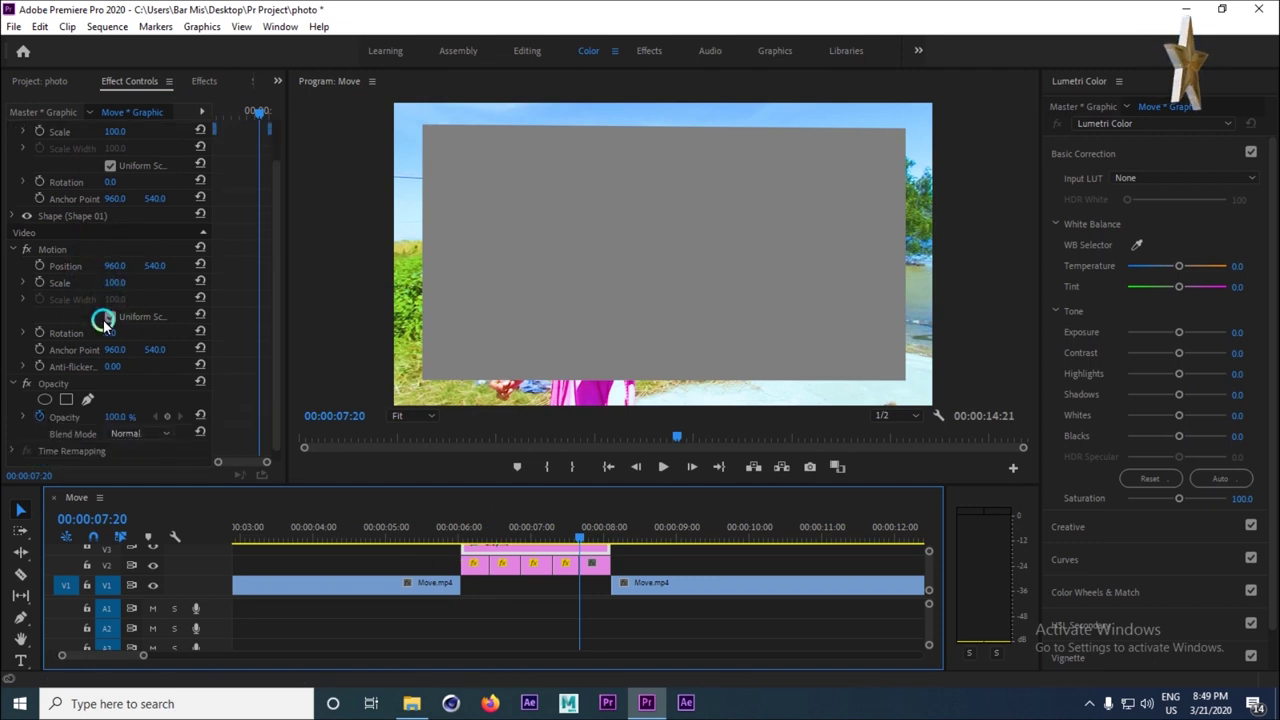
click(14, 238)
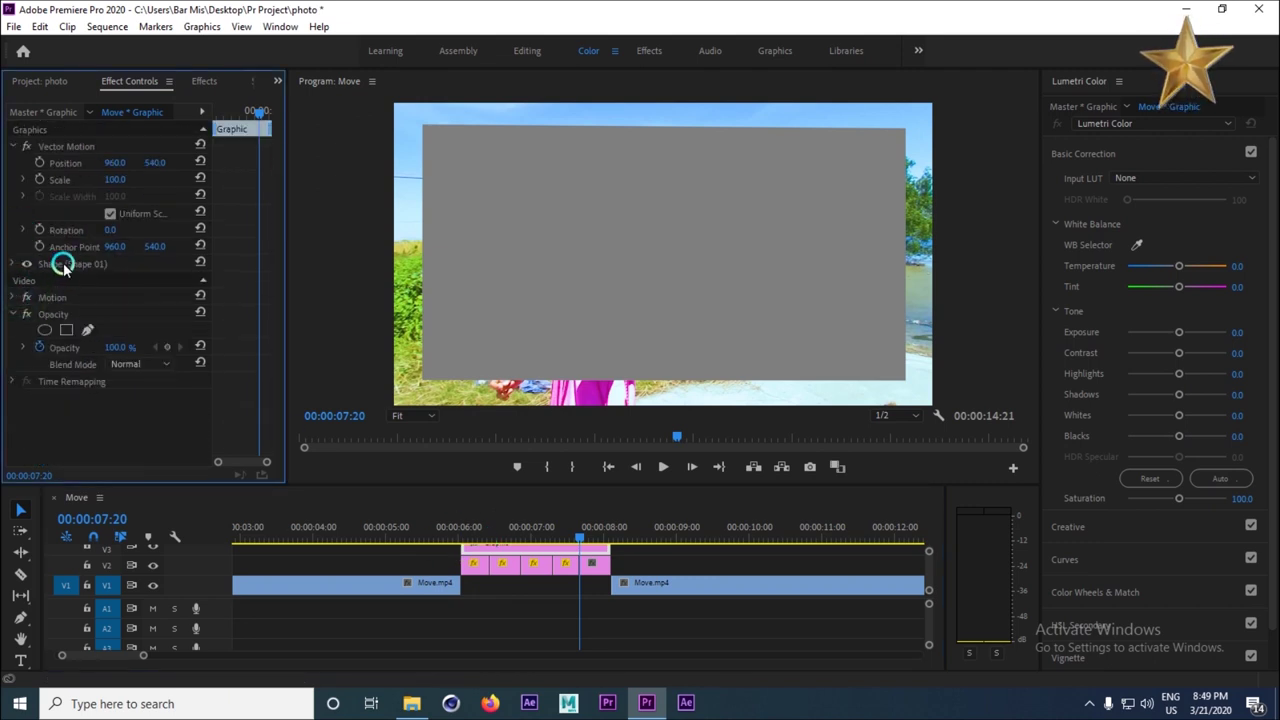
click(12, 263)
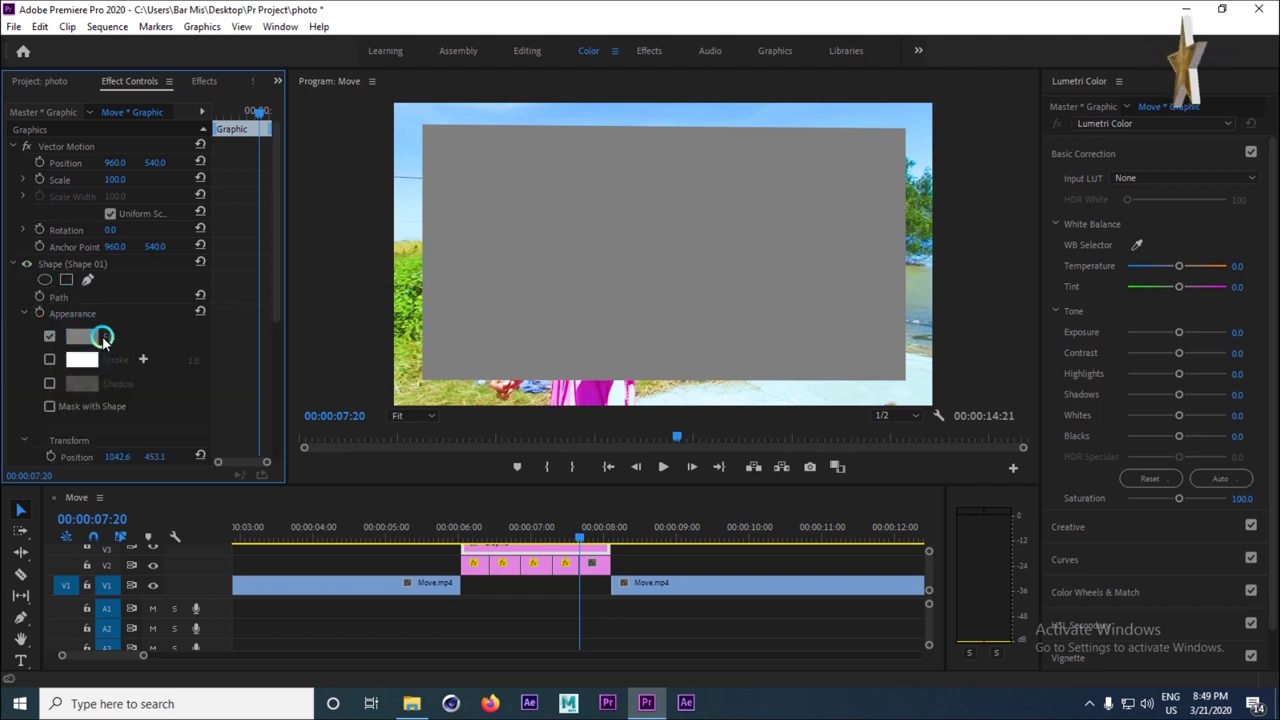
click(50, 361)
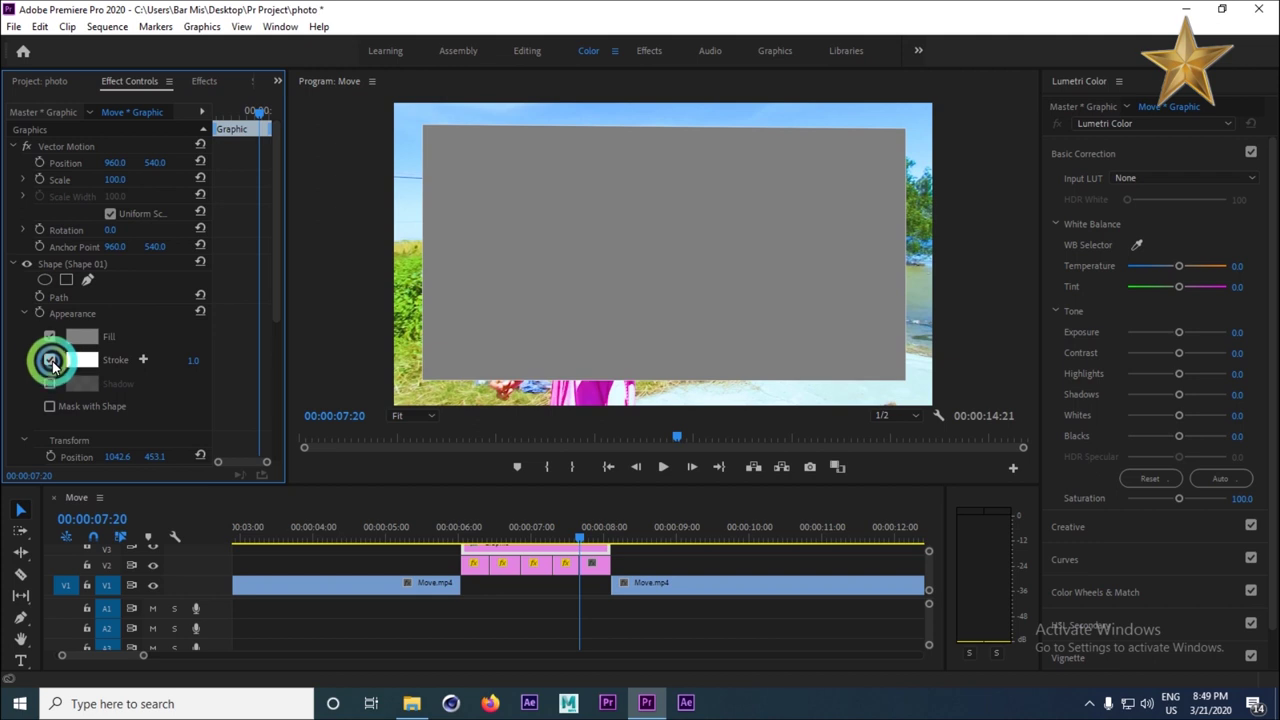
click(50, 338)
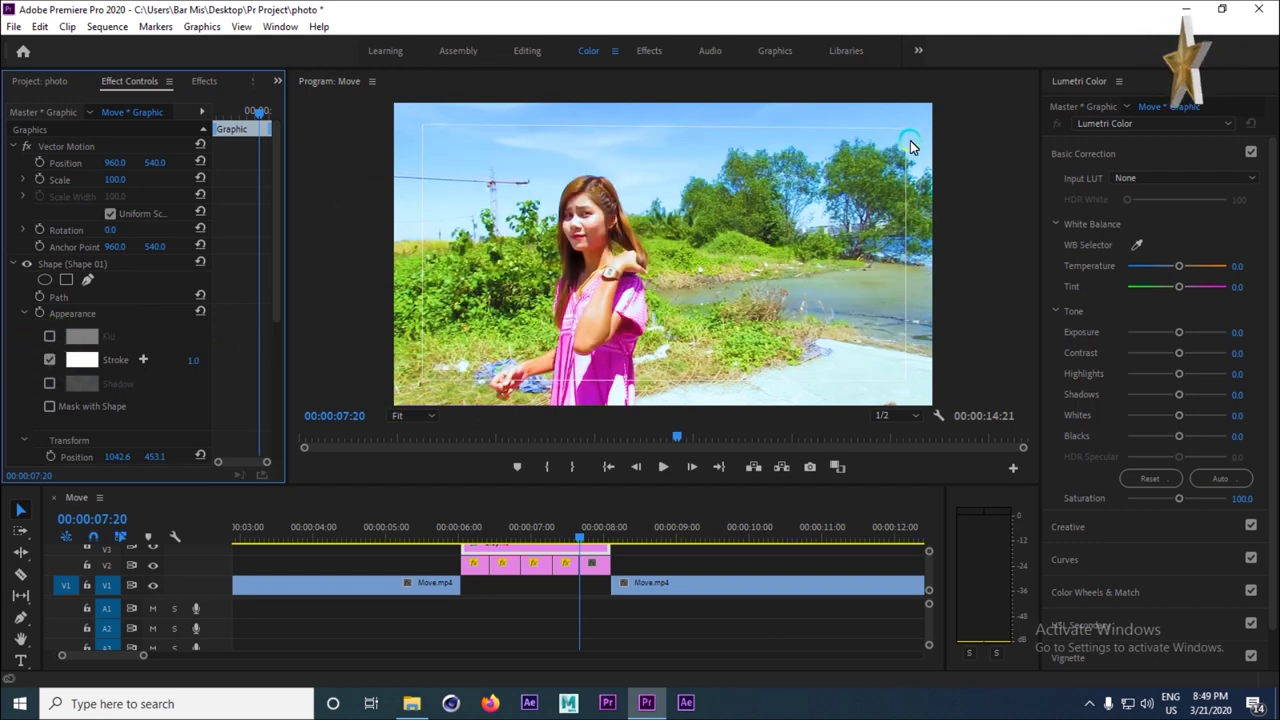
Set the stroke width of Shape 01 to 5.0.
click(194, 360)
click(187, 375)
drag(188, 360, 190, 359)
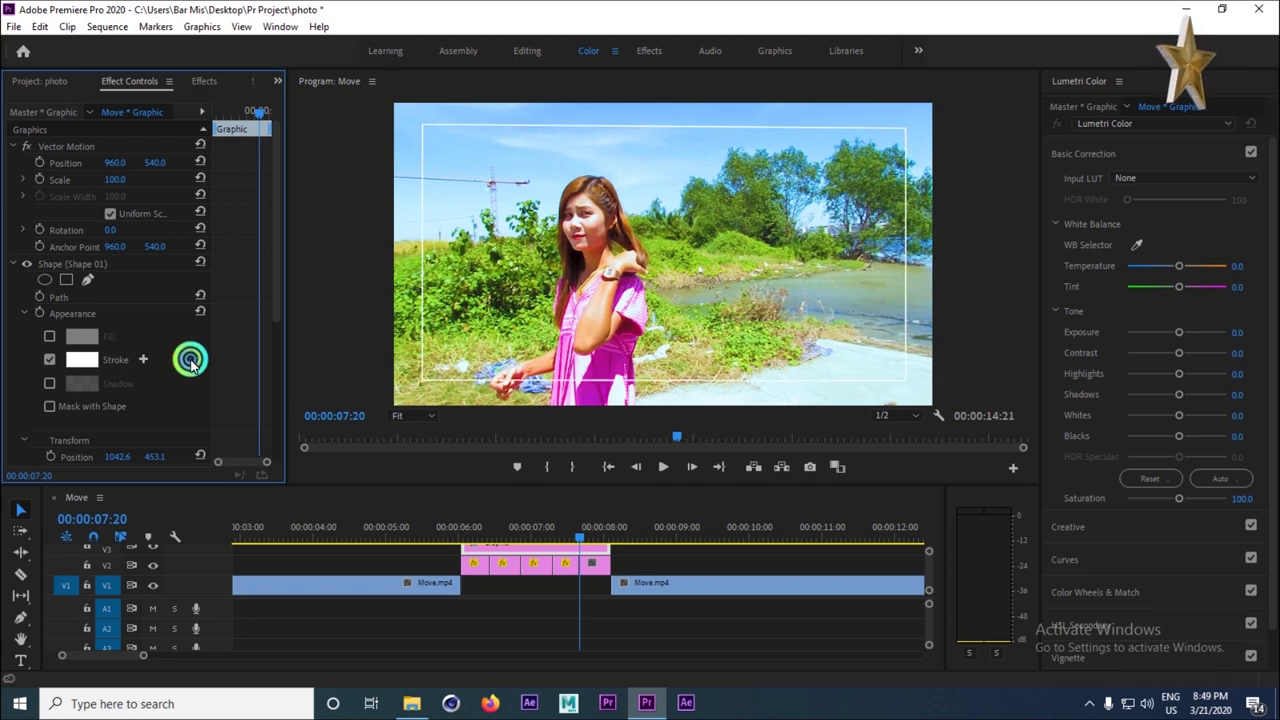
click(191, 363)
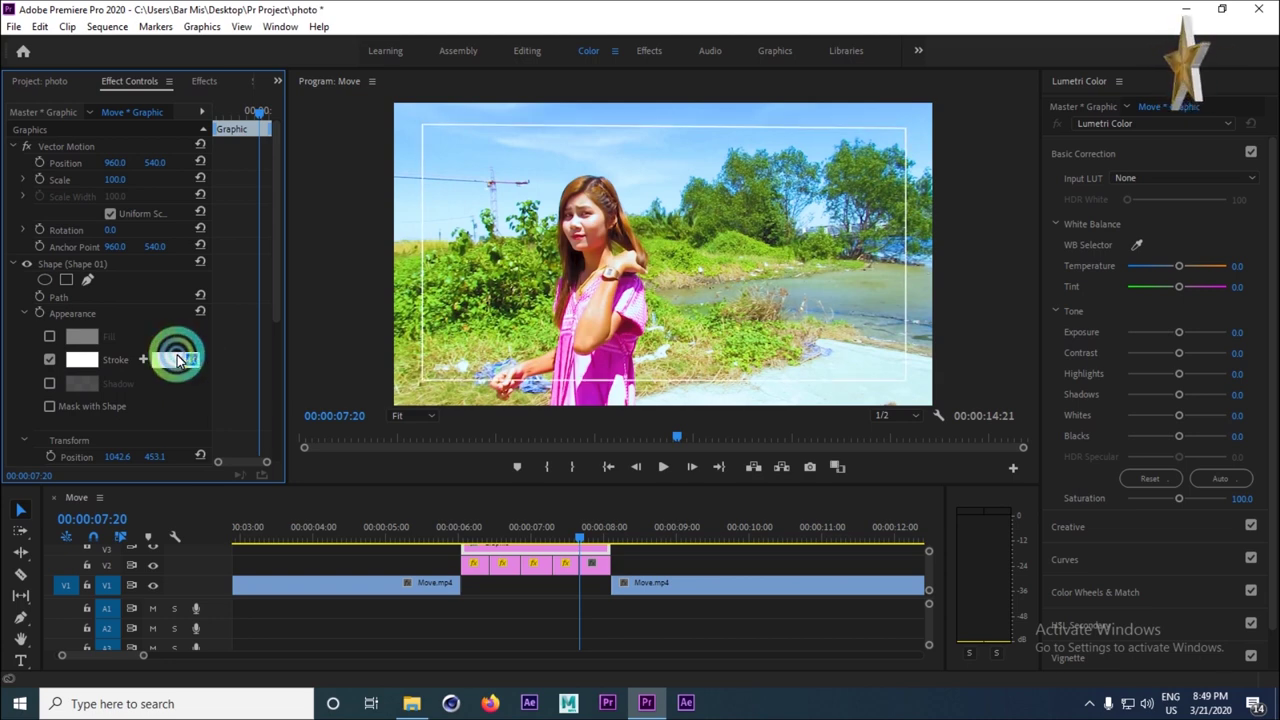
click(247, 310)
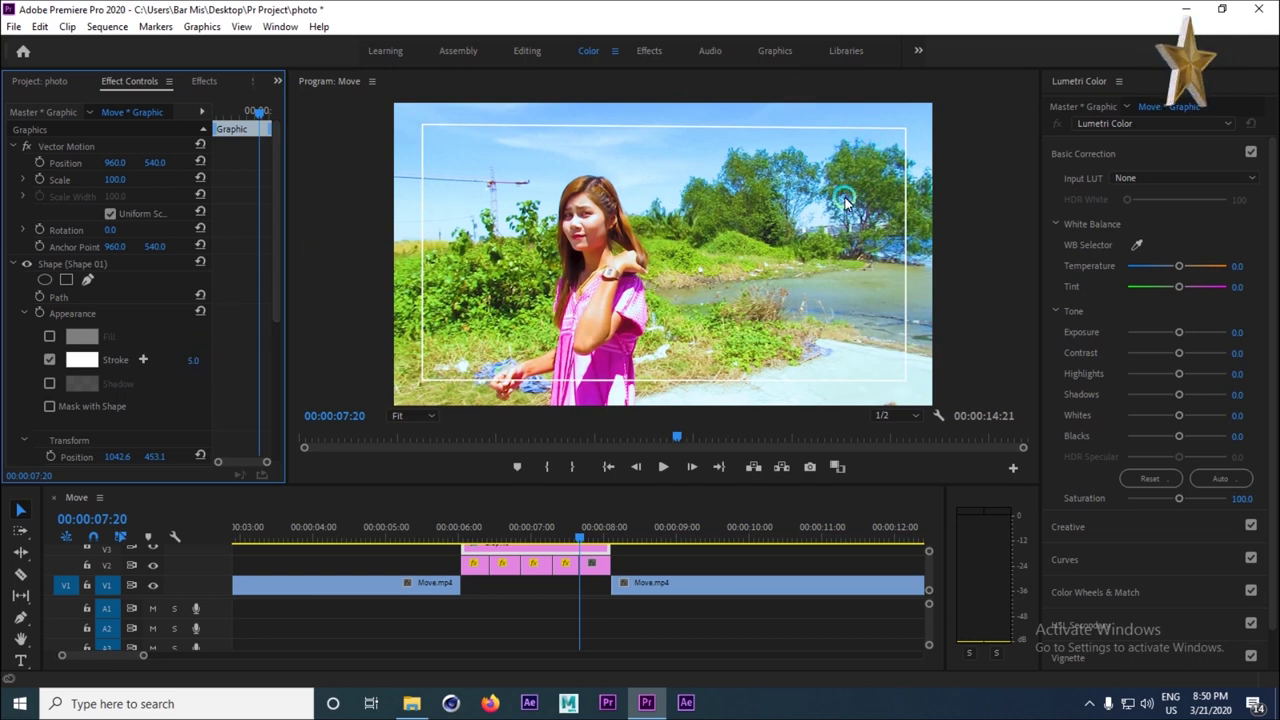
Scrub and play the still sequence from just before the first still to check the white outline over the stills.
drag(466, 527, 486, 543)
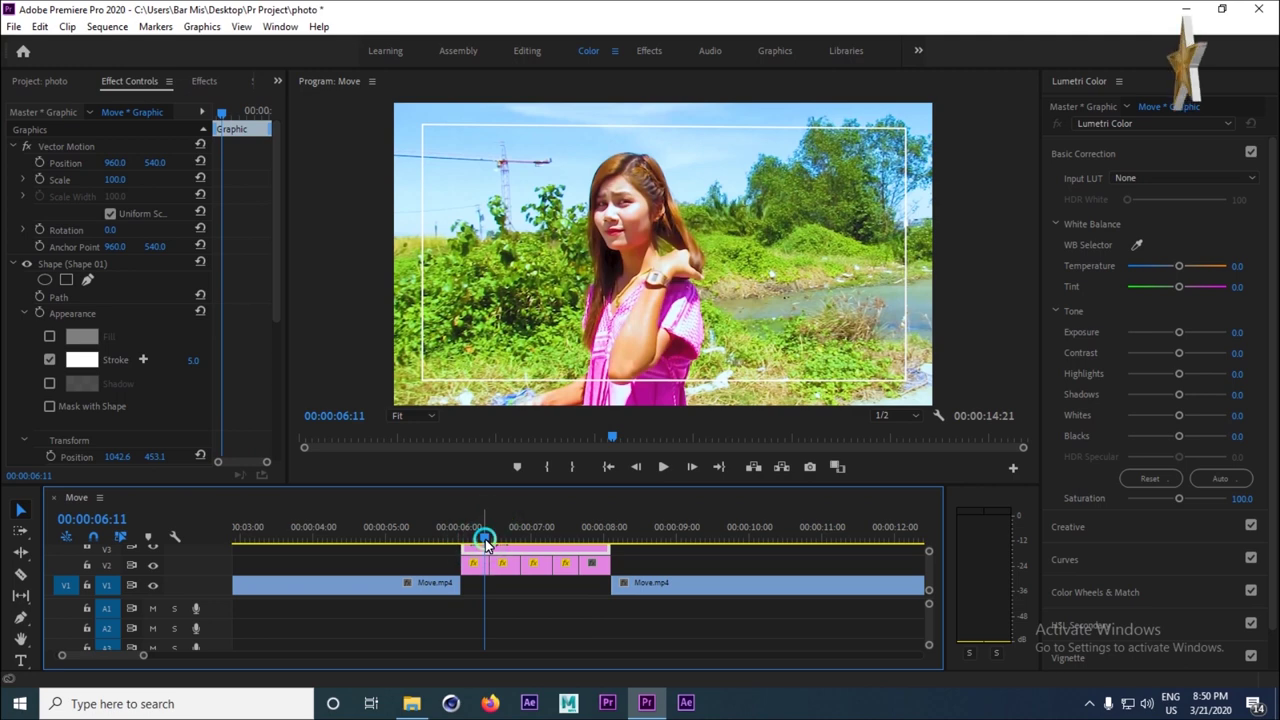
click(451, 537)
click(675, 466)
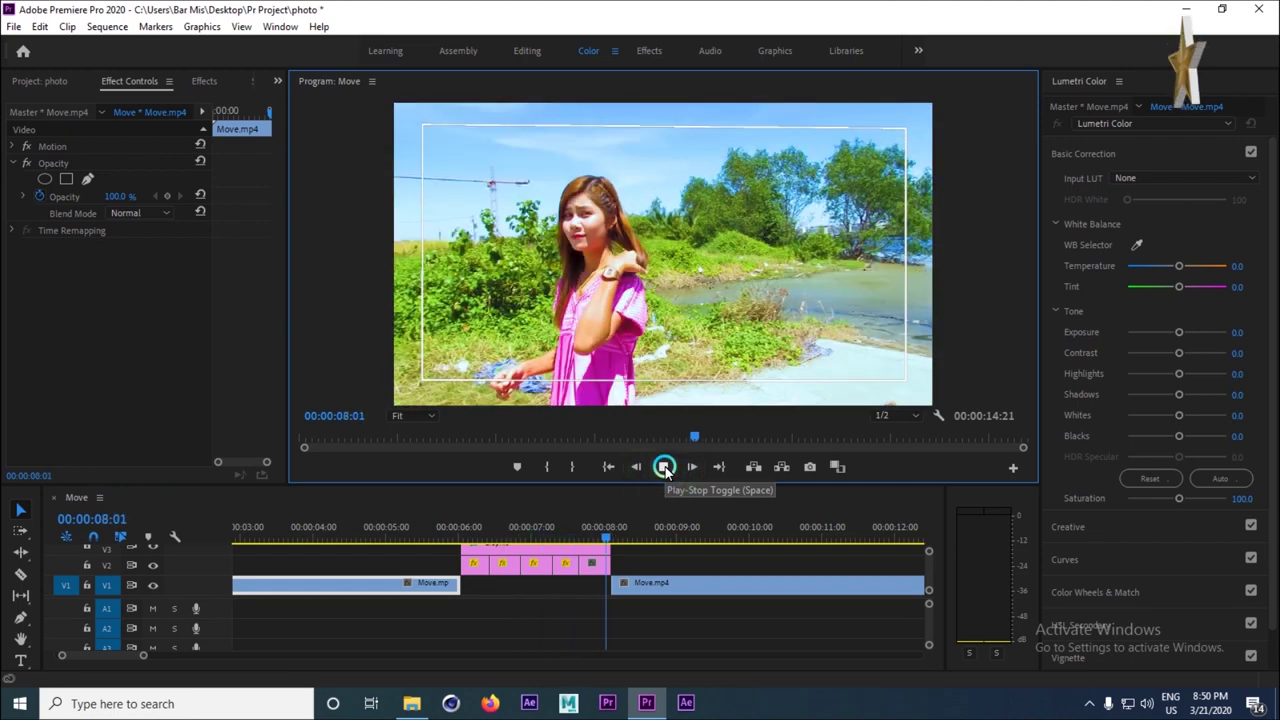
click(664, 467)
drag(492, 533, 531, 535)
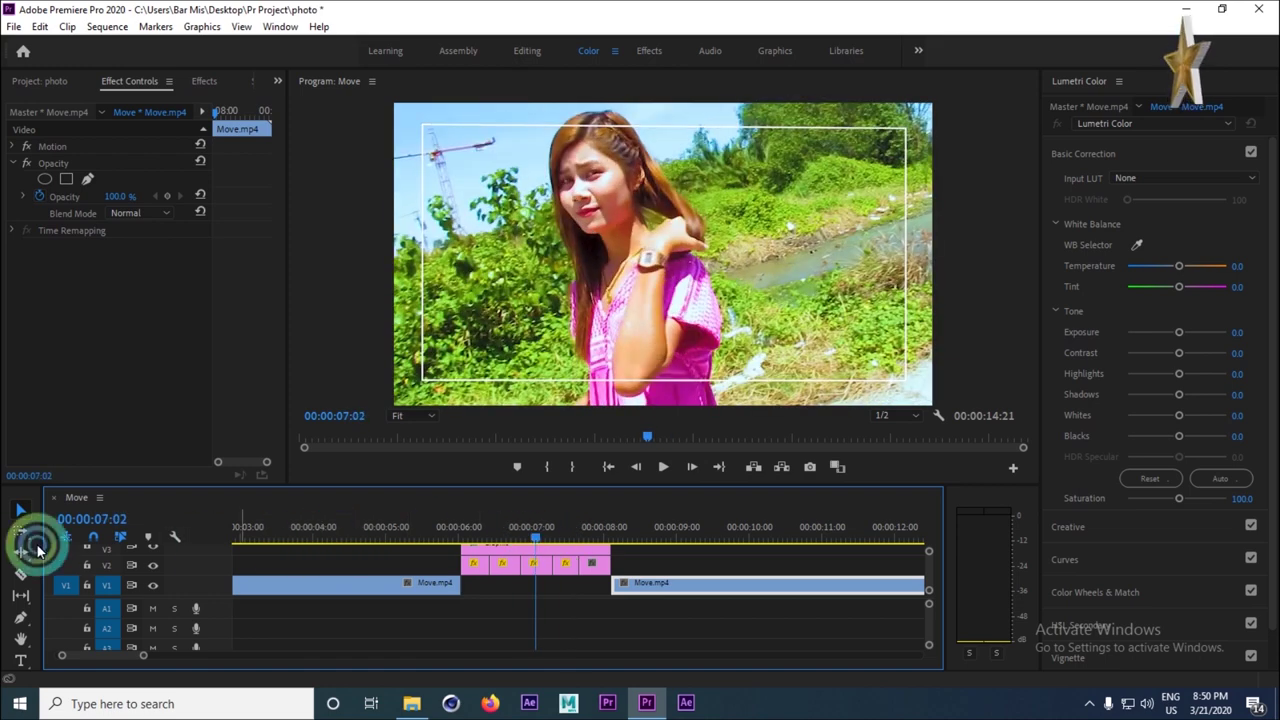
Draw a small curved line with the Pen tool inside the upper-left corner of the white outline in the Graphic clip.
click(372, 560)
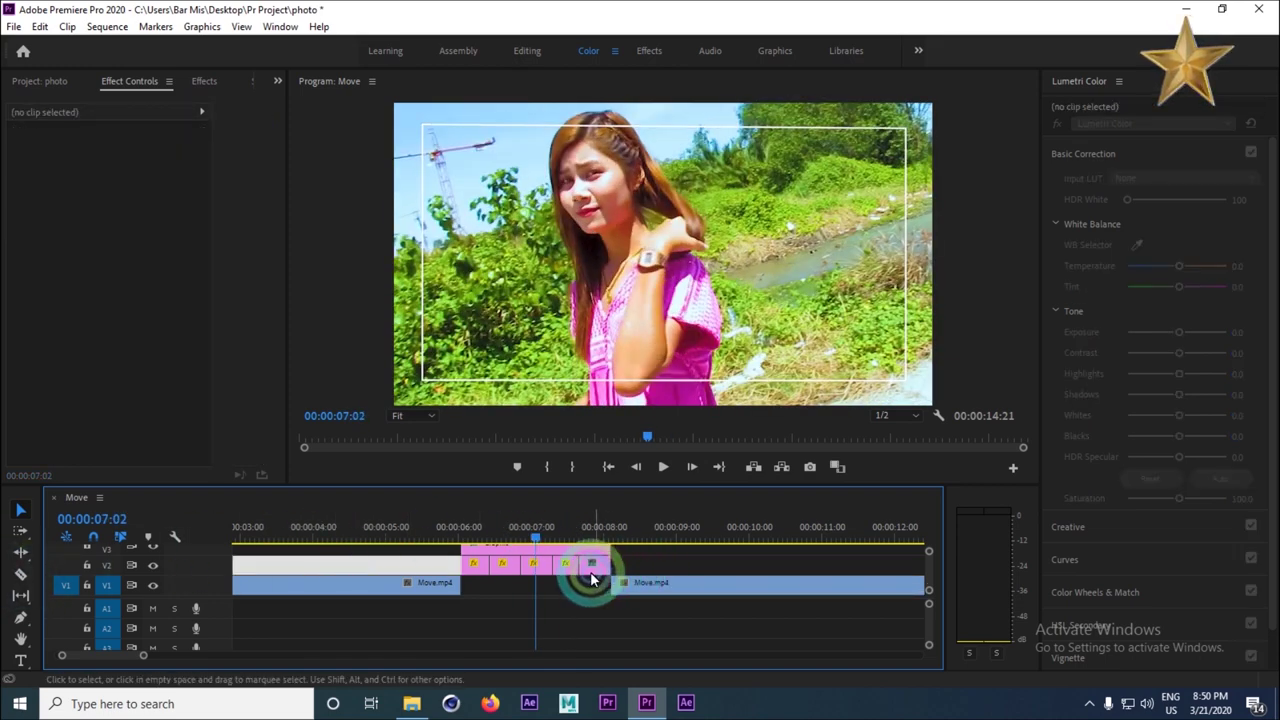
click(503, 546)
click(20, 617)
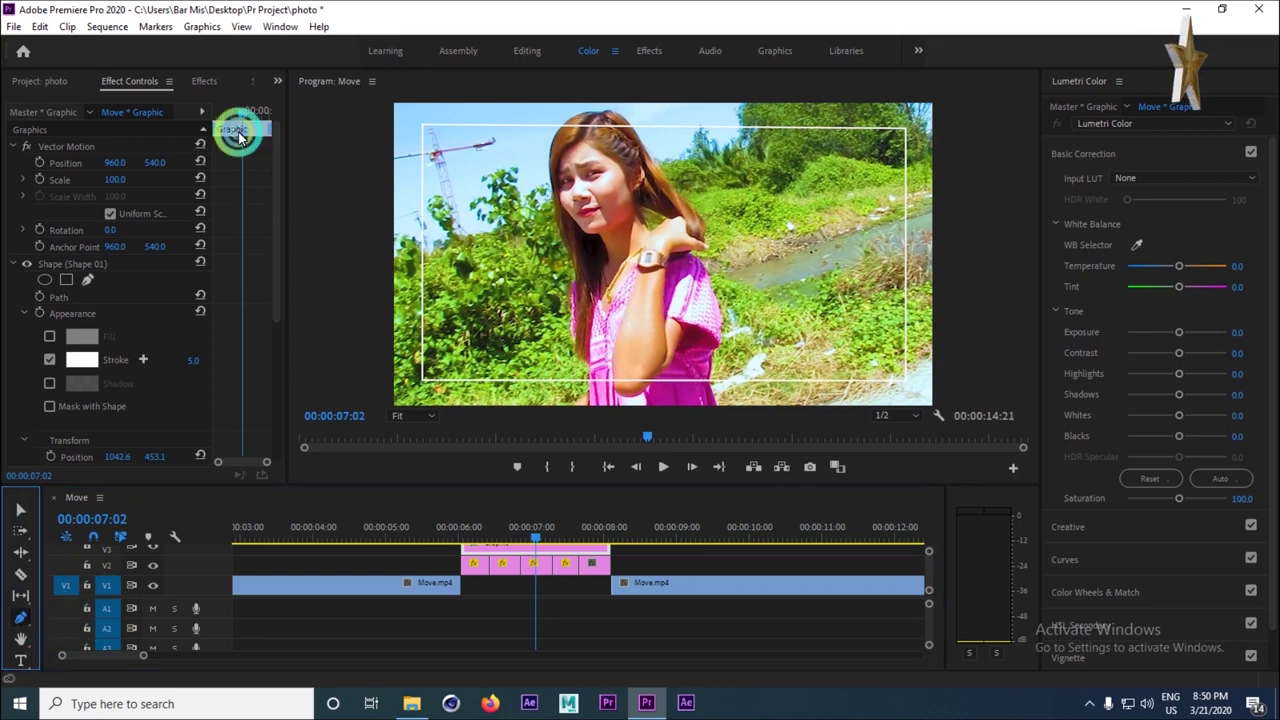
click(436, 142)
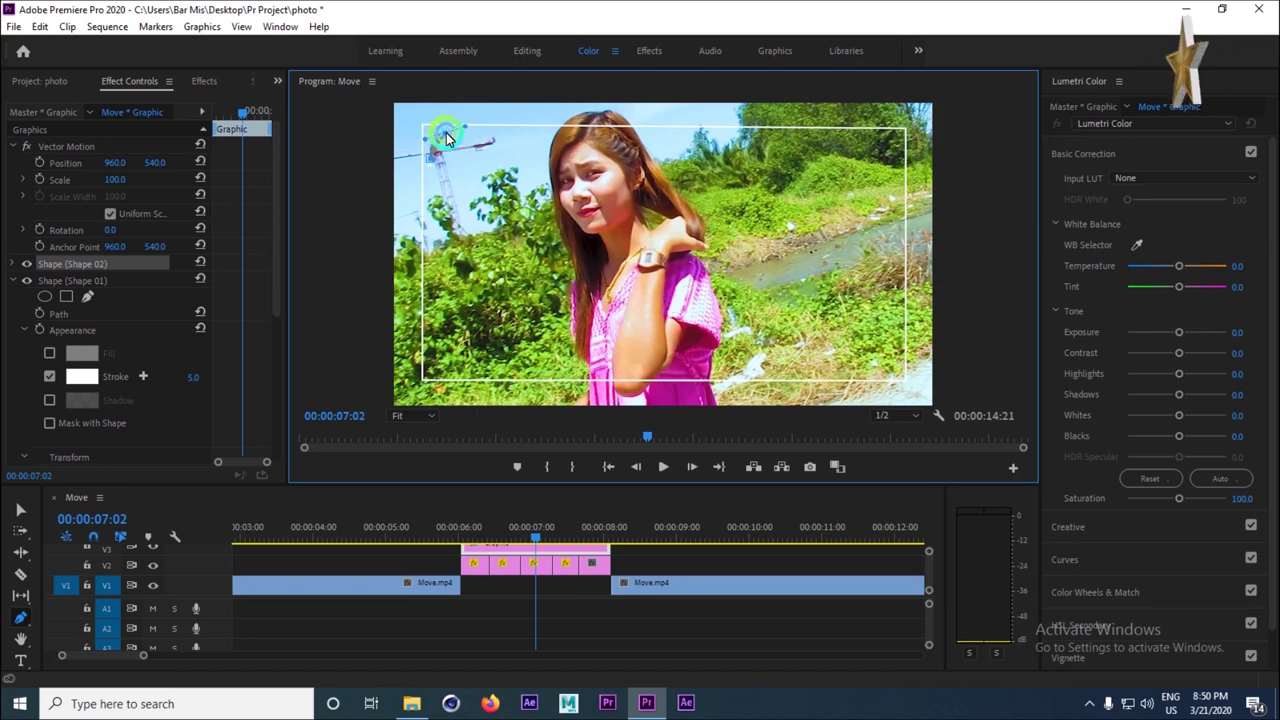
drag(446, 138, 430, 163)
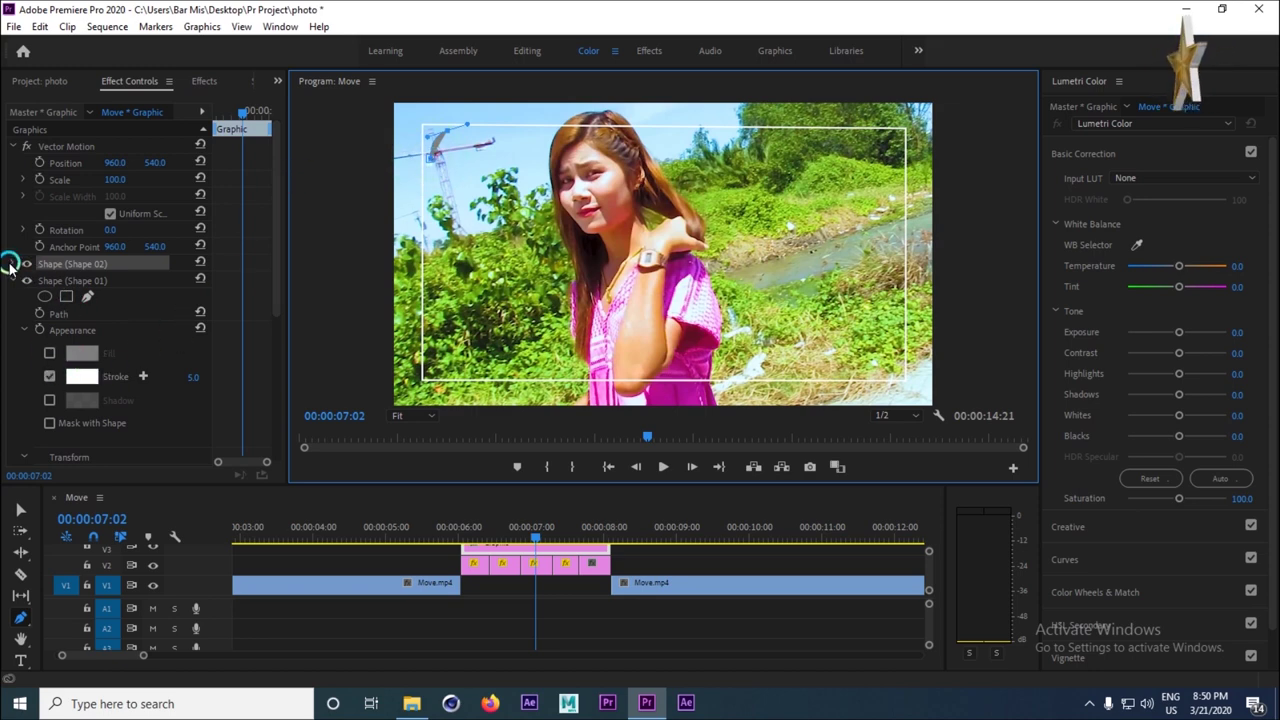
Enable the white stroke on Shape 02, disable its fill and set the stroke width to 5.0.
click(12, 264)
click(49, 361)
click(48, 336)
click(176, 360)
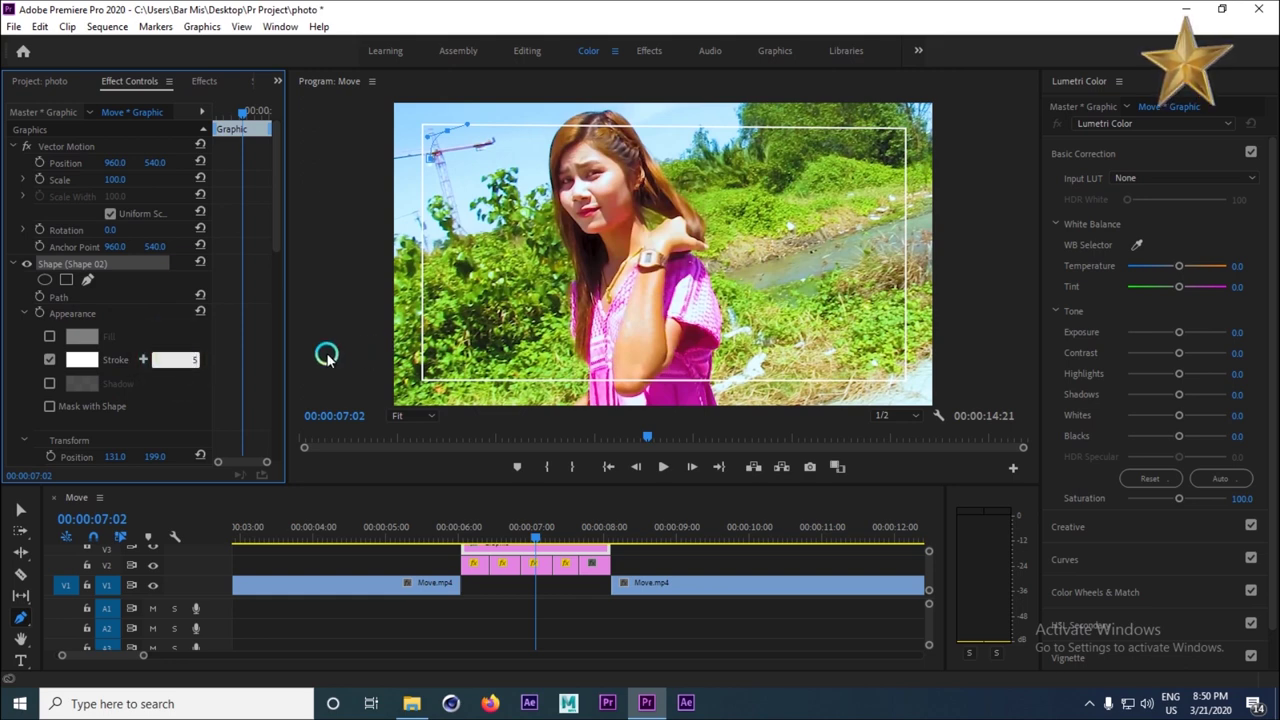
text(5)
click(229, 372)
Switch to the Selection tool and deselect the graphic to check the curved corner line in the frame.
click(486, 603)
click(25, 367)
click(18, 516)
click(534, 545)
click(657, 563)
click(445, 337)
click(465, 236)
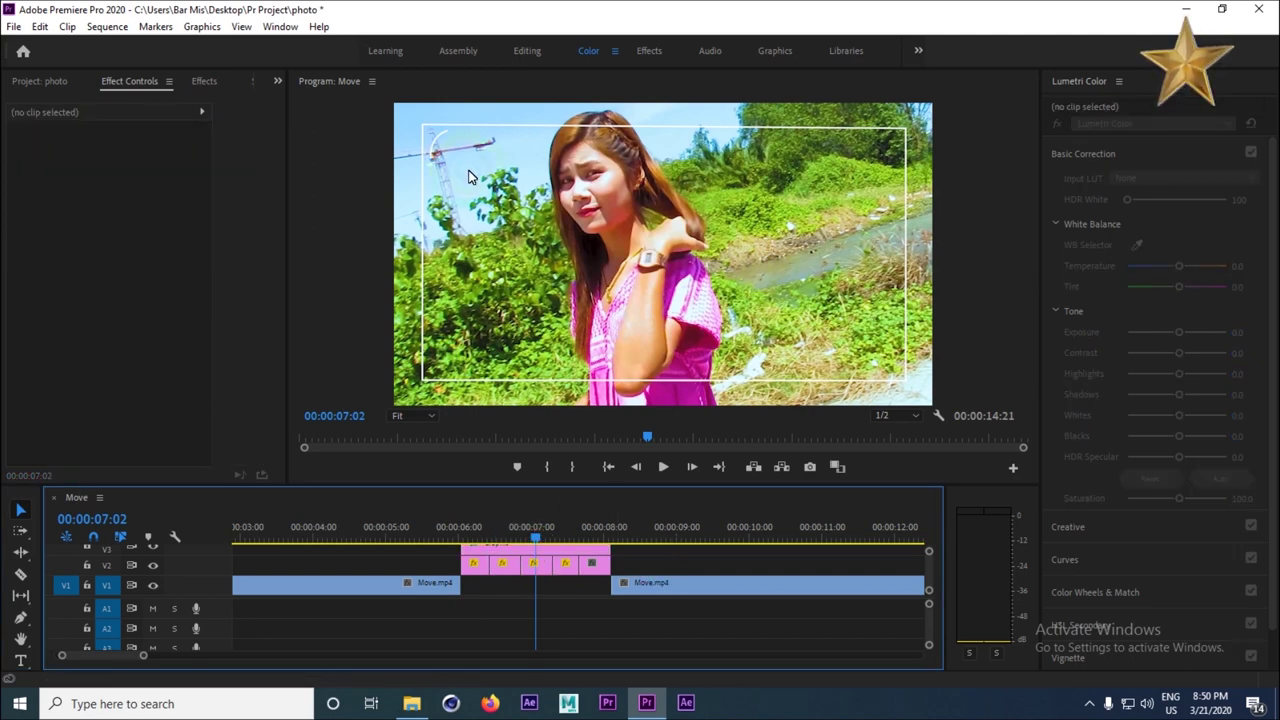
Reselect the Graphic clip and duplicate its Shape 02 layer by copying and pasting it.
click(503, 548)
click(34, 337)
click(42, 290)
click(70, 264)
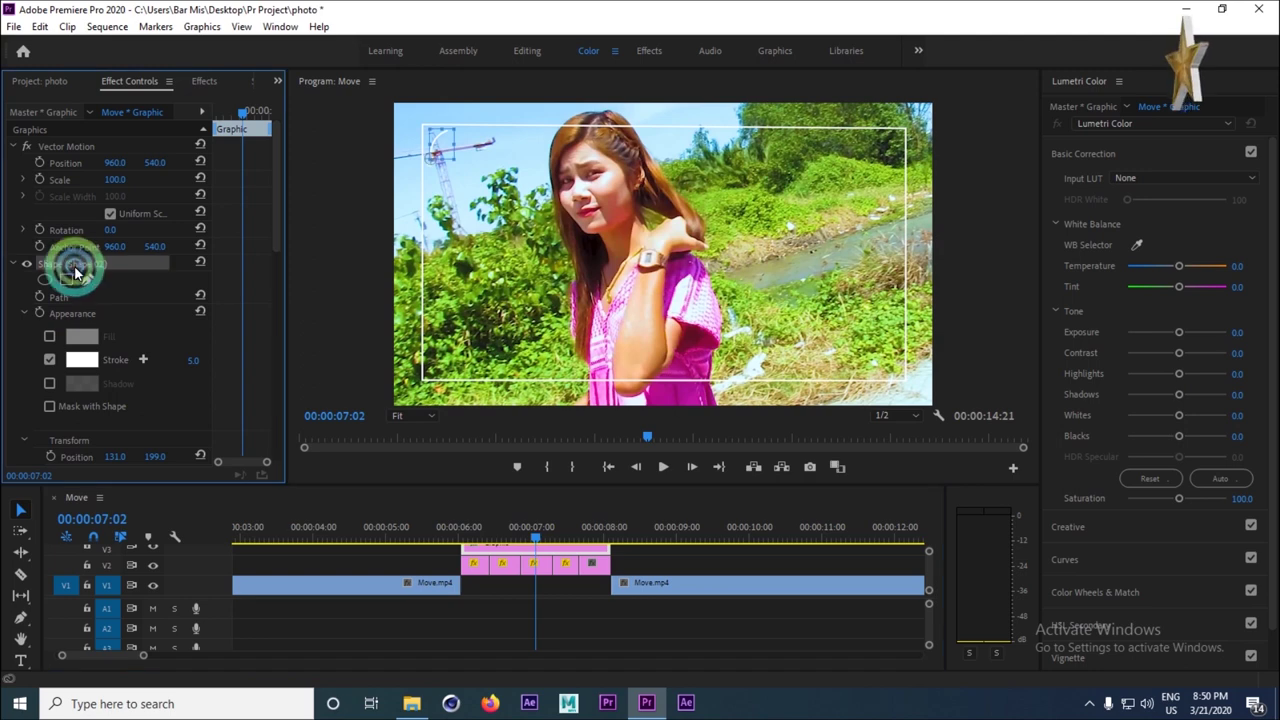
key(ctrl+v)
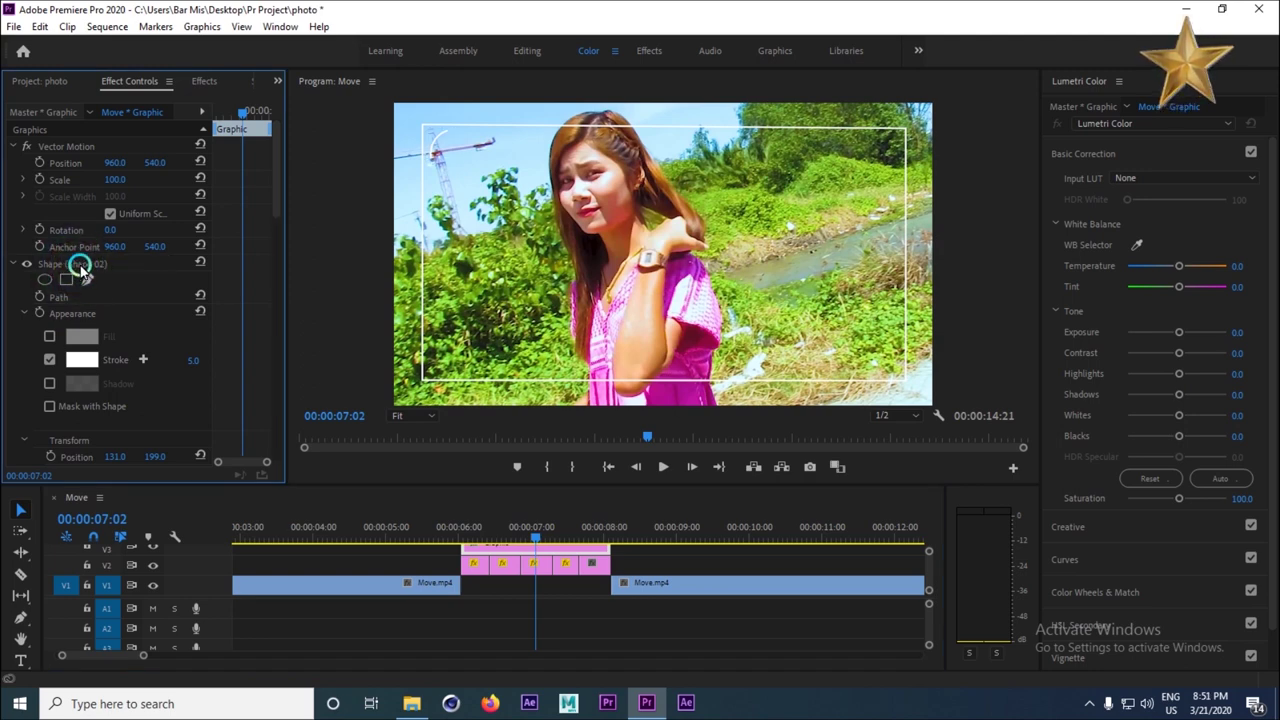
Collapse the Appearance and Transform groups of the upper Shape 02 layer and fold up the lower one, keeping the corner curve selected.
click(7, 262)
click(12, 407)
click(21, 437)
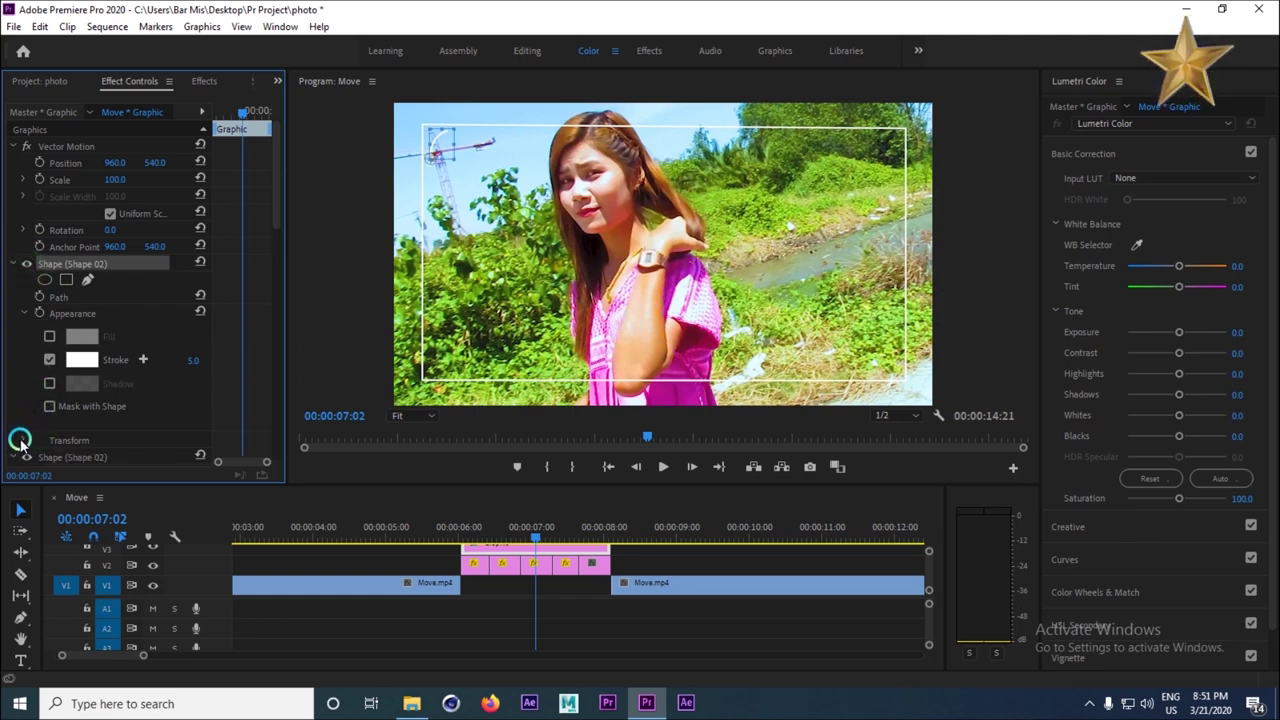
click(23, 312)
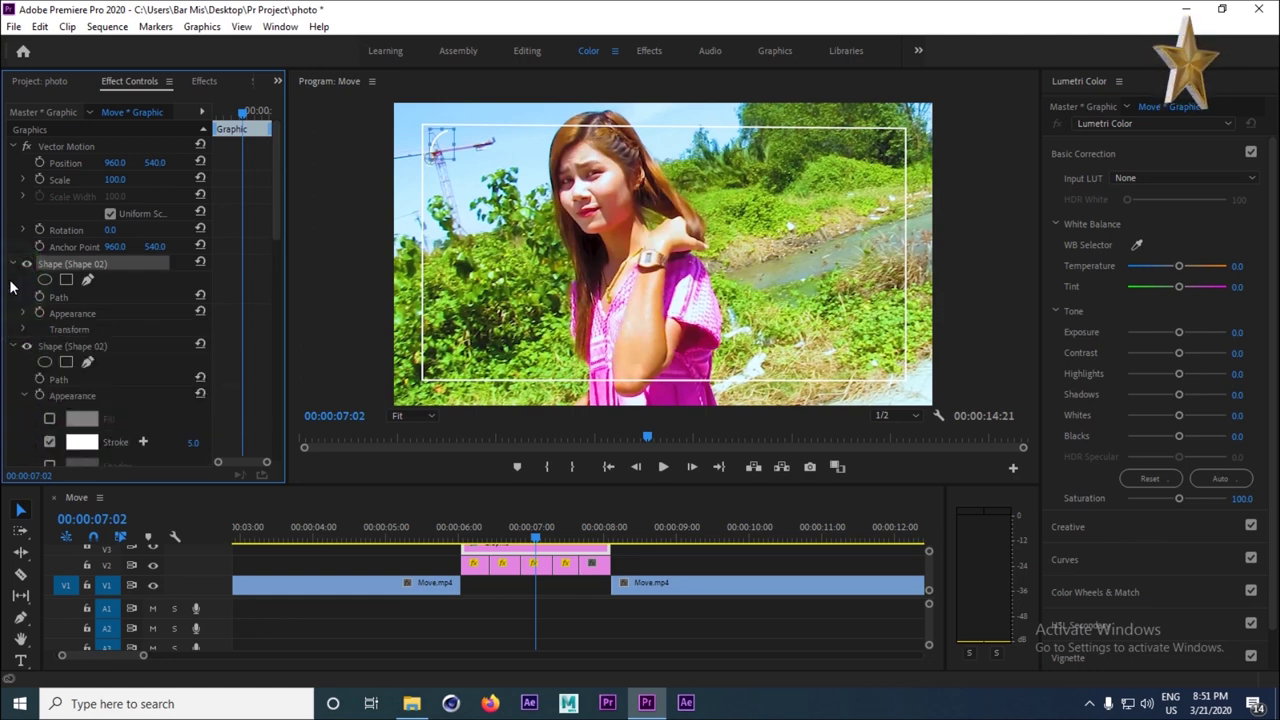
click(12, 345)
click(264, 155)
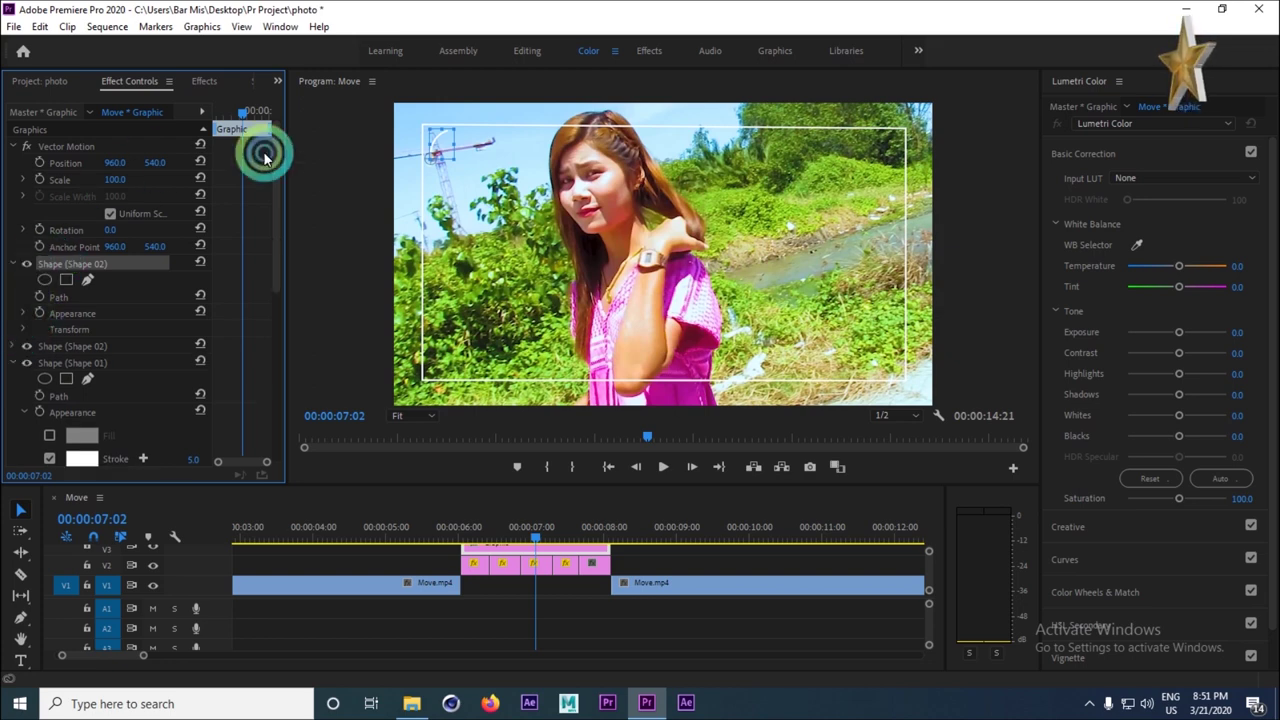
click(430, 163)
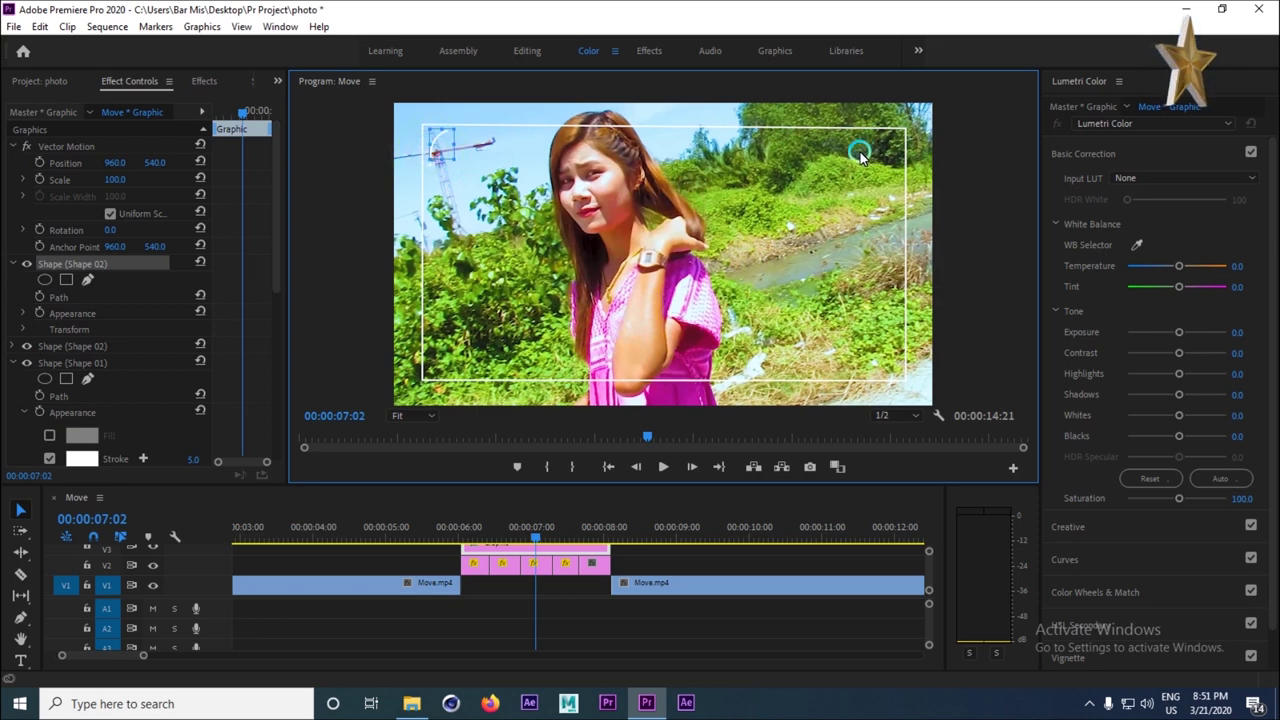
click(438, 143)
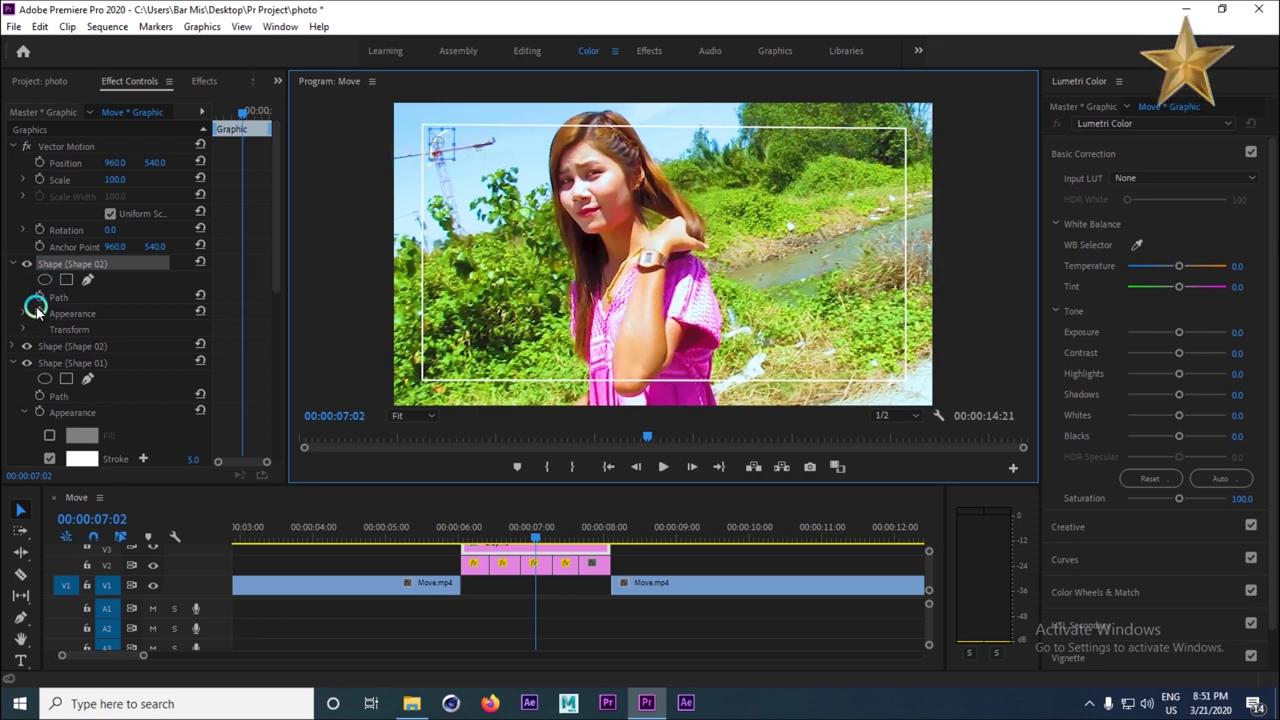
click(60, 347)
click(470, 178)
click(421, 147)
mouse_move(459, 155)
mouse_down()
mouse_move(487, 158)
mouse_move(450, 145)
mouse_up()
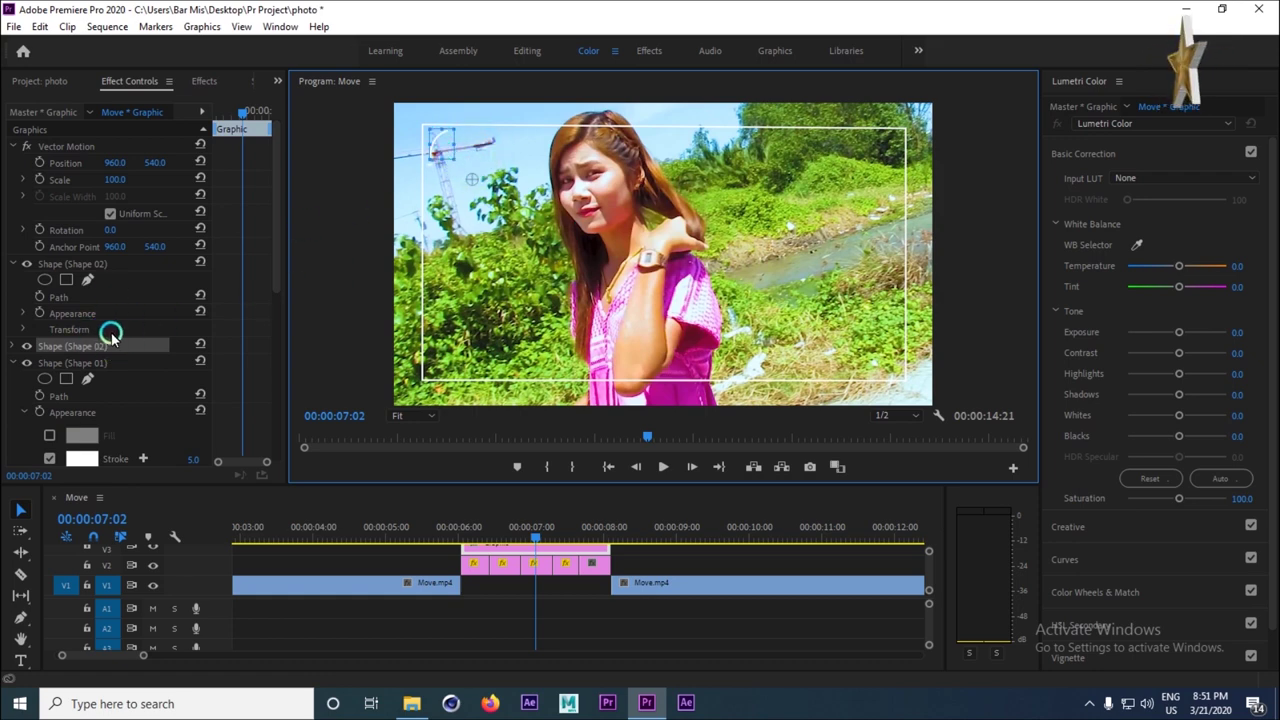
click(21, 263)
click(57, 263)
drag(157, 148, 652, 215)
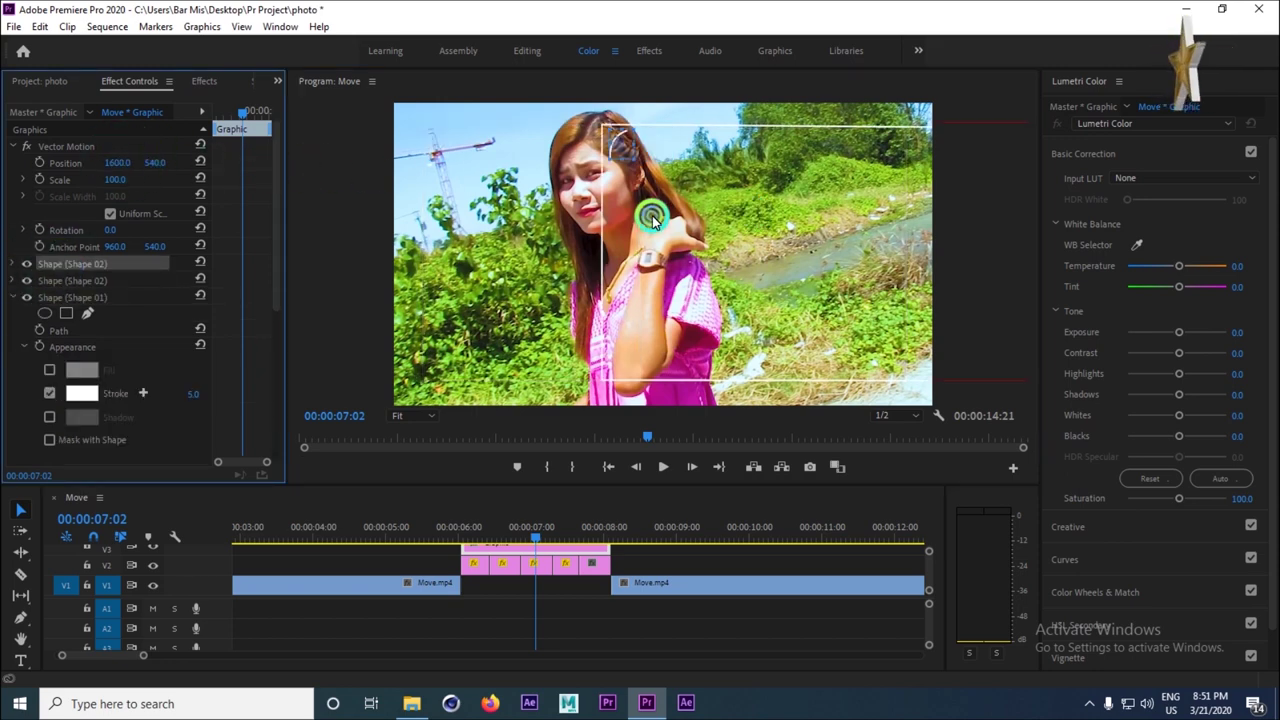
key(ctrl+z)
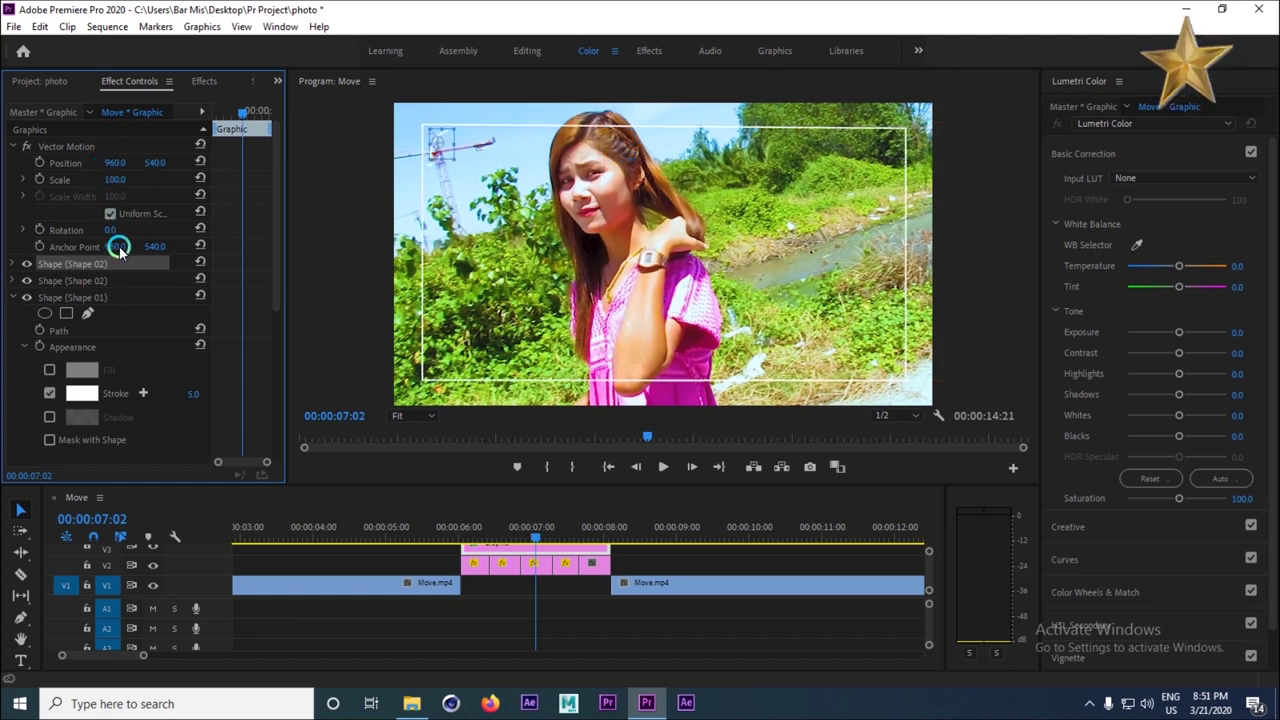
Move the upper Shape 02 copy to the frame's top-right corner at position 1752.6, 160.0 and rotate it to 112°.
click(13, 263)
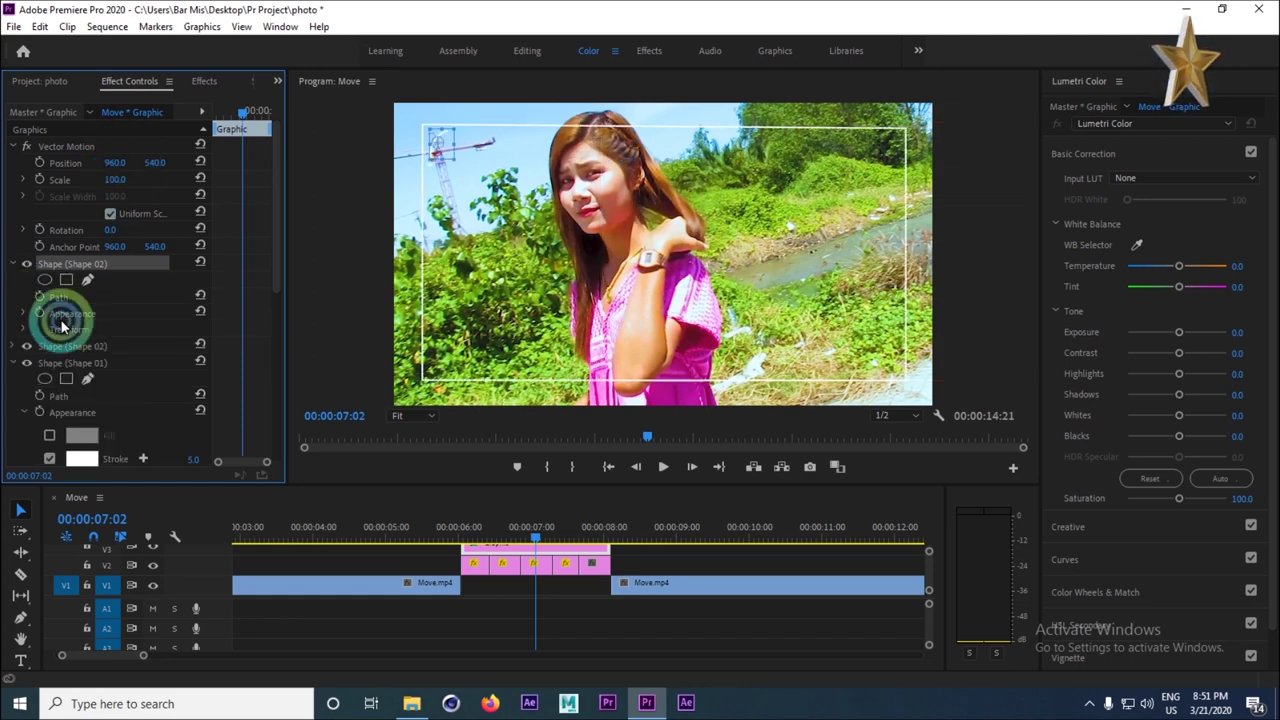
click(23, 330)
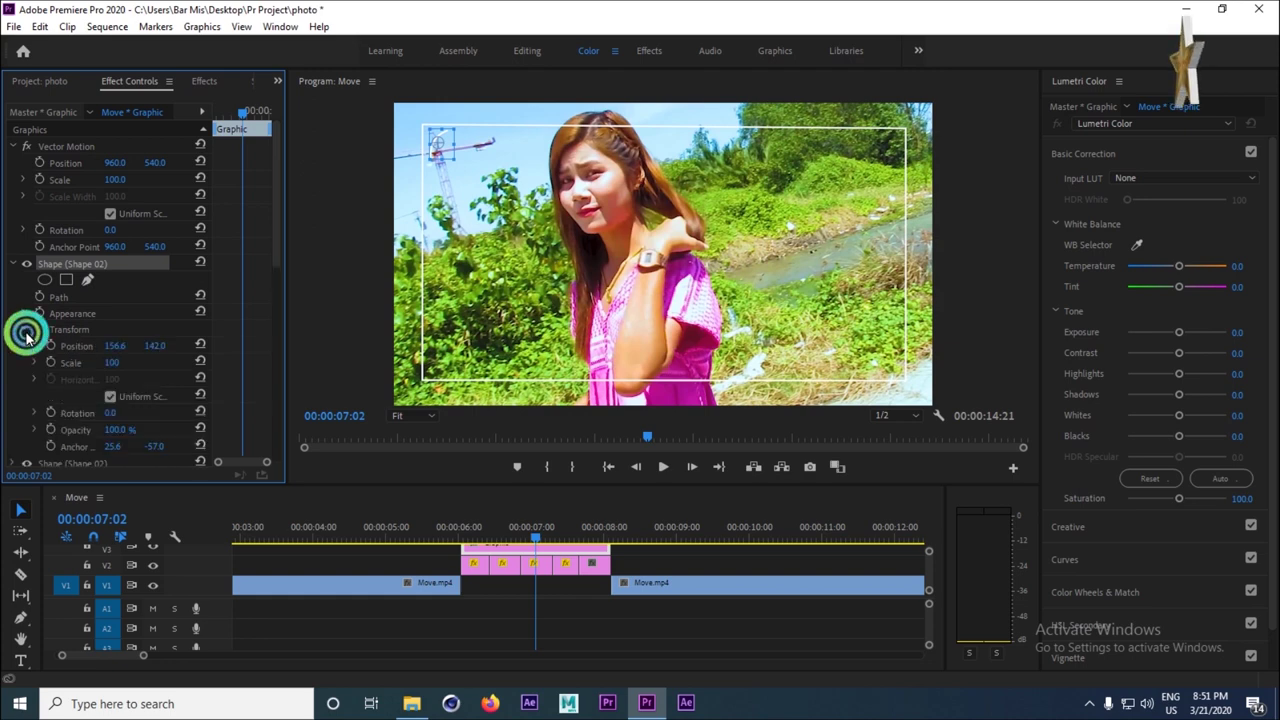
drag(413, 347, 766, 381)
drag(117, 345, 721, 440)
drag(110, 413, 205, 418)
drag(156, 346, 204, 364)
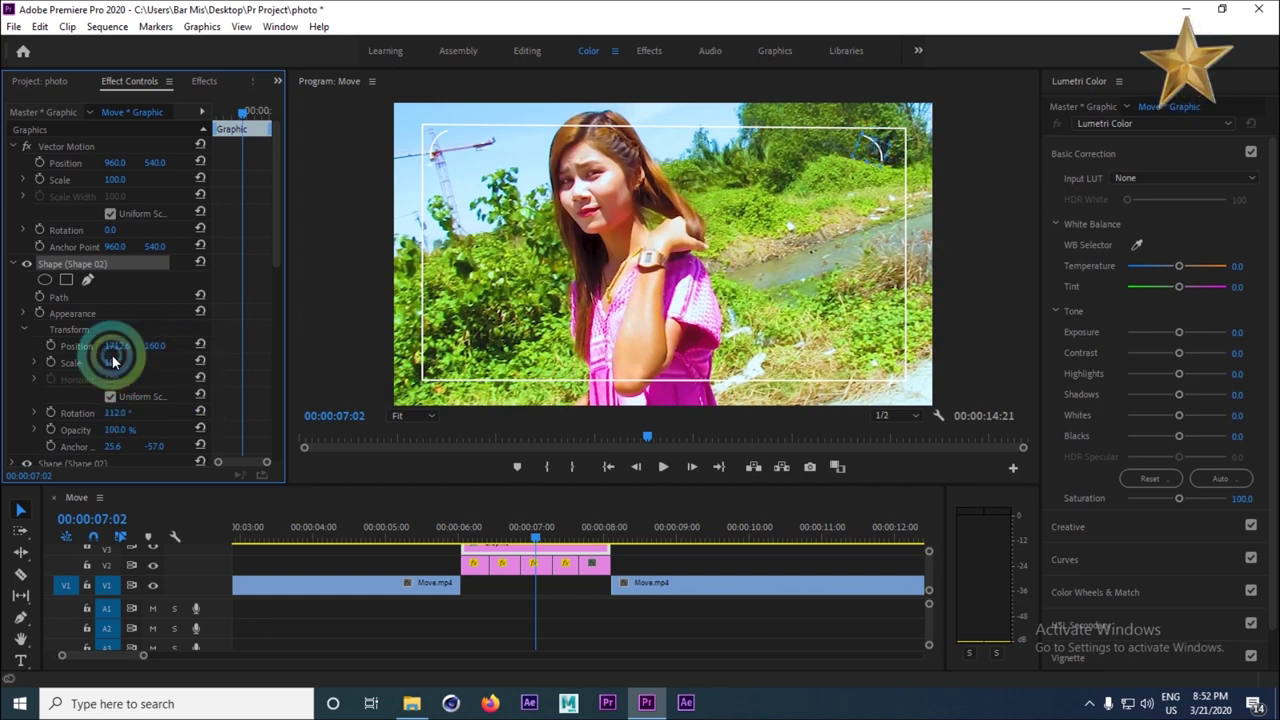
drag(120, 351, 152, 352)
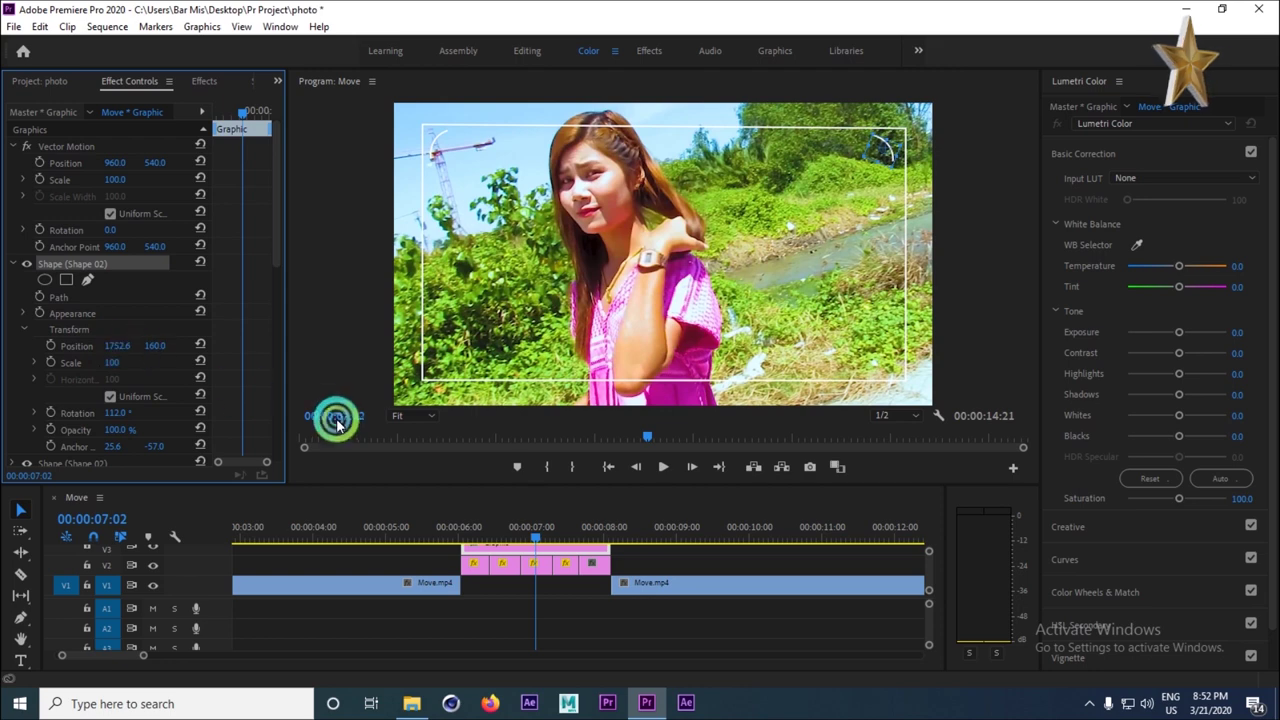
Paste another Shape 02 corner curve and place it in the frame's bottom-right corner at position 1763.6, 930.0 with rotation 184°.
click(13, 258)
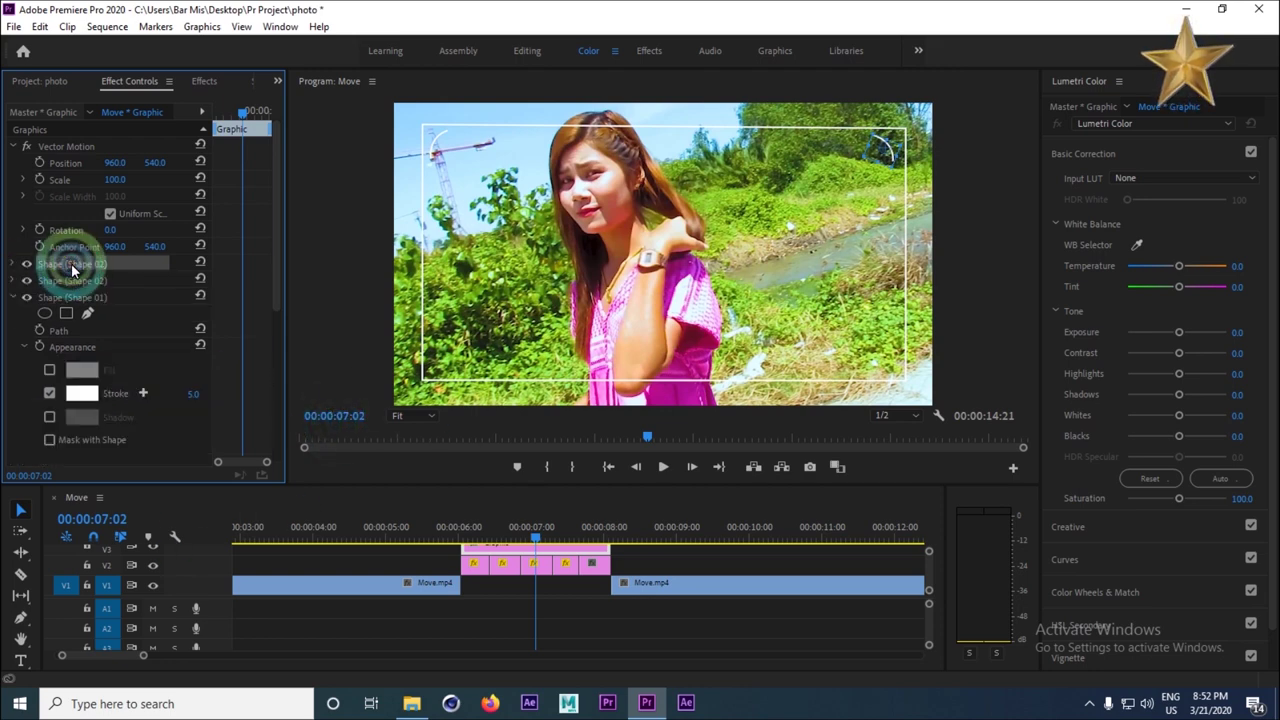
key(ctrl+v)
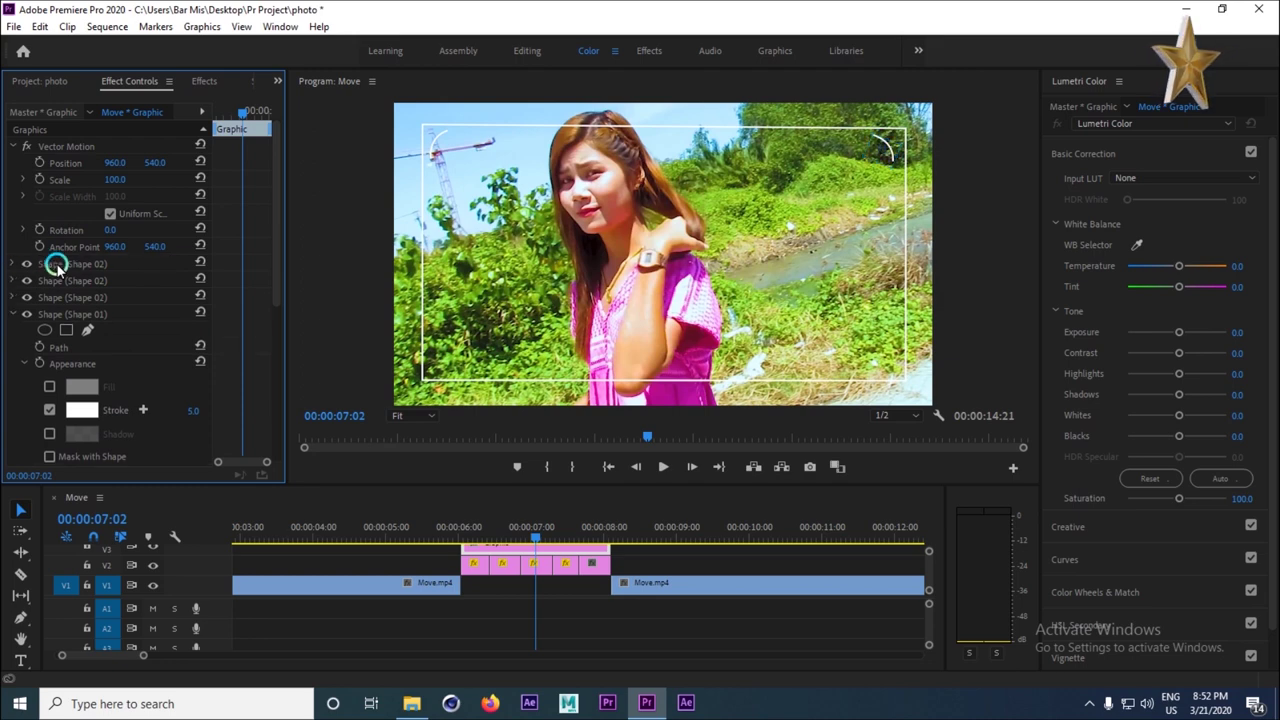
click(13, 263)
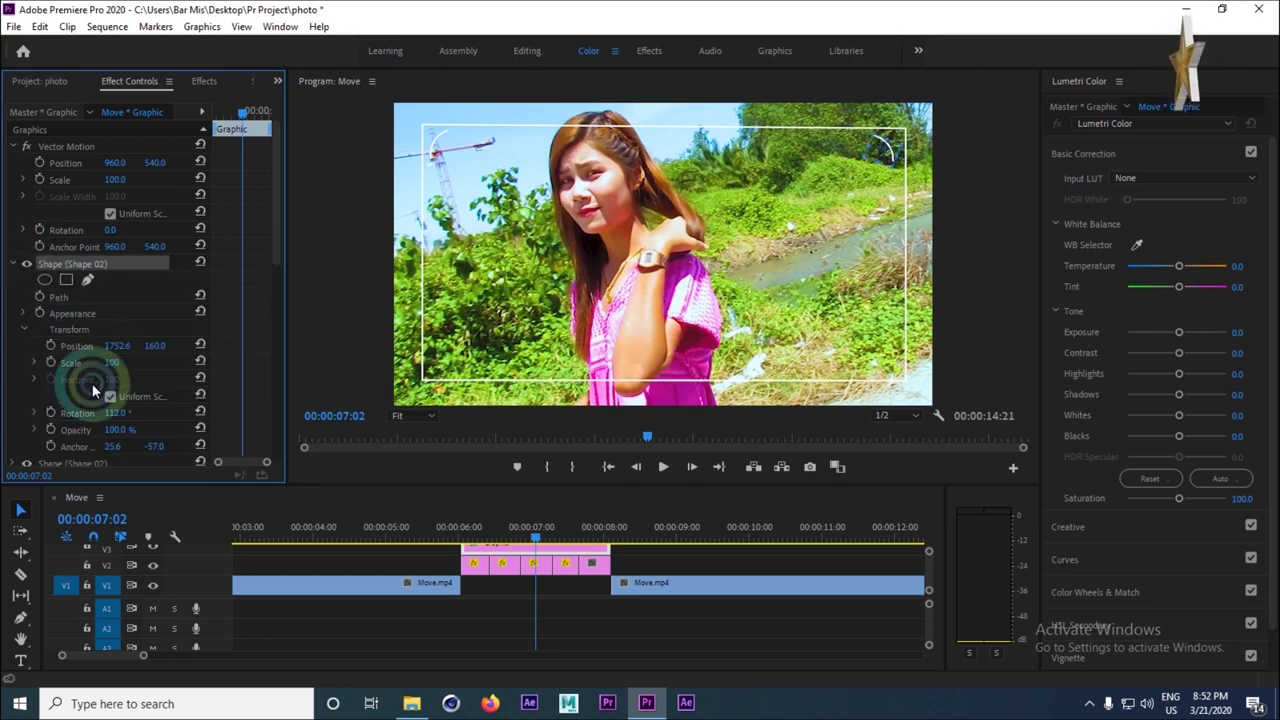
scroll(100, 384, down, 2)
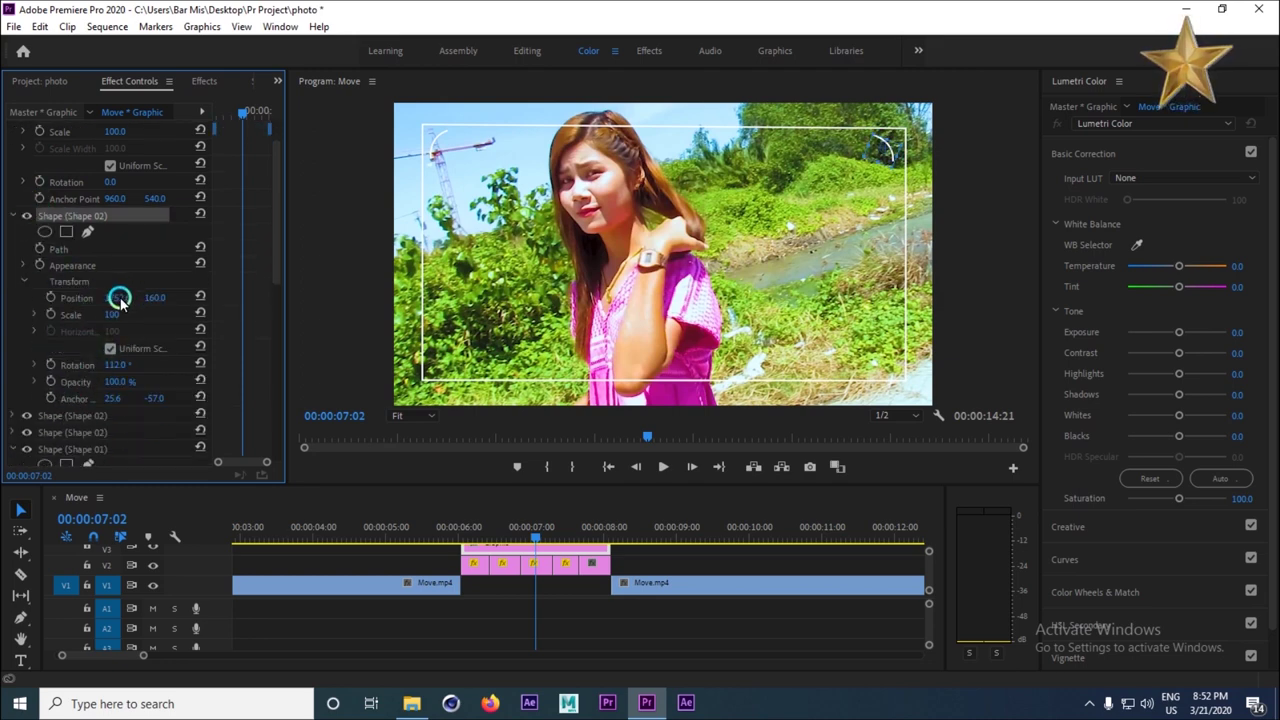
drag(215, 318, 658, 487)
drag(178, 297, 366, 314)
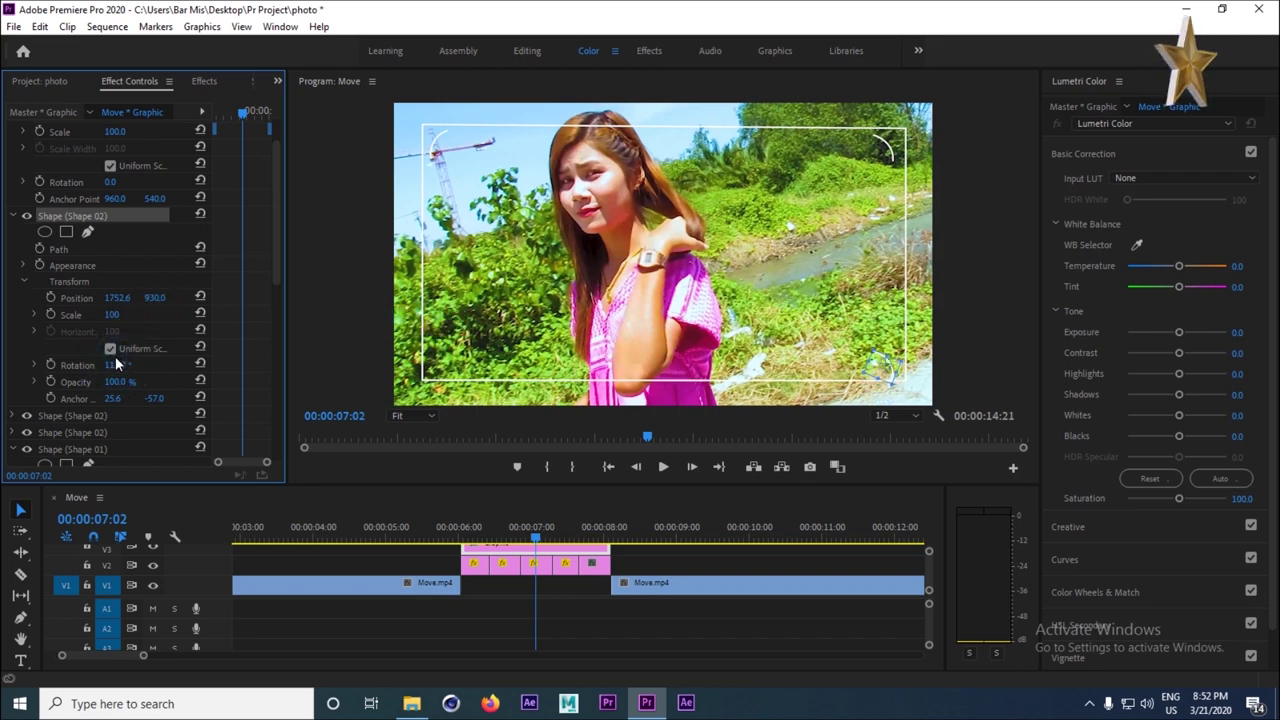
drag(120, 365, 200, 378)
click(115, 298)
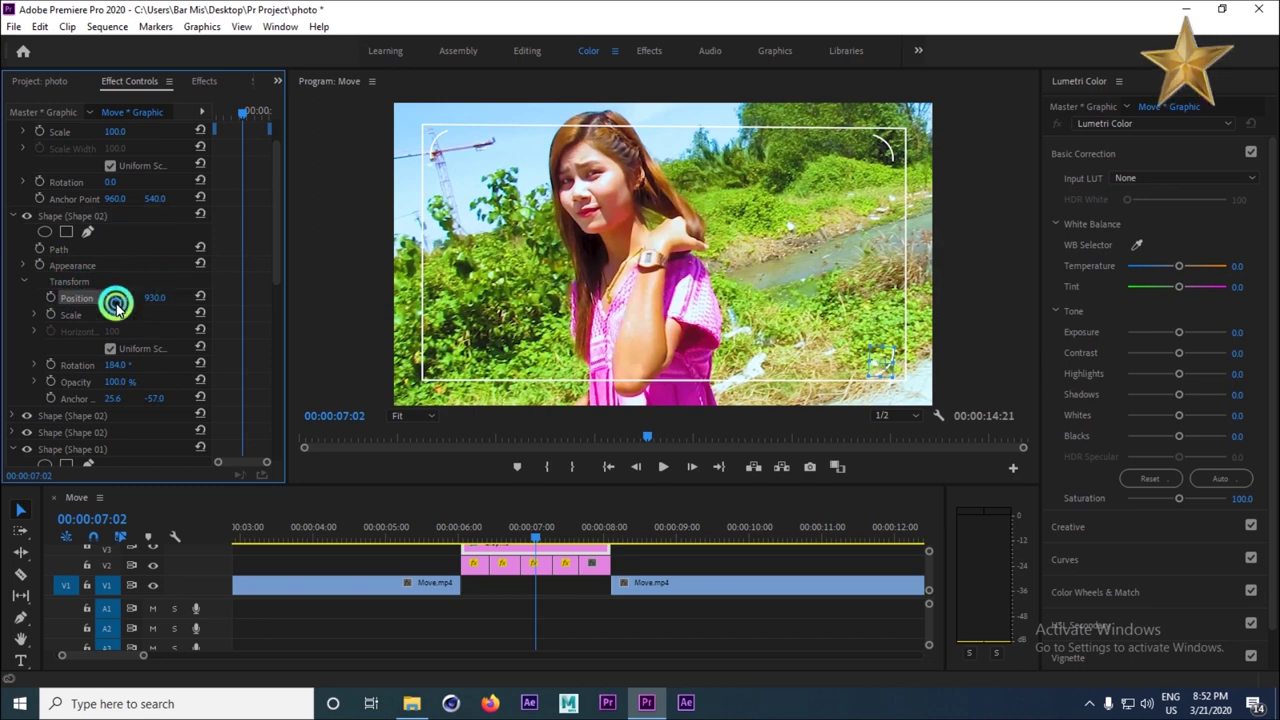
click(122, 300)
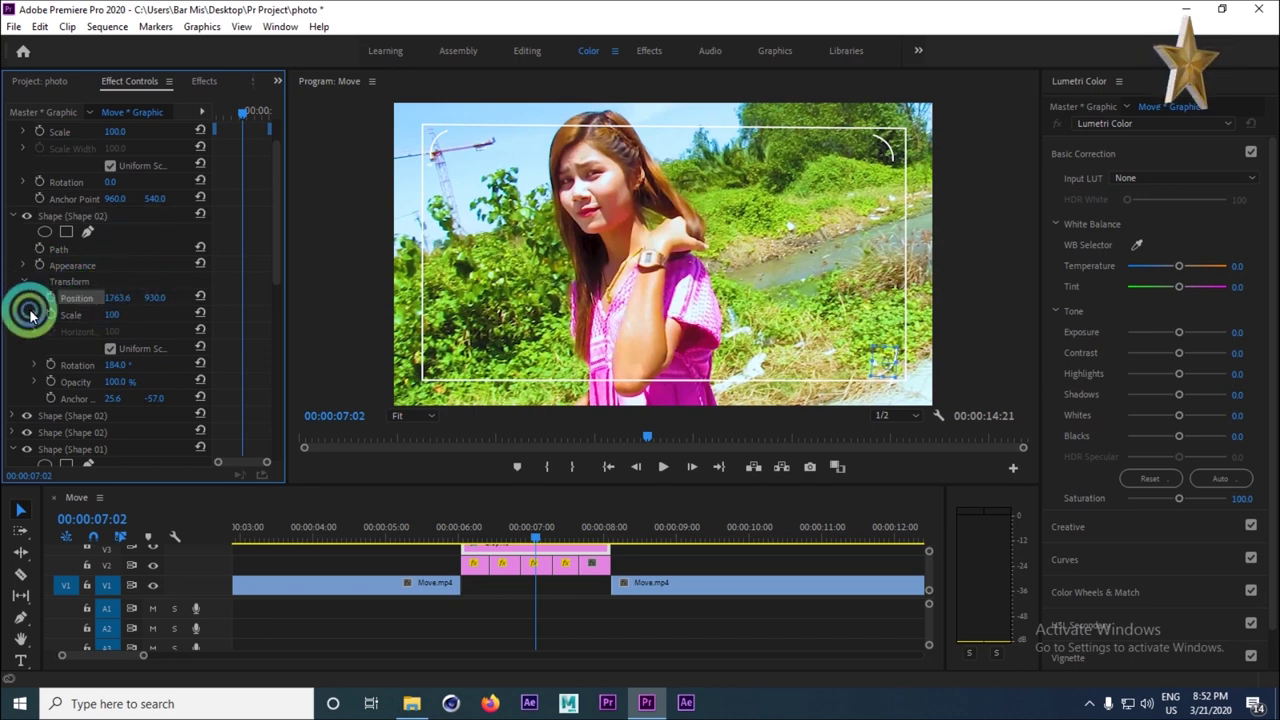
Paste a fourth corner curve and place it in the frame's bottom-left corner at position 164.6, 930.0 with rotation 291°.
click(16, 216)
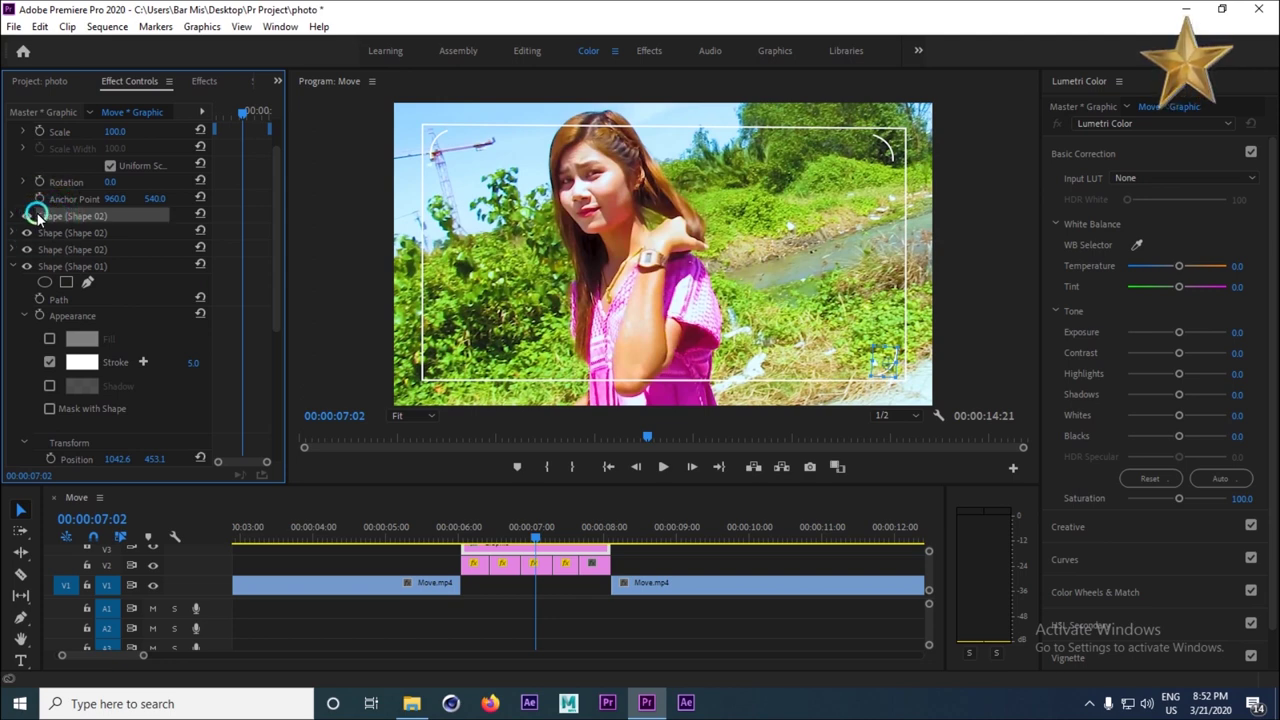
key(ctrl+v)
click(12, 216)
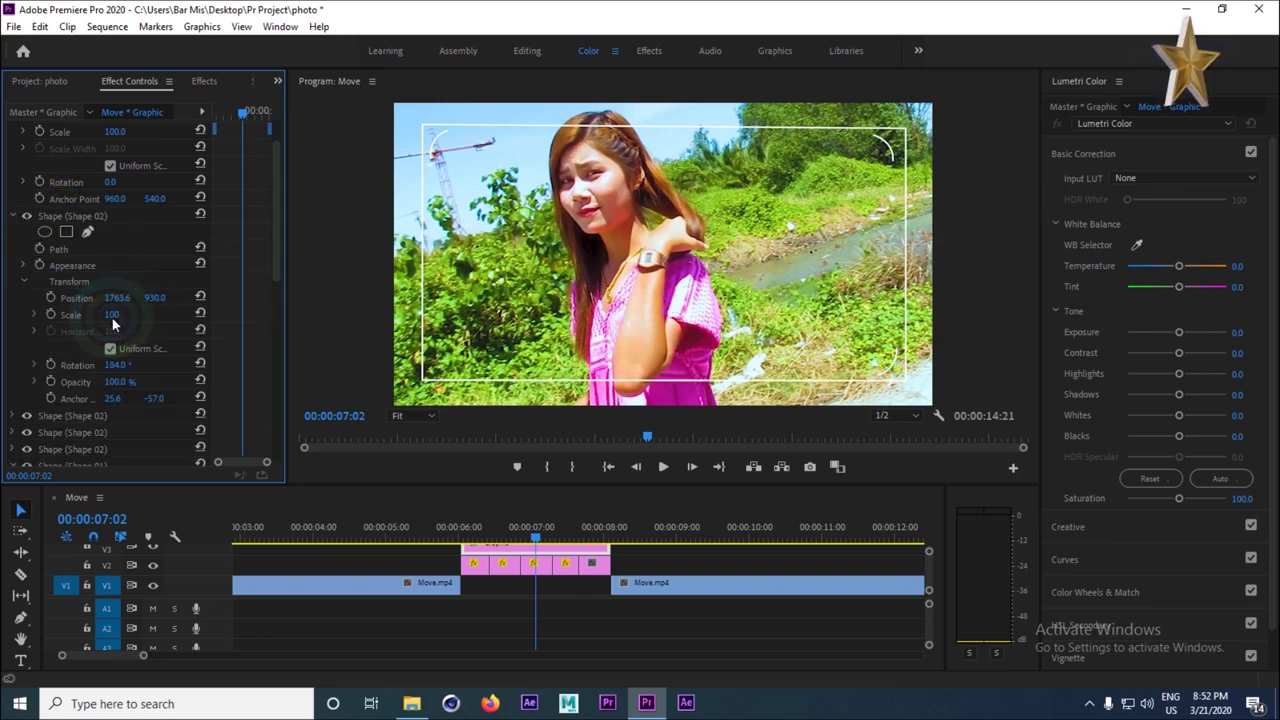
drag(117, 305, 30, 296)
drag(117, 364, 206, 363)
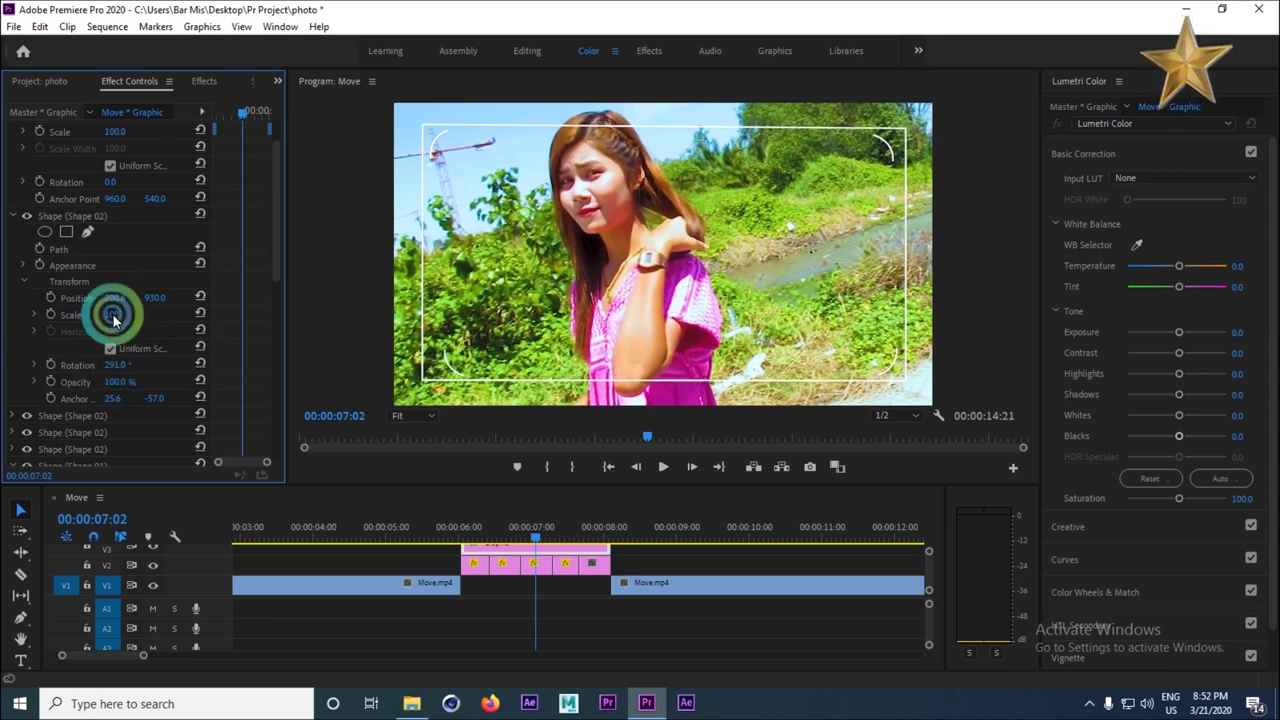
drag(105, 300, 84, 303)
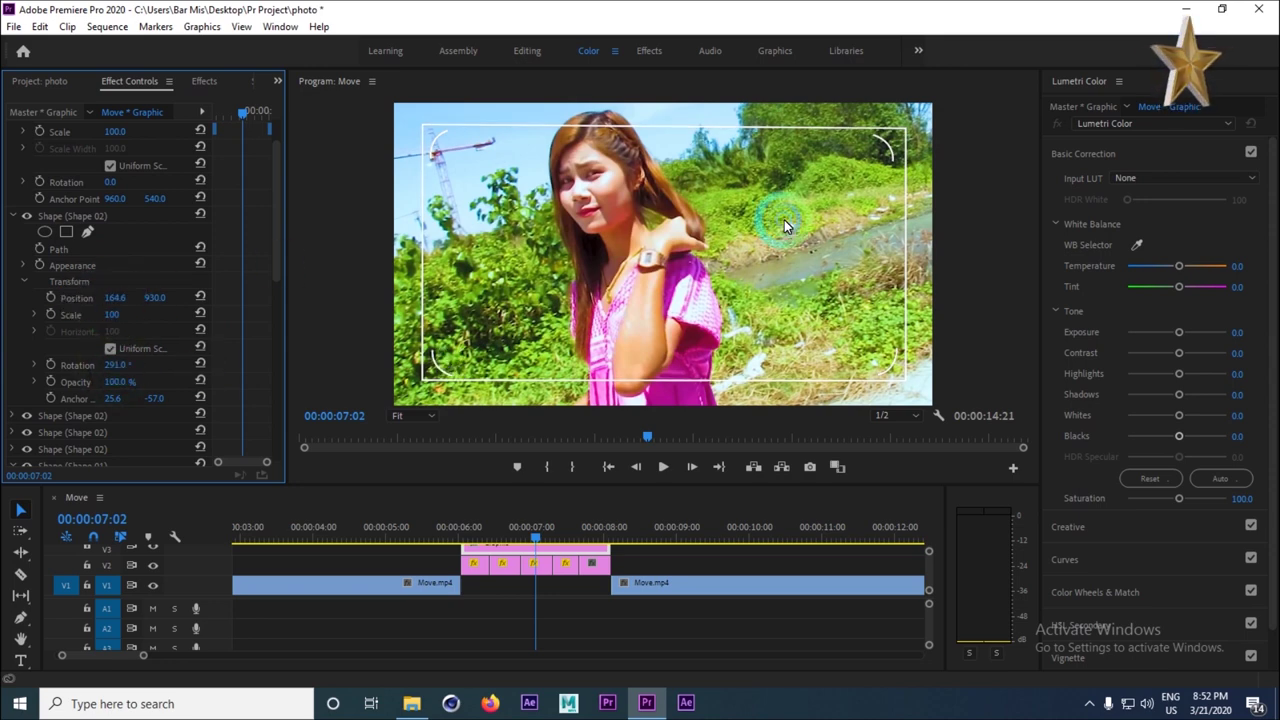
Play the sequence from 00:00:05:22 through the stills to check the viewfinder frame with its four corner curves.
click(442, 528)
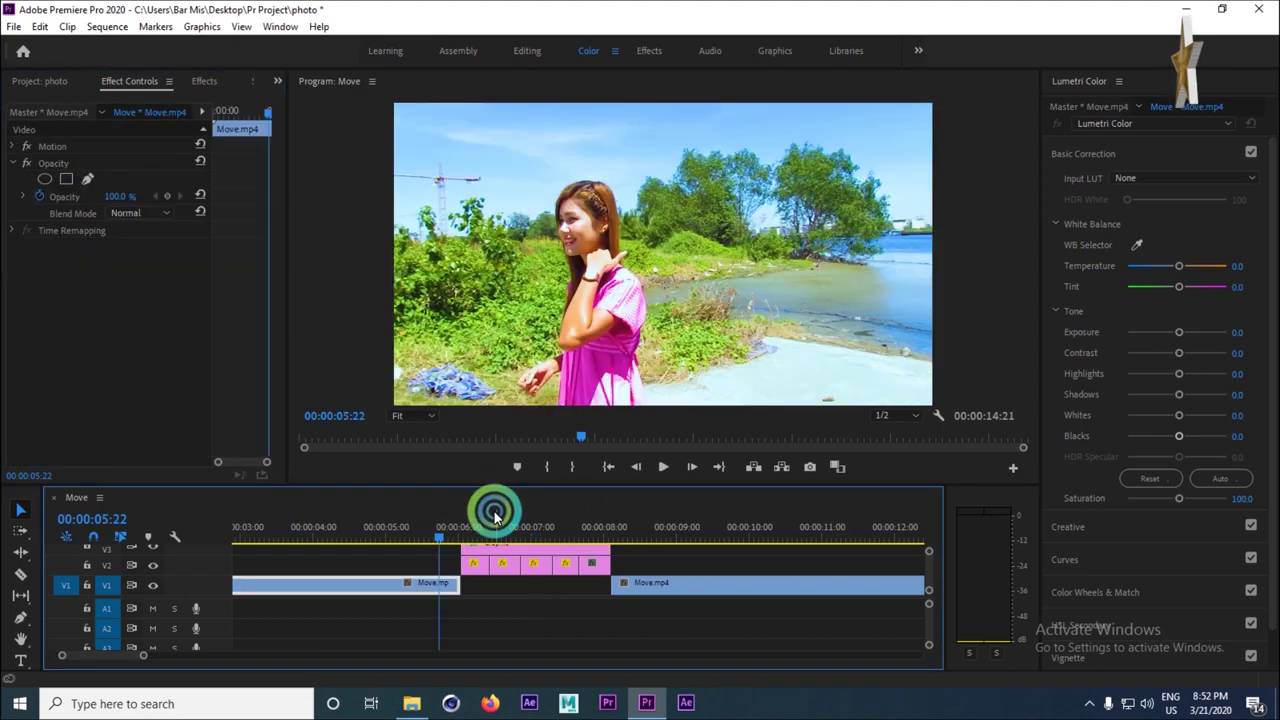
click(657, 466)
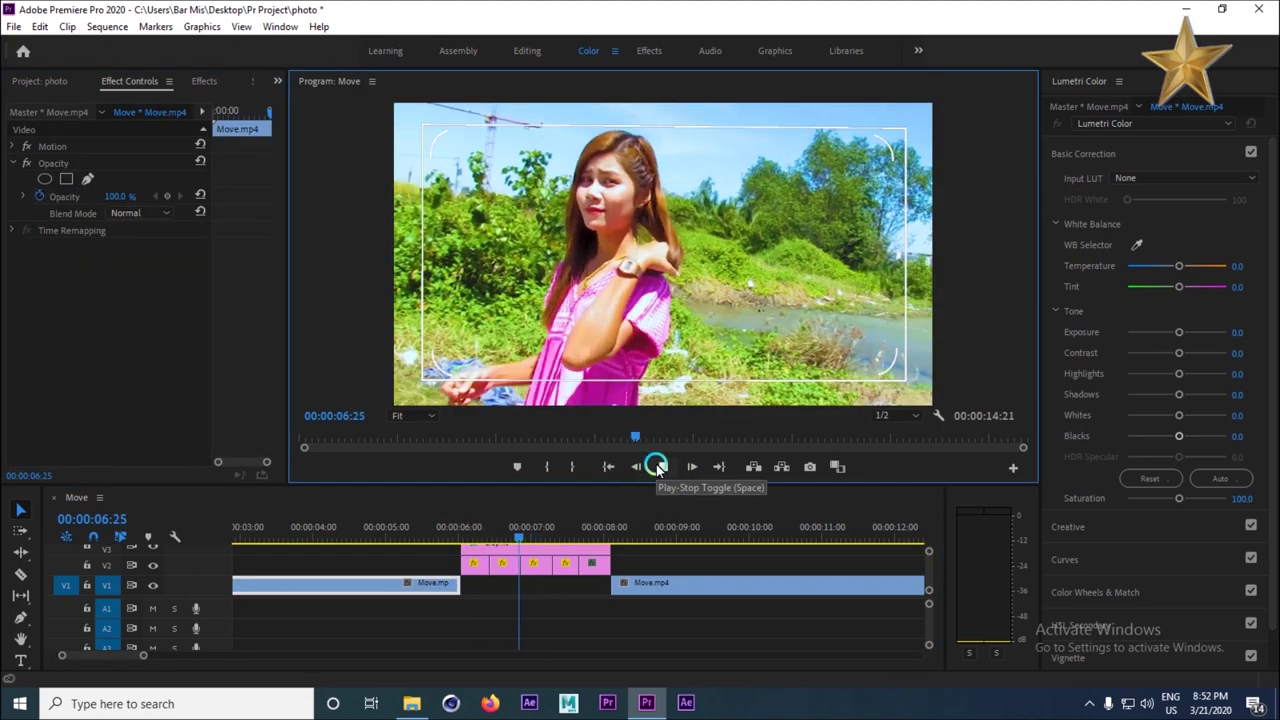
click(658, 467)
click(495, 527)
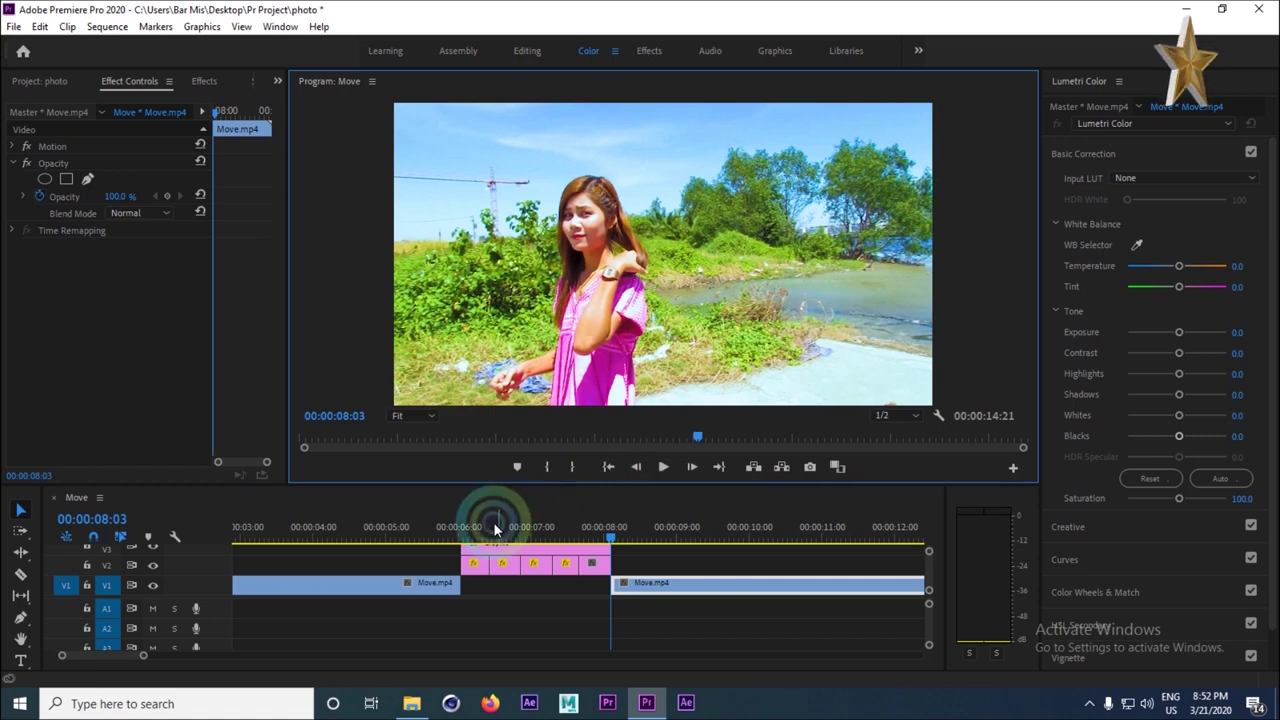
click(849, 166)
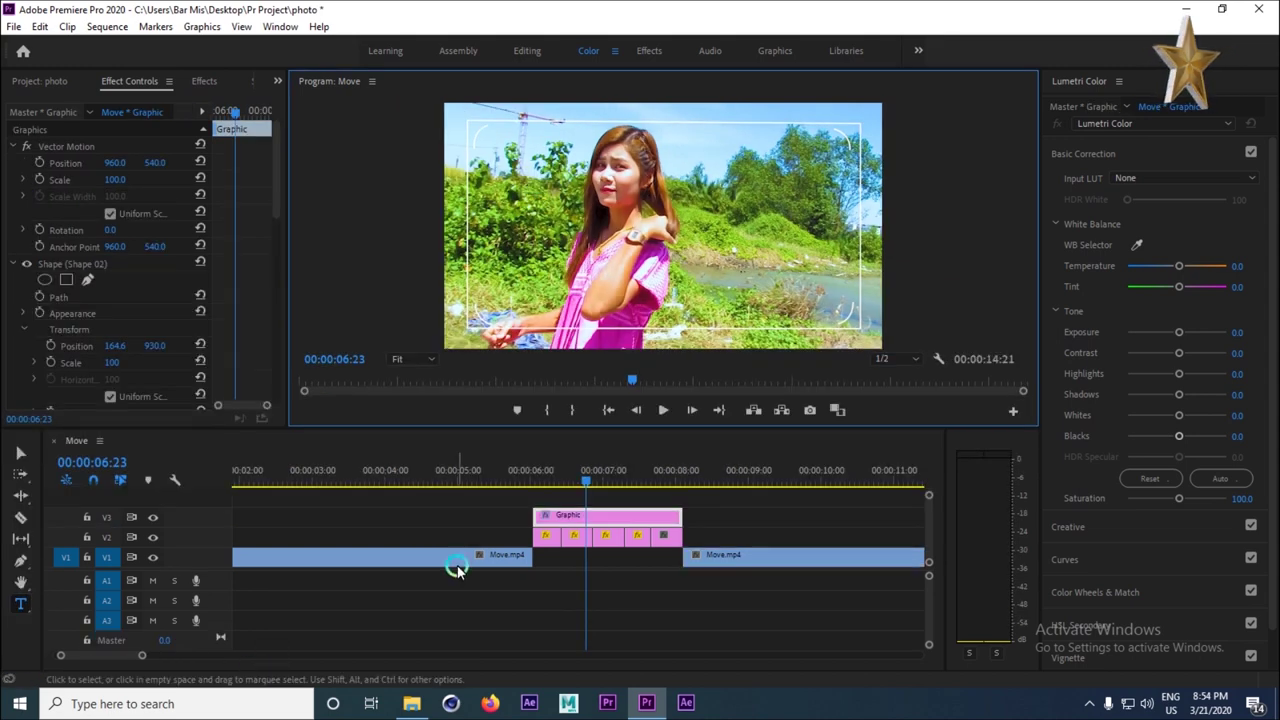
Create the text "HD photo" at 00:00:15:25, in the empty area after the last clip.
click(183, 640)
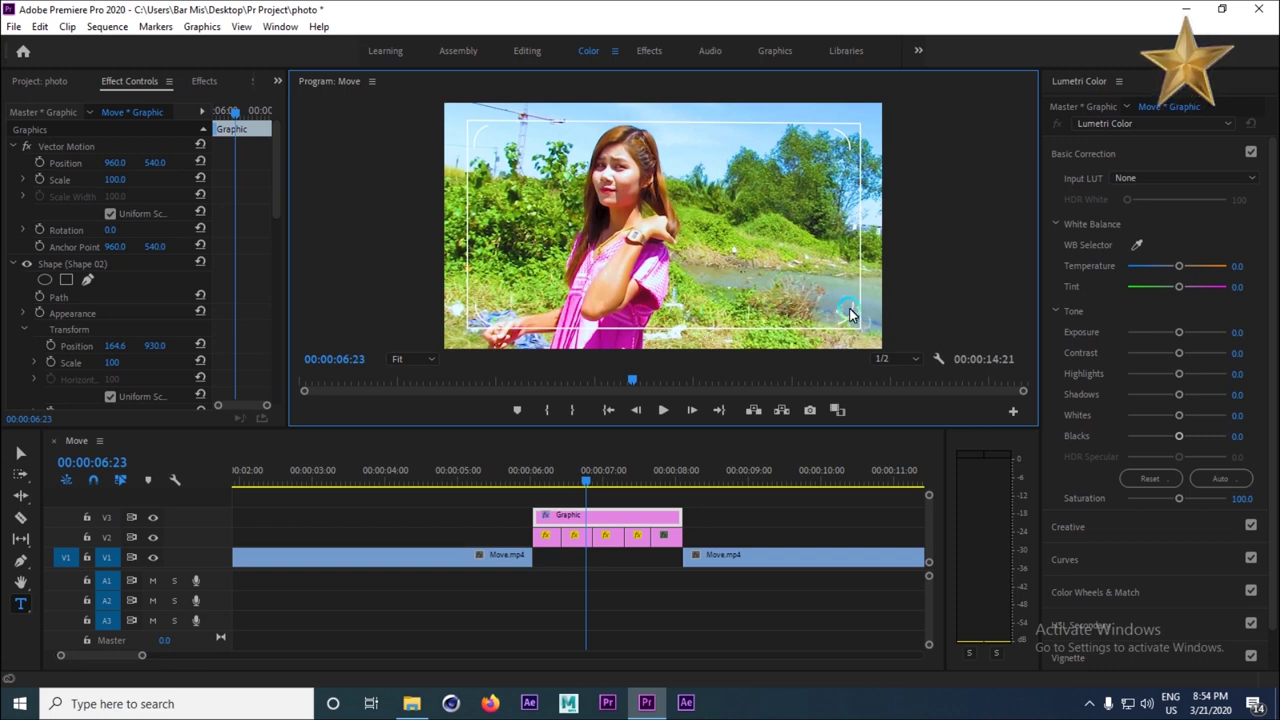
drag(141, 656, 290, 680)
click(502, 477)
click(557, 238)
click(537, 252)
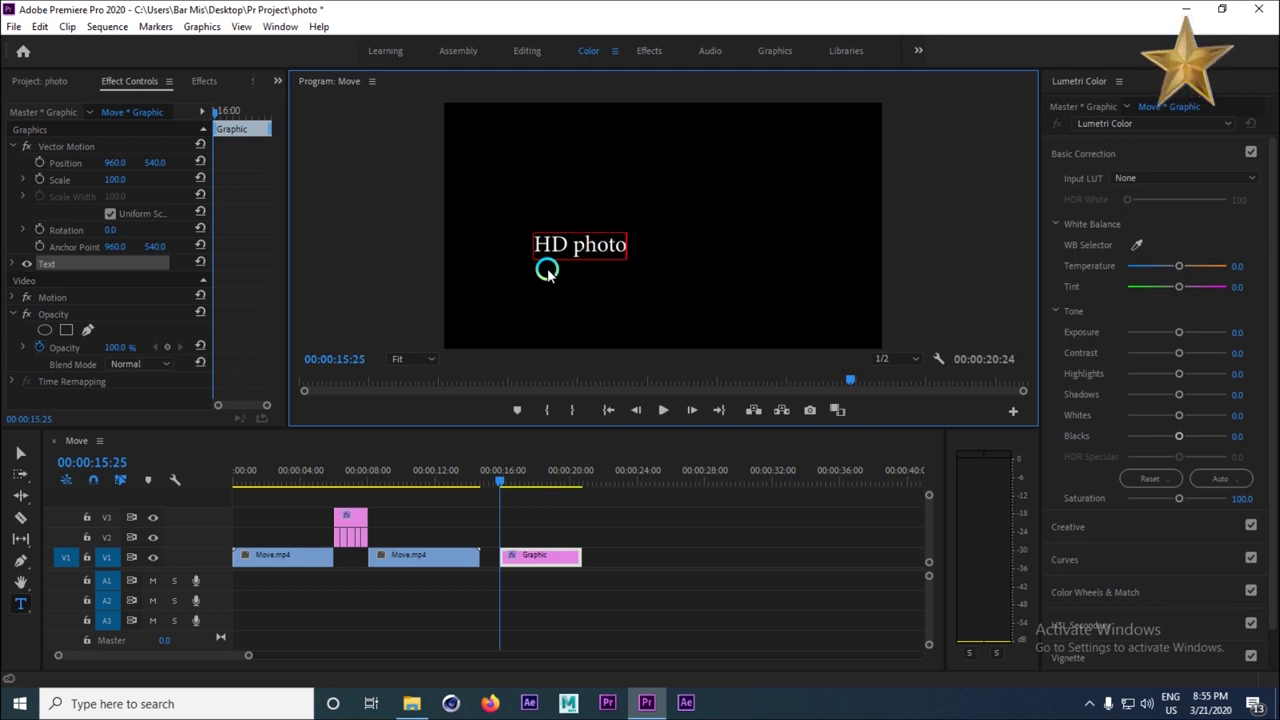
Move the HD photo text clip onto V4 above the start of the Graphic clip and shorten it.
click(18, 459)
drag(532, 552, 356, 495)
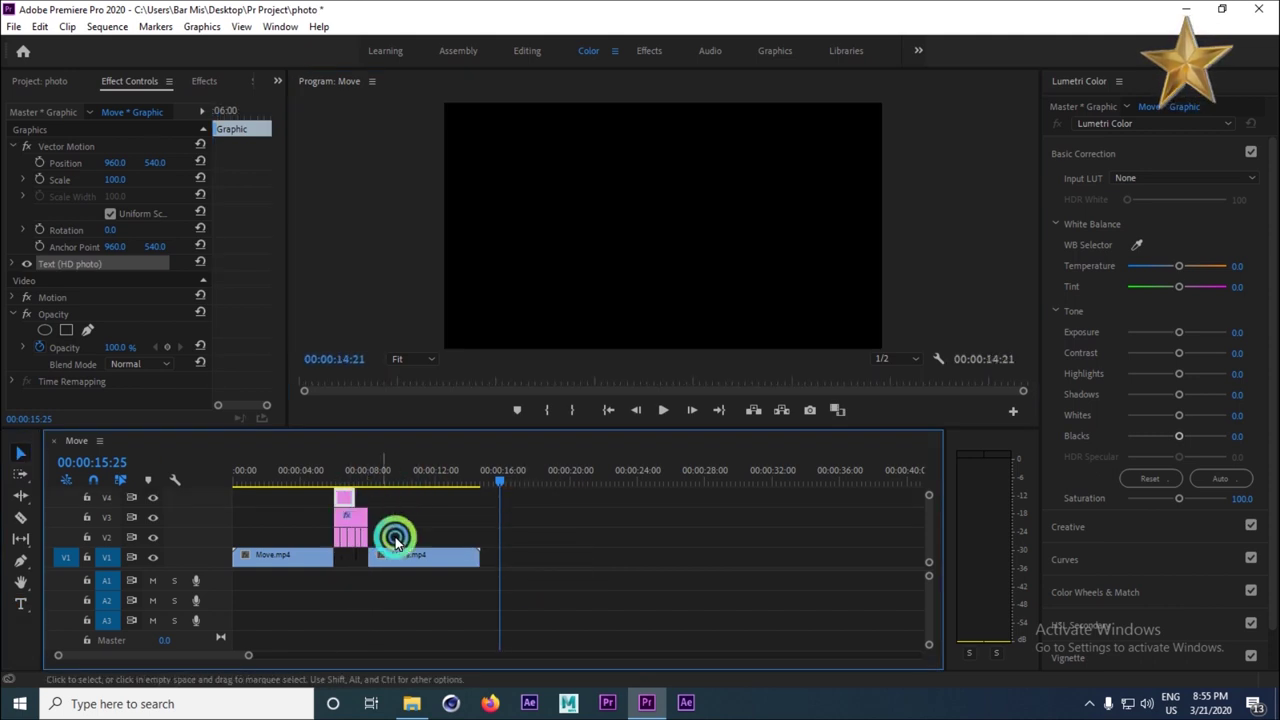
drag(245, 655, 177, 652)
click(258, 471)
drag(120, 656, 146, 656)
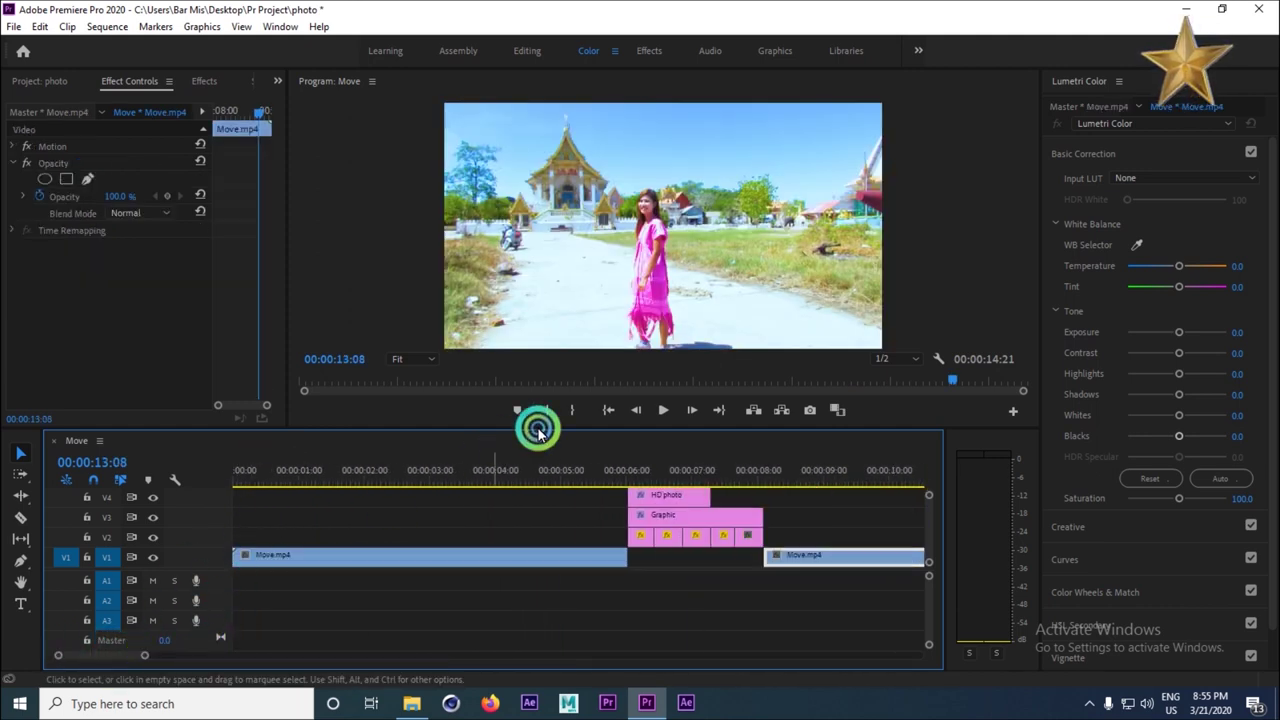
Move the HD photo text to the lower-left corner of the viewfinder frame at 00:00:06:15.
click(657, 466)
mouse_move(147, 660)
mouse_down()
mouse_move(120, 654)
mouse_move(140, 655)
mouse_up()
click(572, 418)
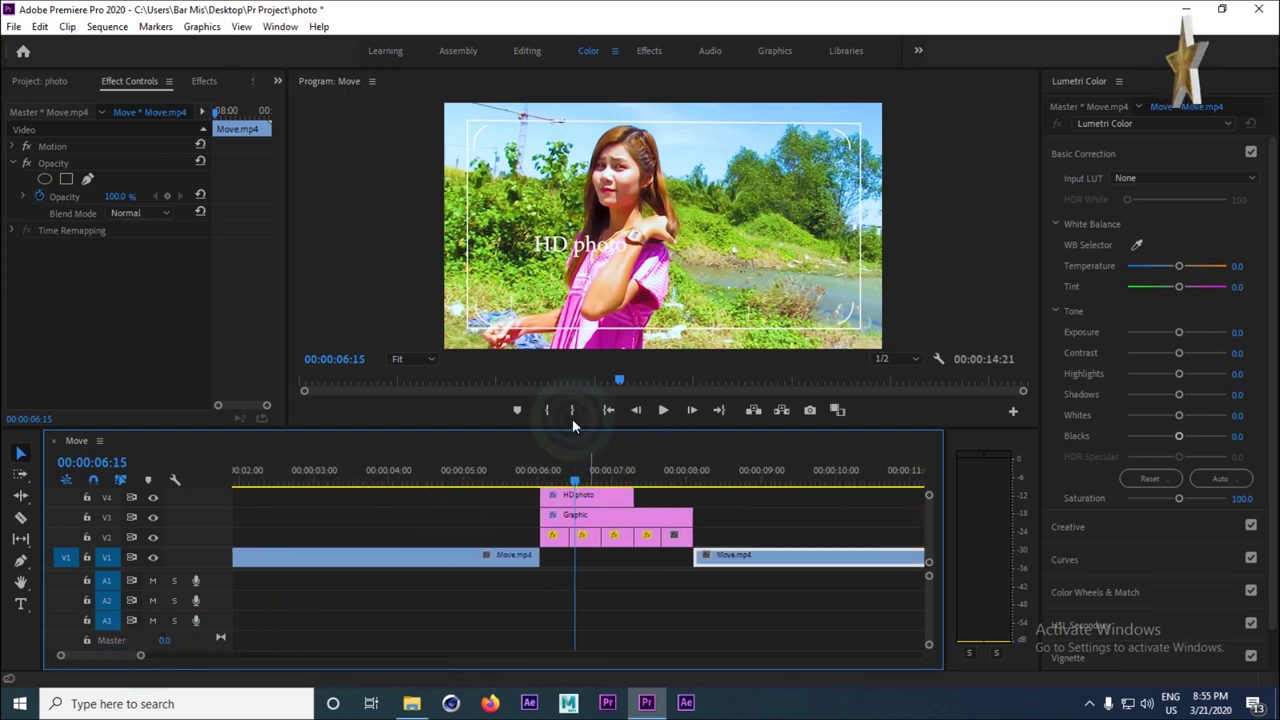
drag(600, 250, 541, 312)
click(548, 306)
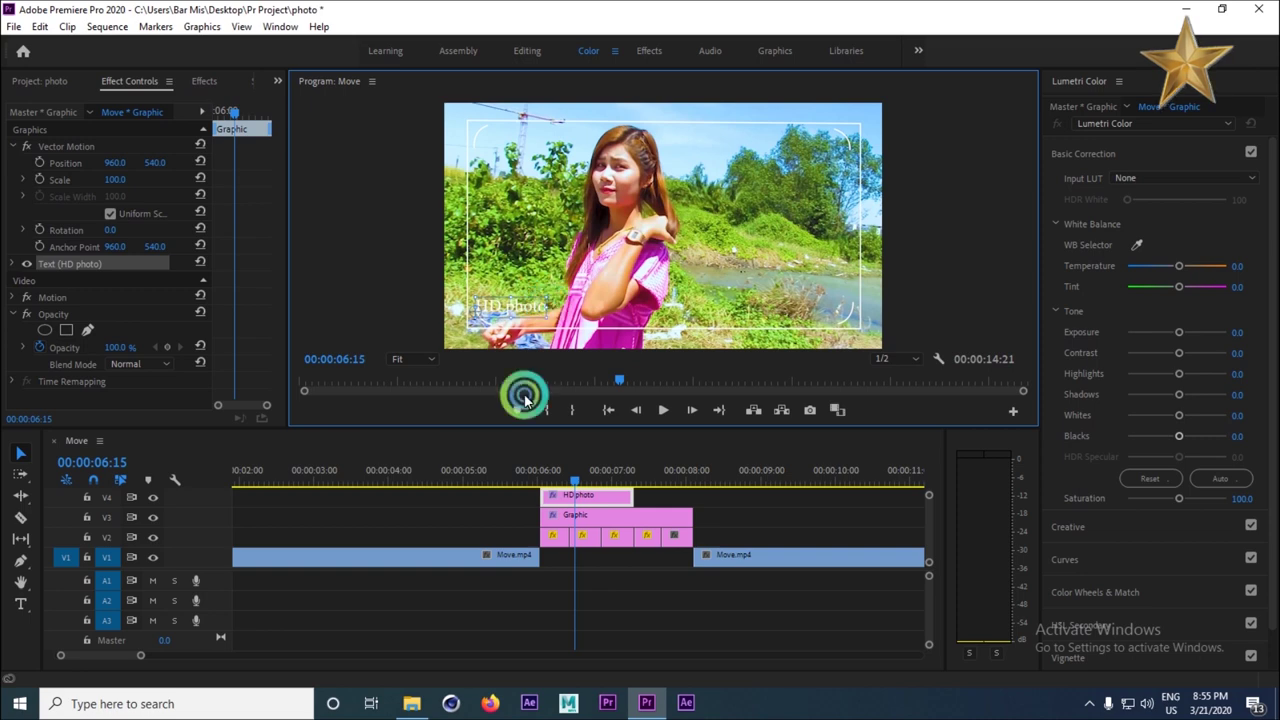
Add "[001]" to the HD photo text, spaced out to the lower-right part of the viewfinder frame.
click(560, 498)
click(488, 342)
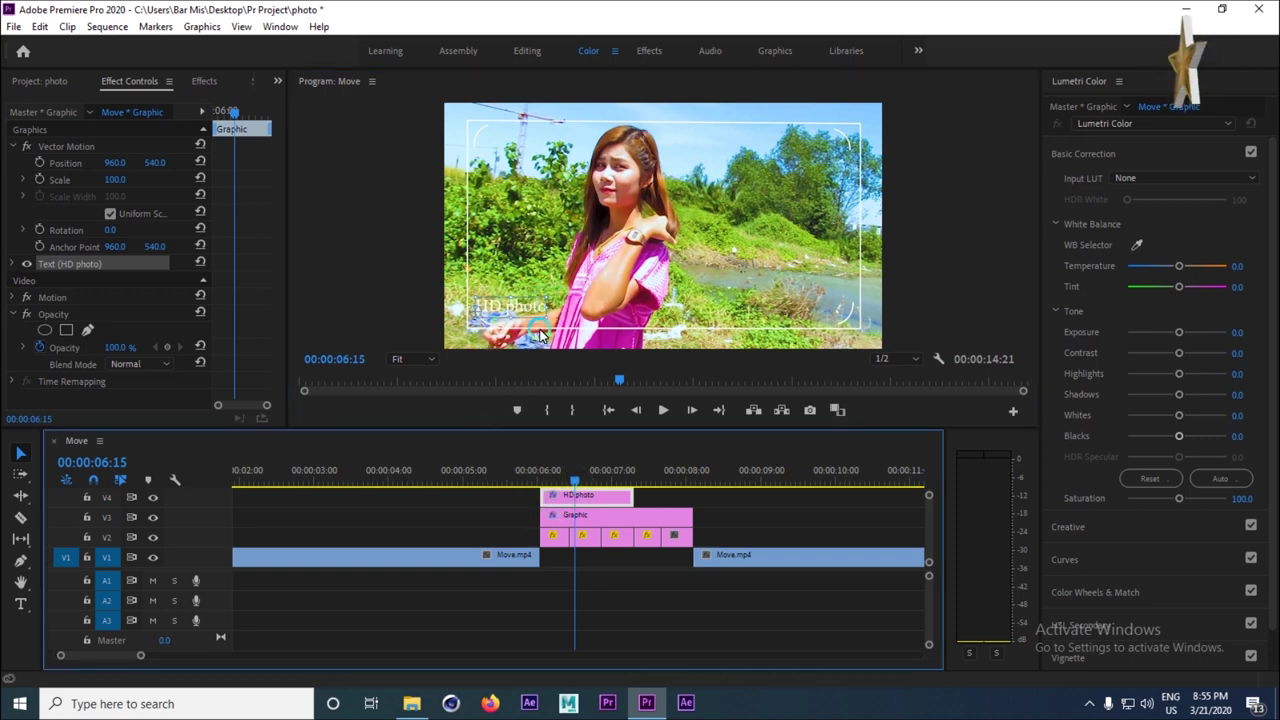
click(17, 603)
click(545, 312)
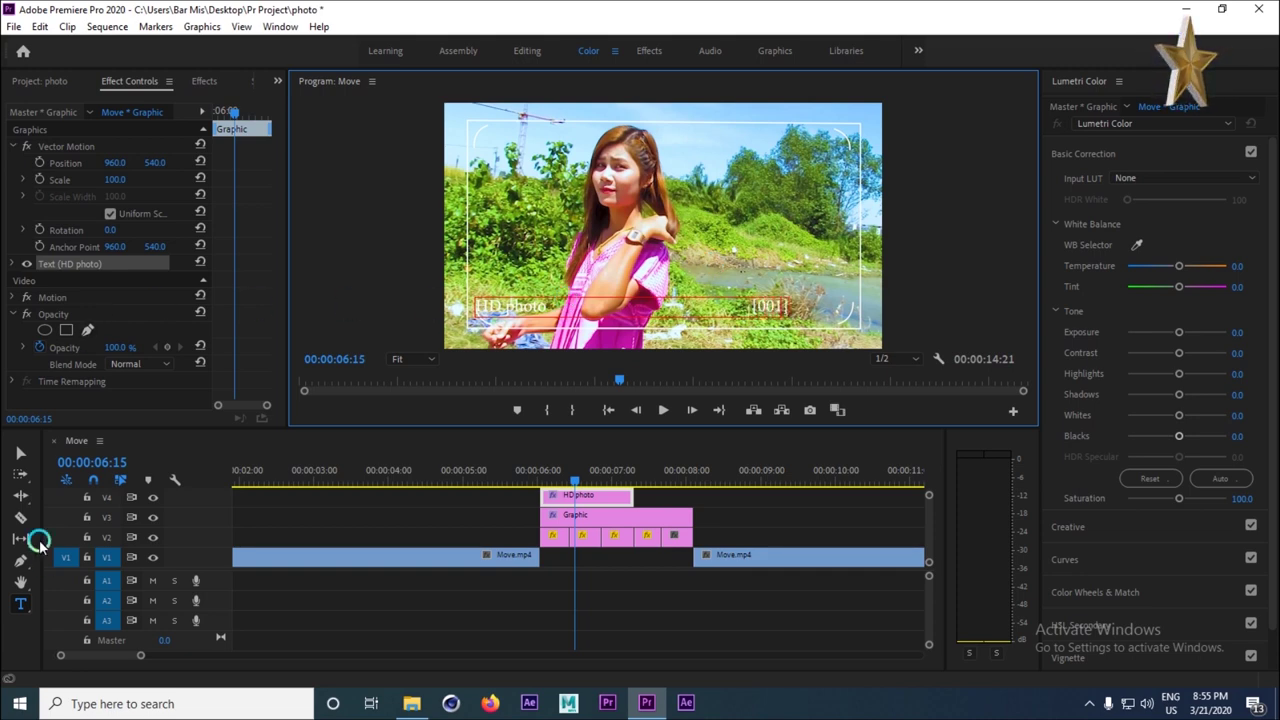
Trim the HD photo clip to the first still's length and duplicate it along V4 so five text clips cover the five stills.
click(25, 452)
drag(631, 496, 704, 500)
click(610, 500)
drag(586, 503, 641, 500)
key(ctrl+z)
key(ctrl+z)
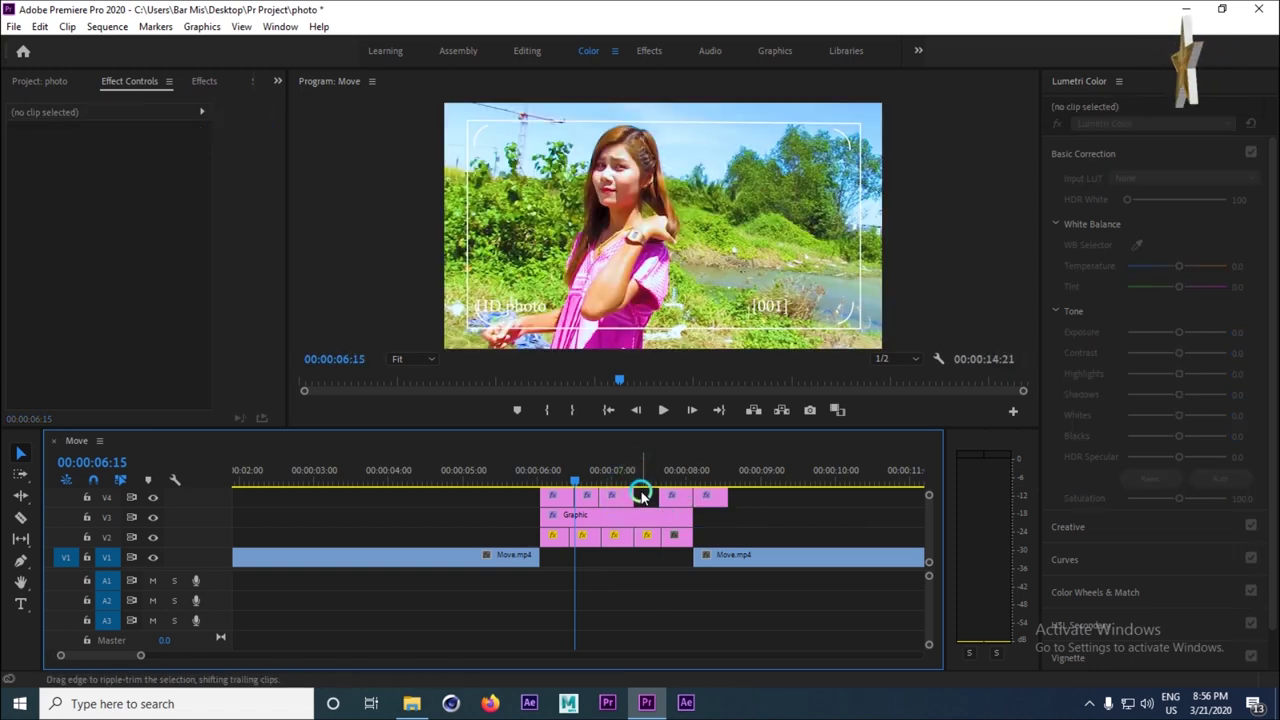
drag(626, 505, 676, 497)
Change the number in the second HD photo text clip on V4 to [002].
click(582, 468)
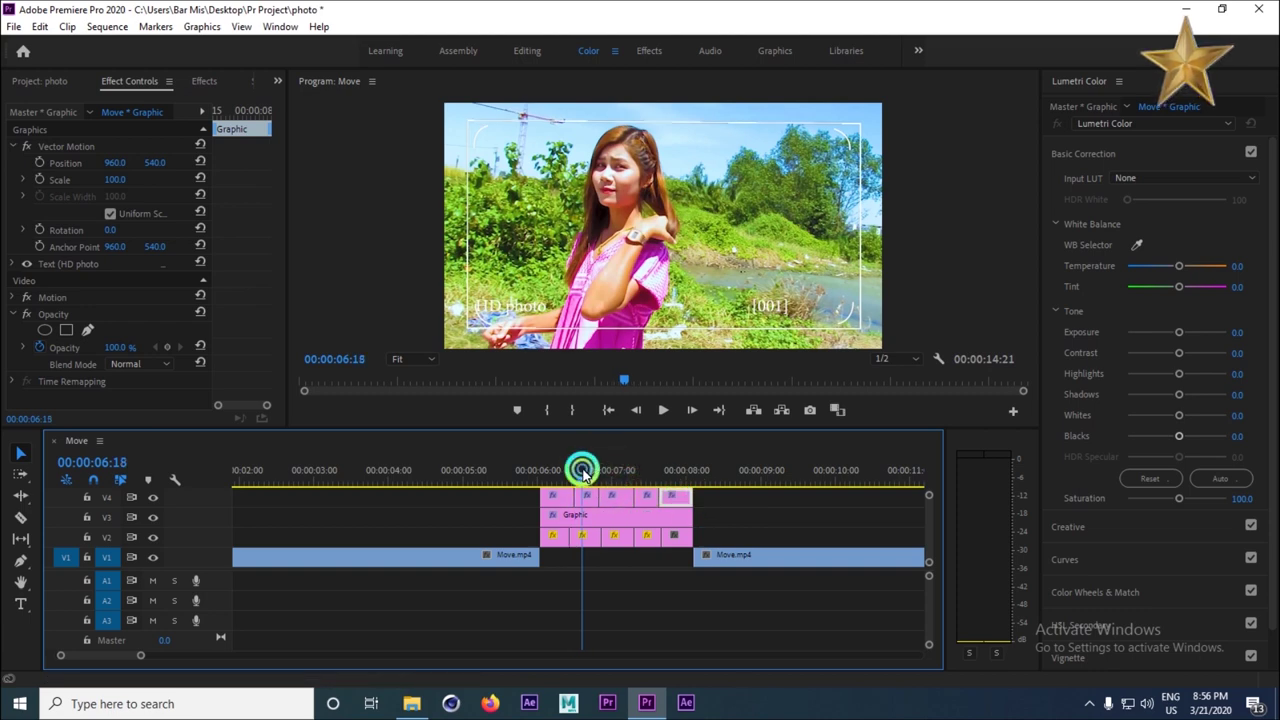
click(592, 496)
click(772, 316)
click(14, 582)
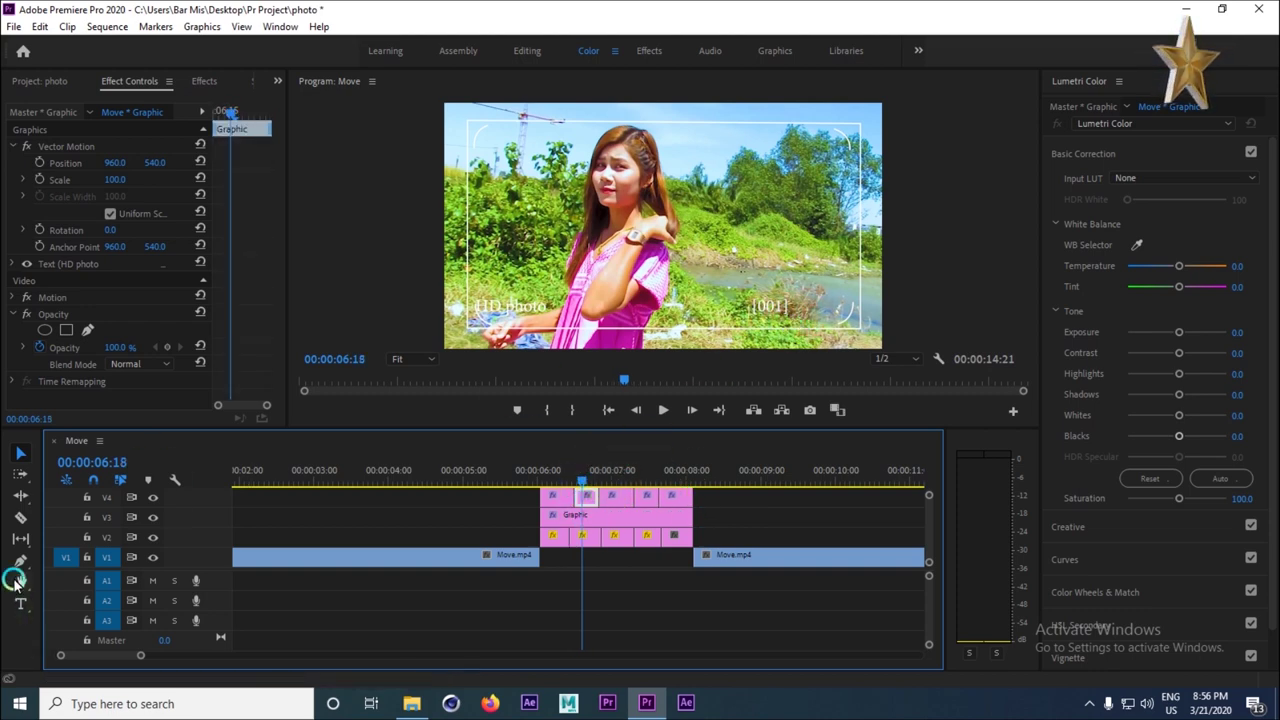
click(20, 600)
click(780, 305)
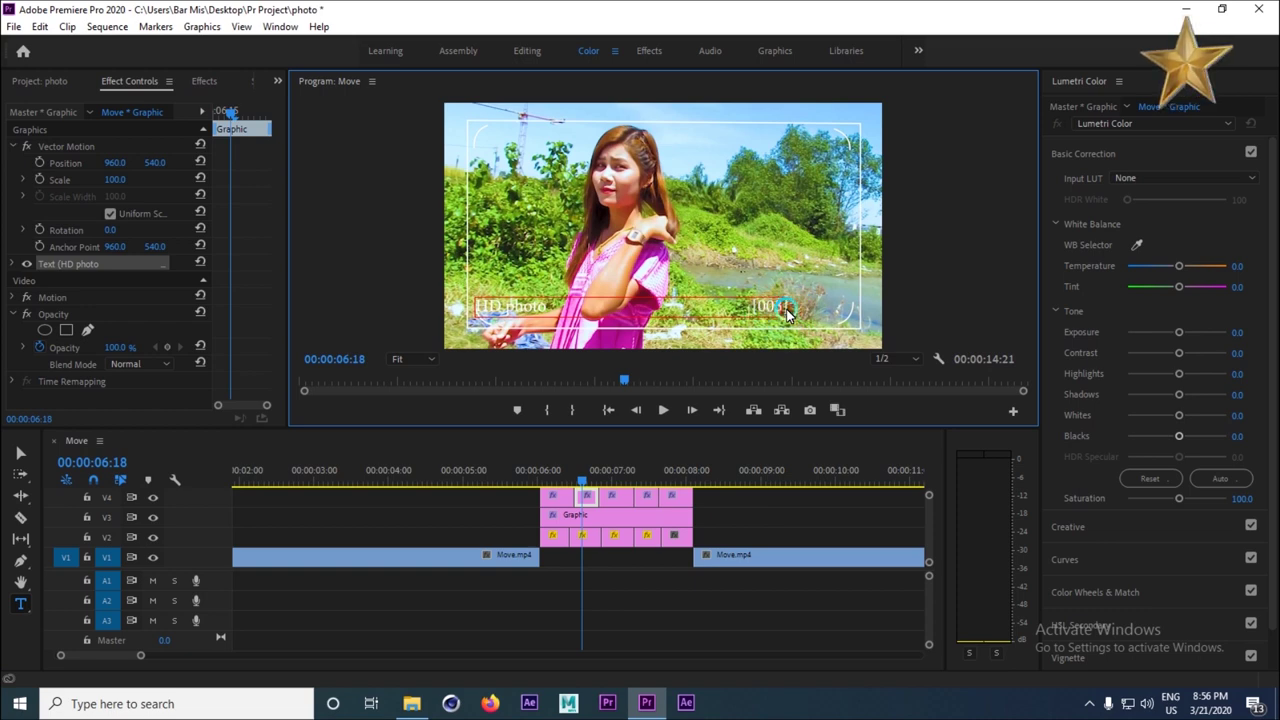
click(609, 501)
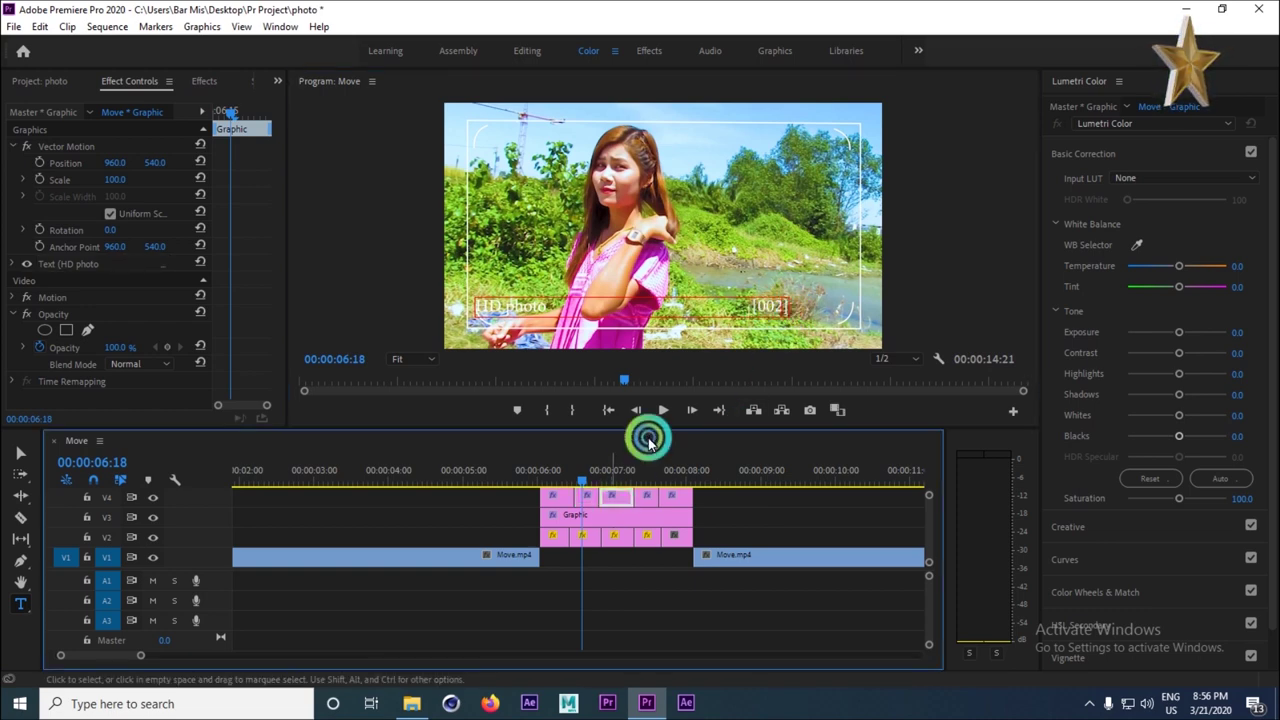
click(780, 311)
click(760, 314)
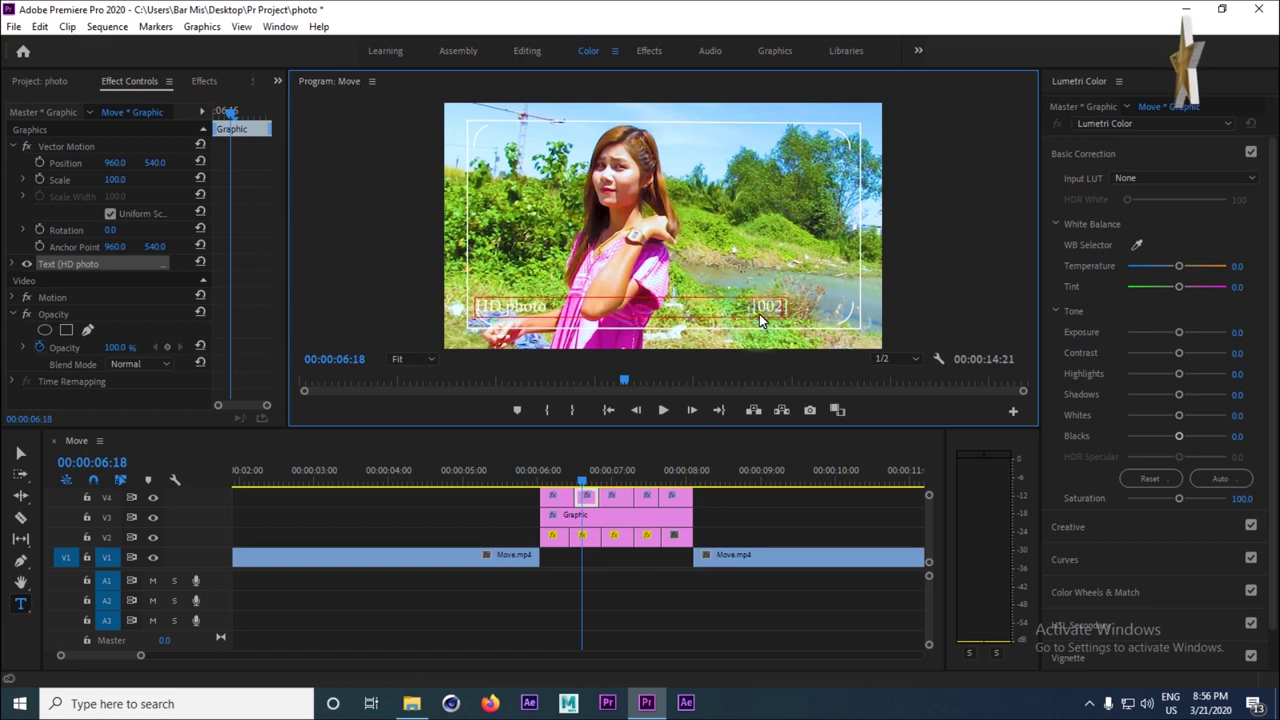
click(612, 497)
click(682, 342)
click(616, 497)
click(787, 307)
click(788, 308)
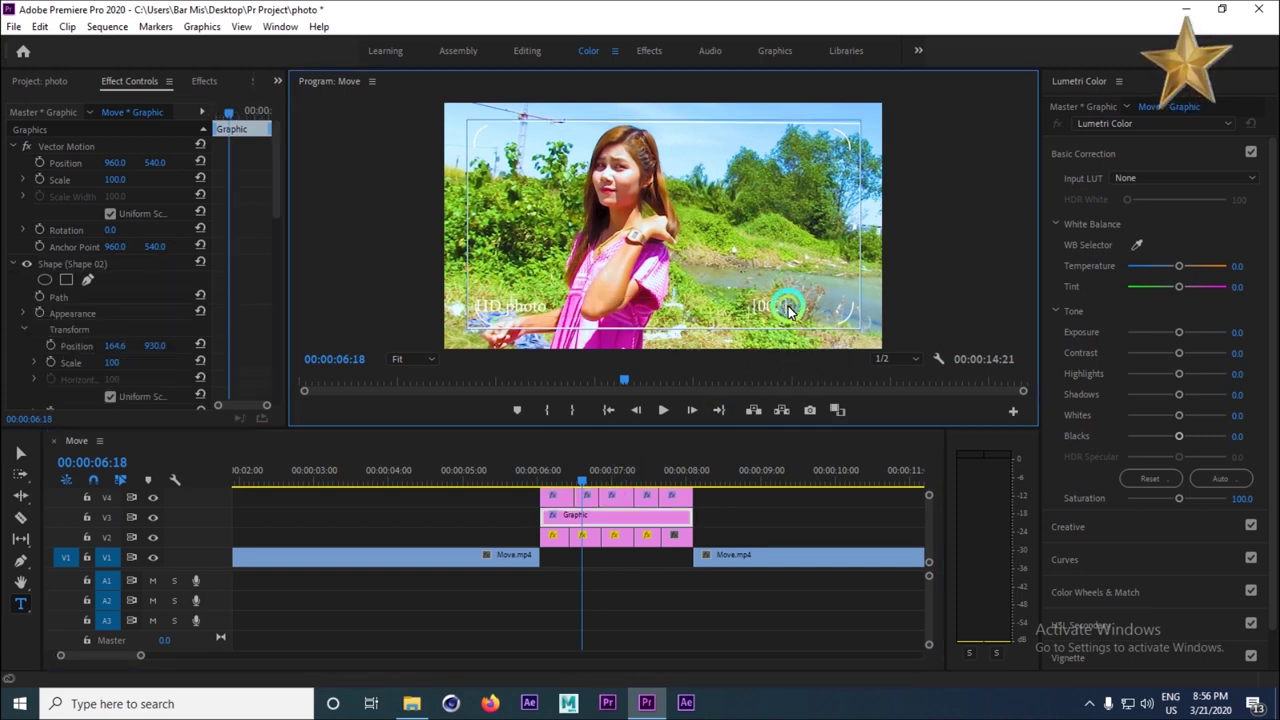
click(789, 309)
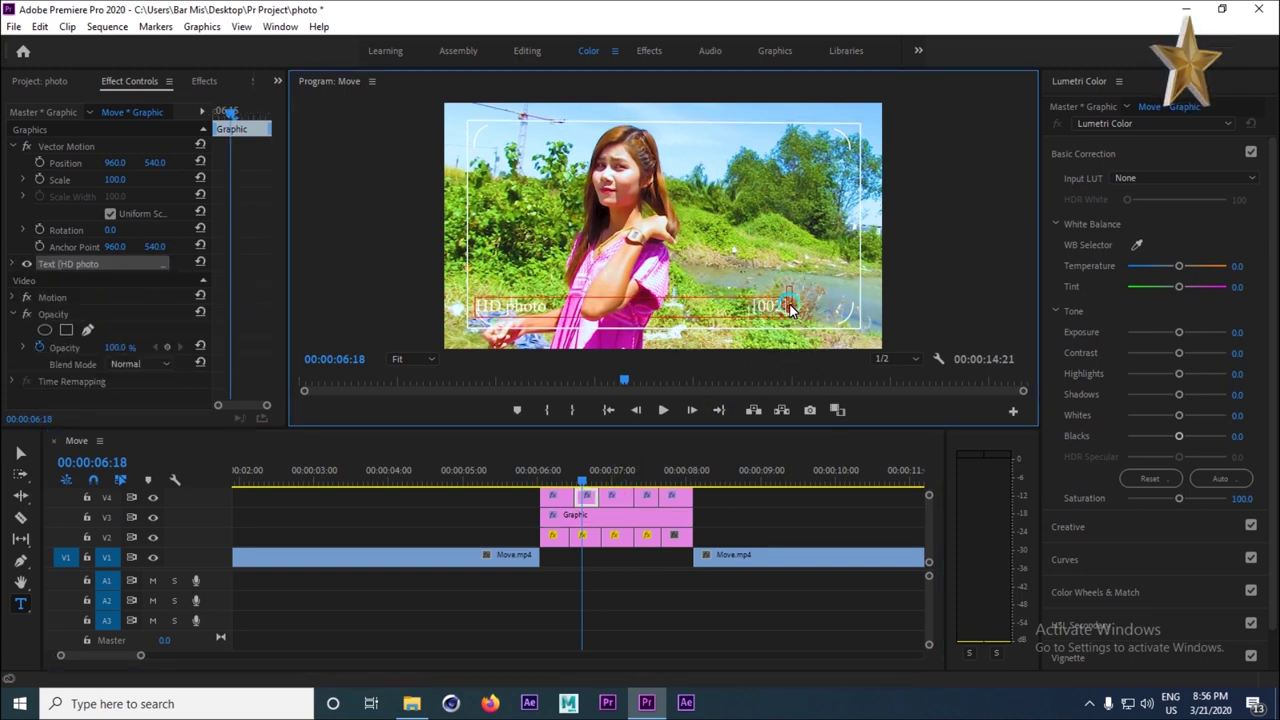
click(604, 505)
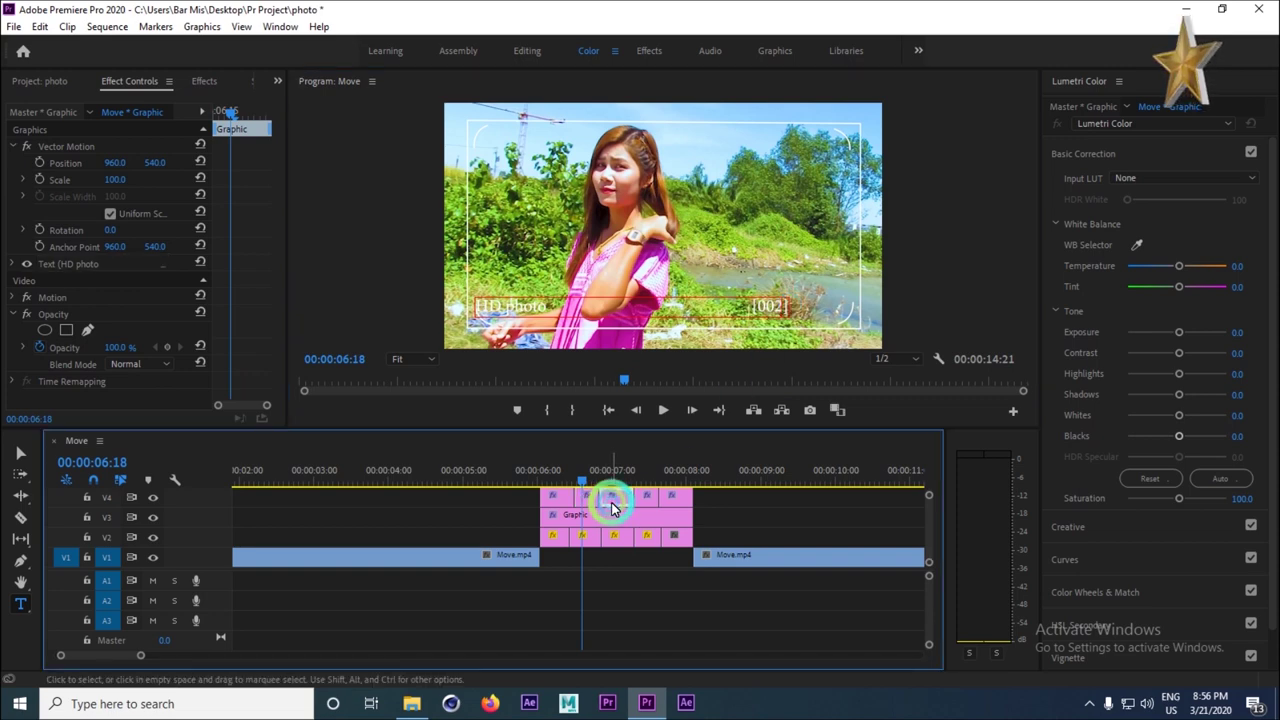
click(770, 313)
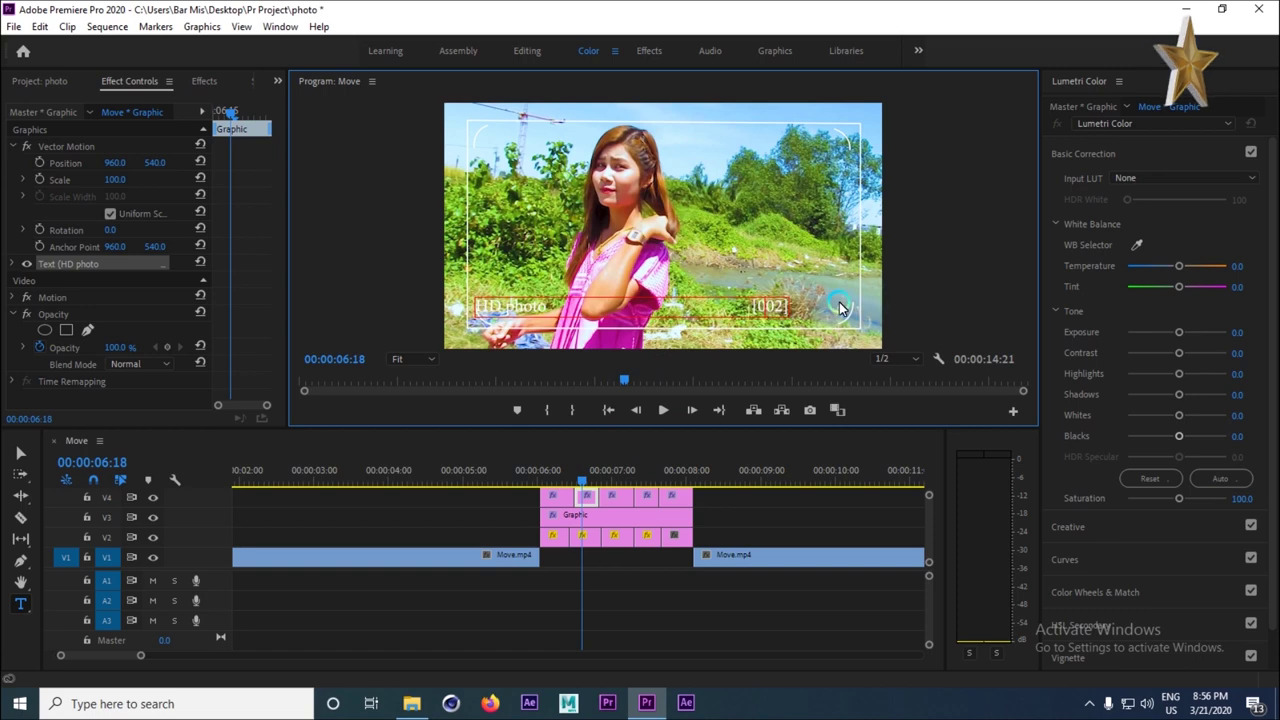
click(647, 499)
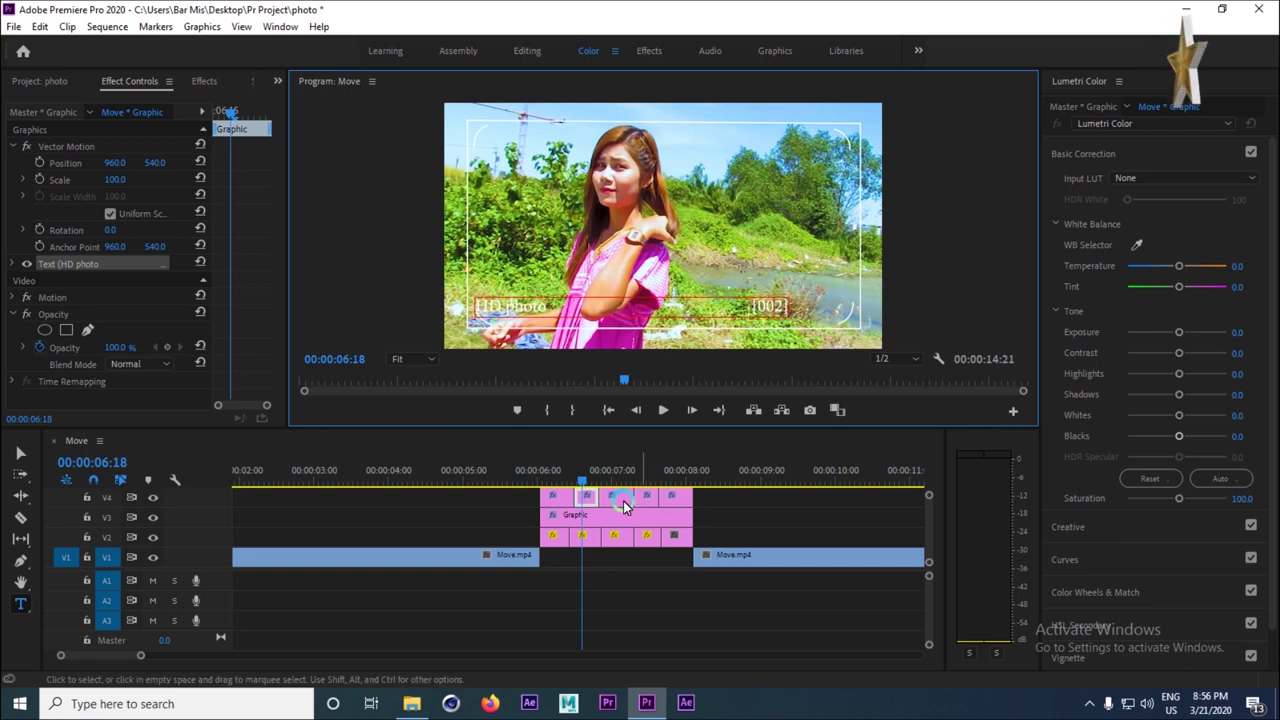
click(620, 497)
click(585, 500)
click(778, 308)
click(793, 310)
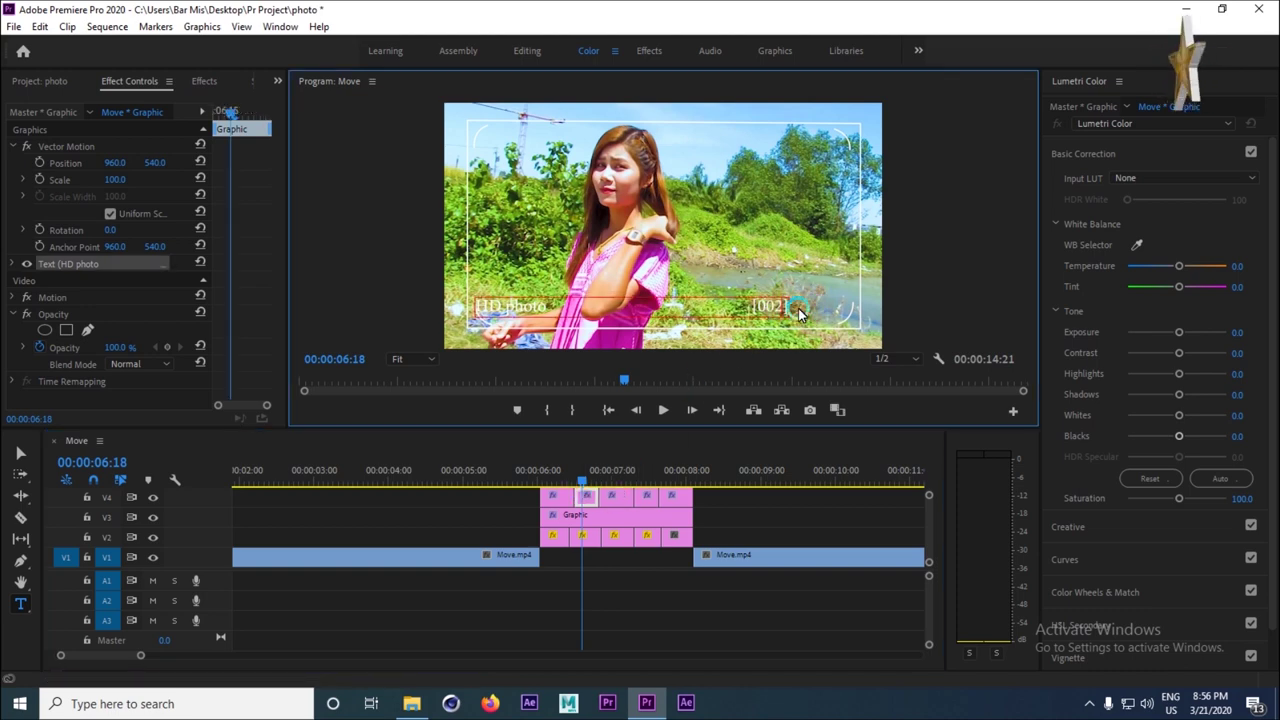
Move the third text clip clear of the stills to change its number to [003], and return it between the second and fourth clips.
click(618, 498)
drag(618, 498, 740, 494)
click(786, 306)
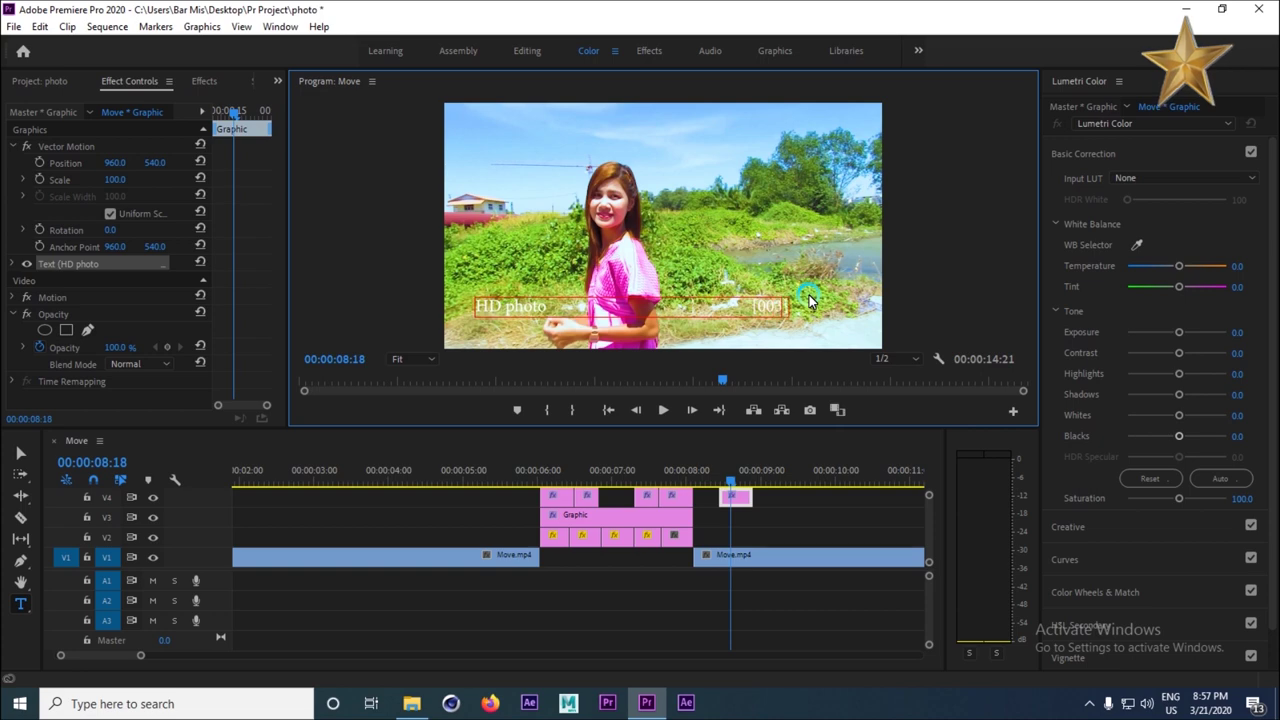
drag(737, 495, 625, 496)
Change the number in the fourth HD photo text clip to [004] at 00:00:07:15.
click(648, 497)
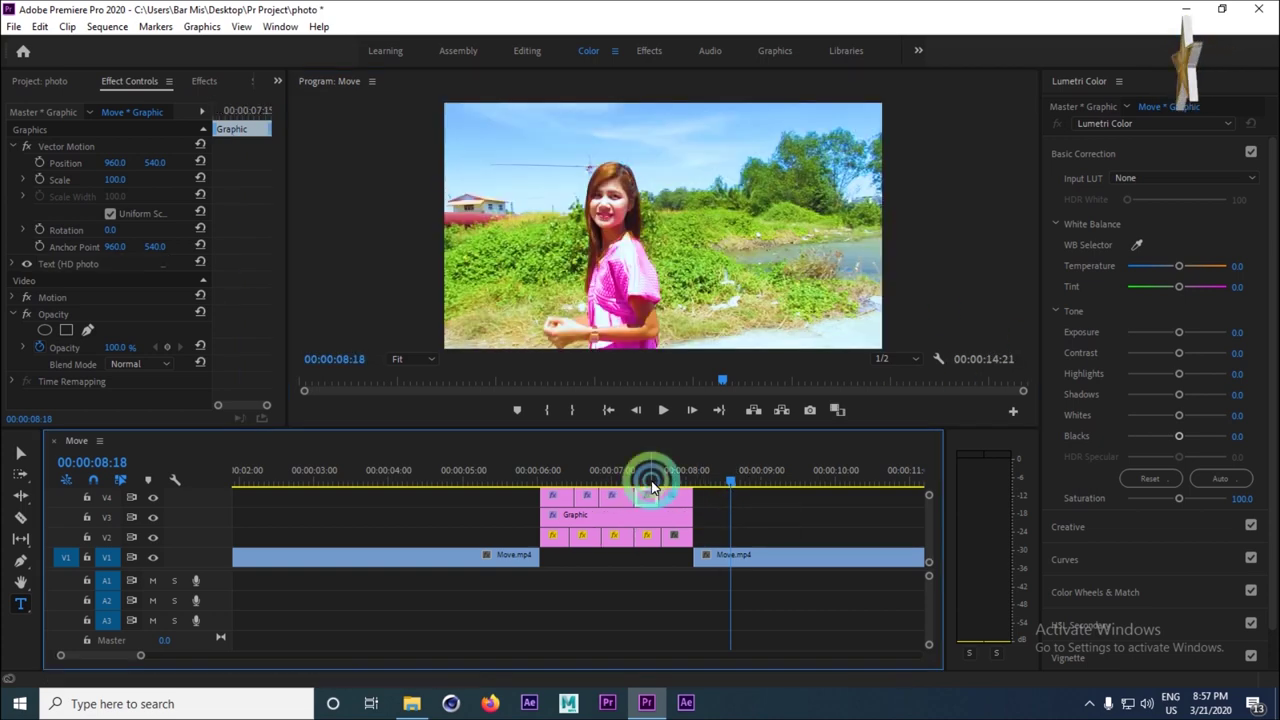
click(648, 484)
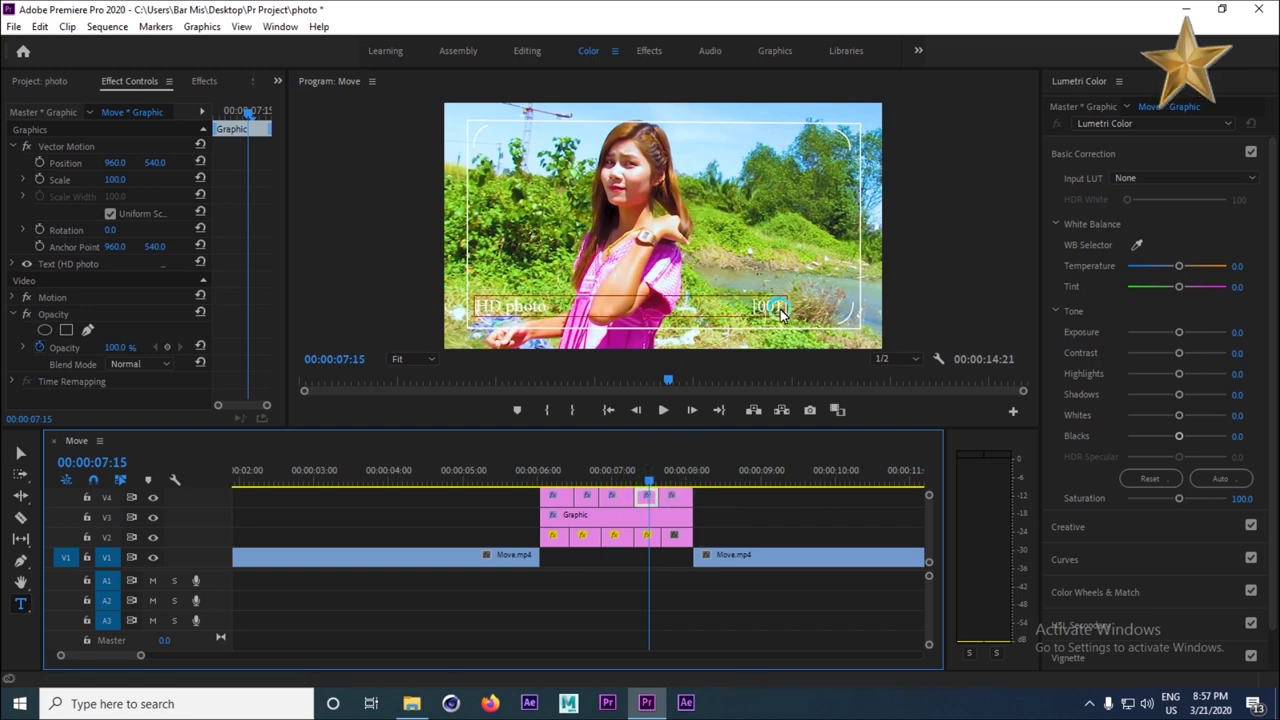
click(816, 314)
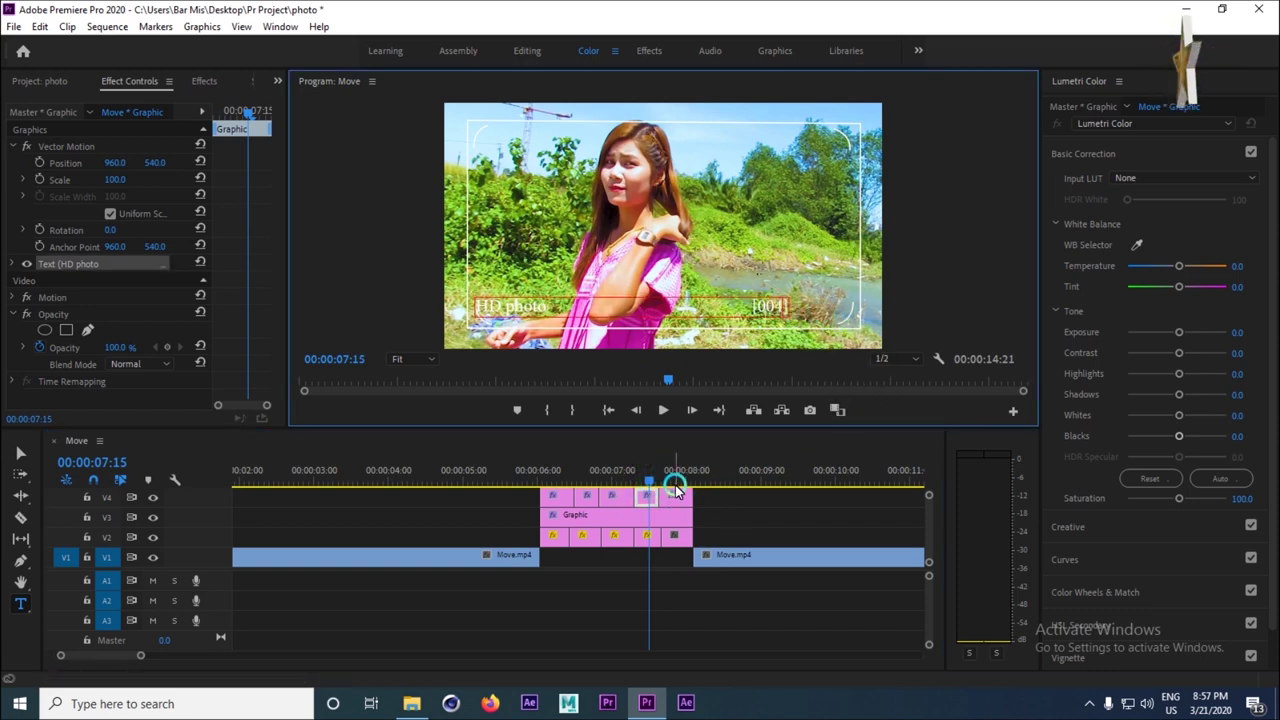
Renumber the fifth HD photo text clip to follow [004] and play the freeze-frame section to check the numbering.
click(675, 482)
click(680, 498)
click(776, 310)
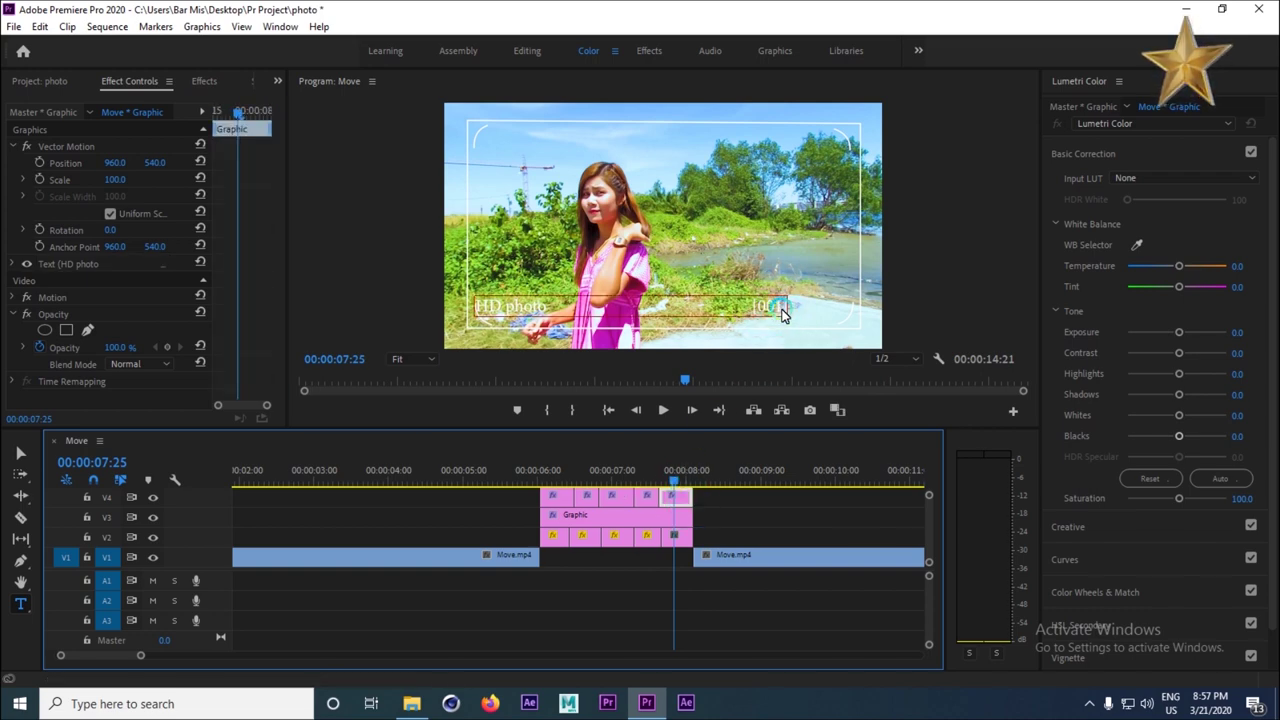
click(786, 312)
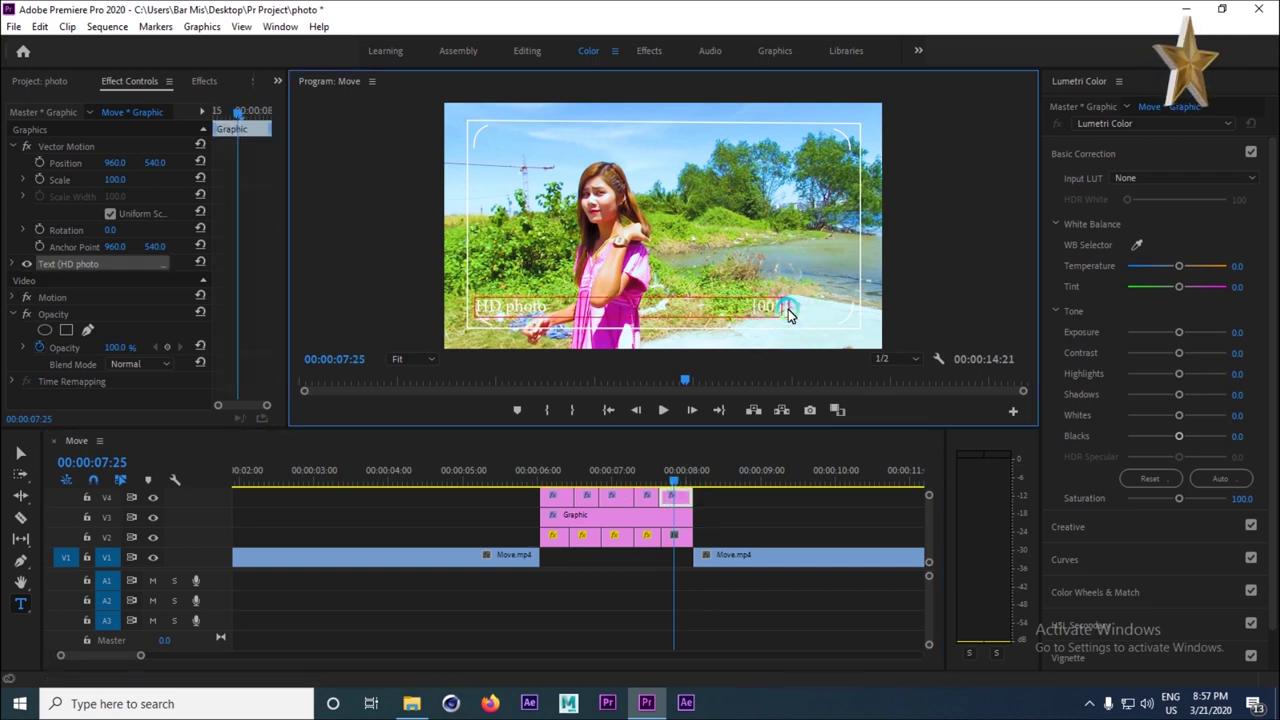
click(523, 478)
click(657, 408)
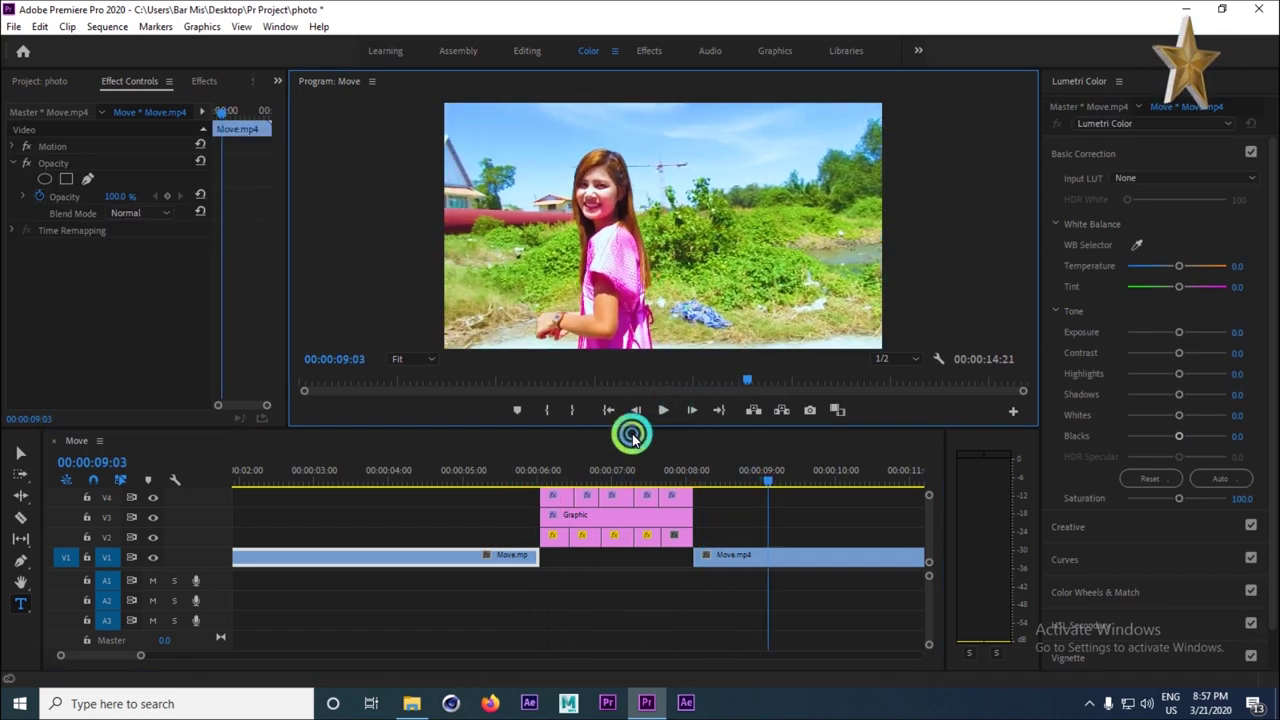
Try to move the HD photo texts higher in the frame with all five V4 clips selected, and undo the move.
click(585, 475)
click(556, 494)
click(499, 318)
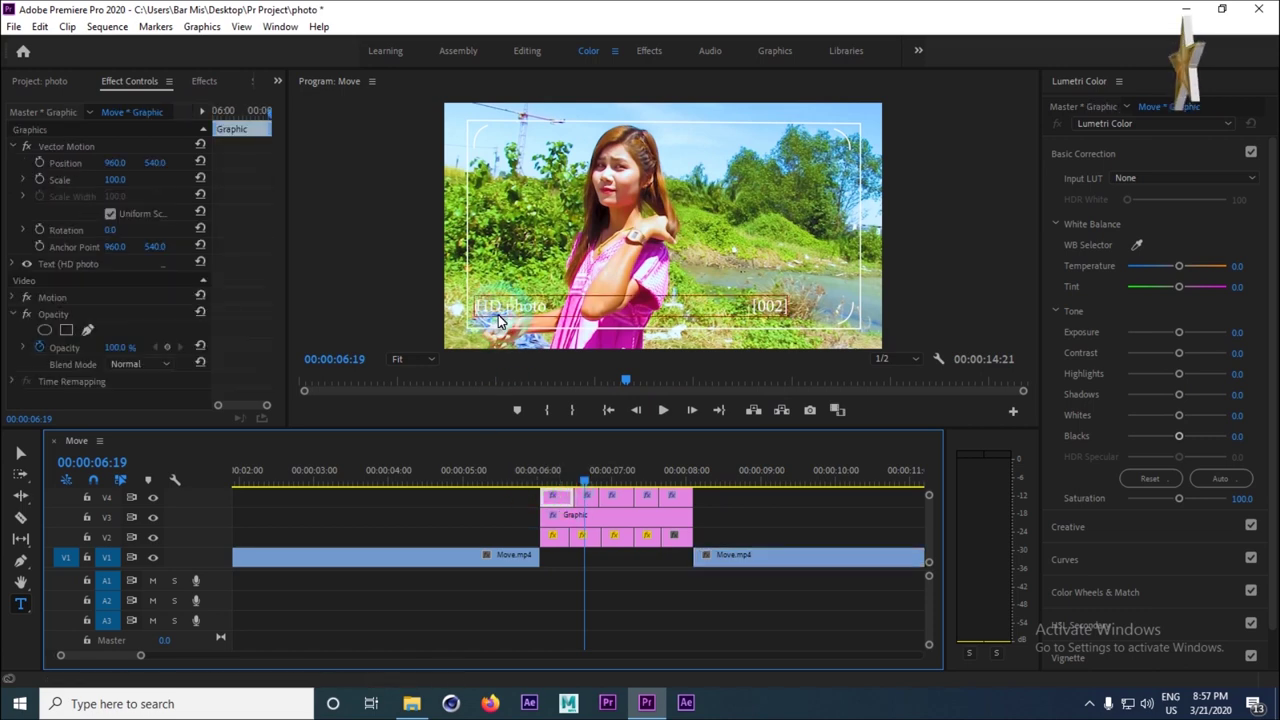
click(20, 453)
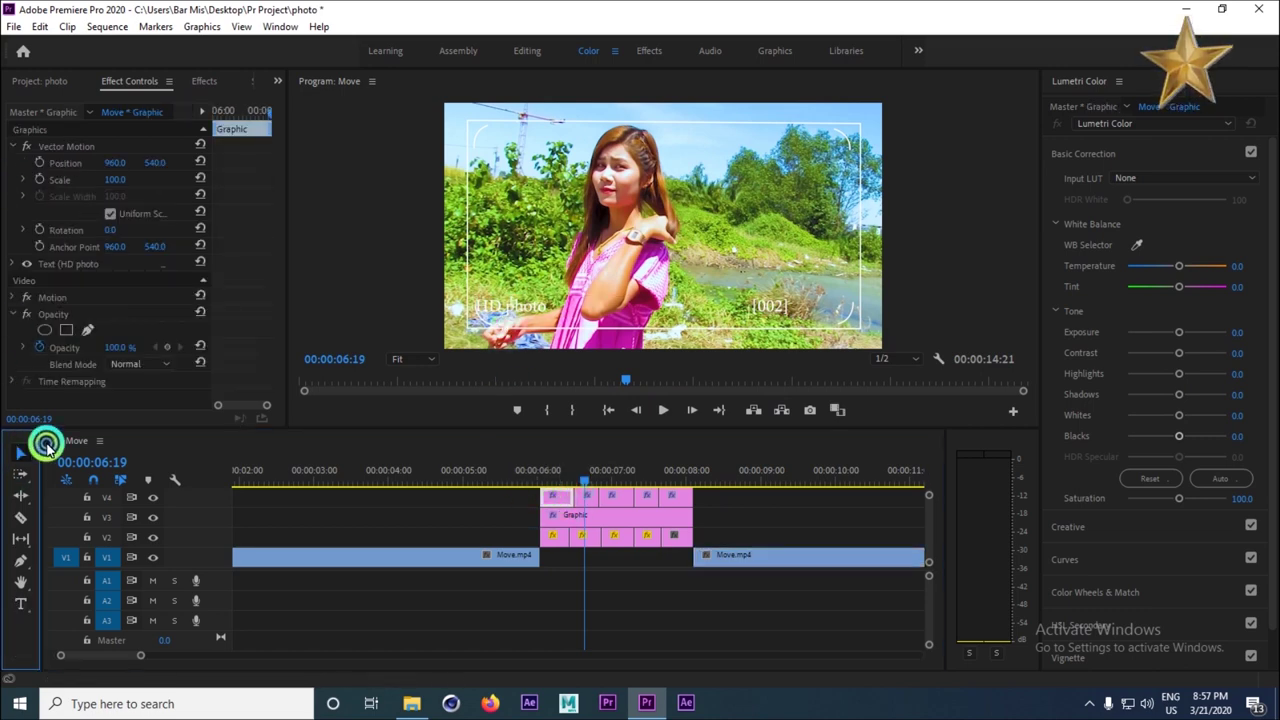
drag(728, 505, 535, 485)
click(548, 304)
drag(550, 305, 563, 226)
key(ctrl+z)
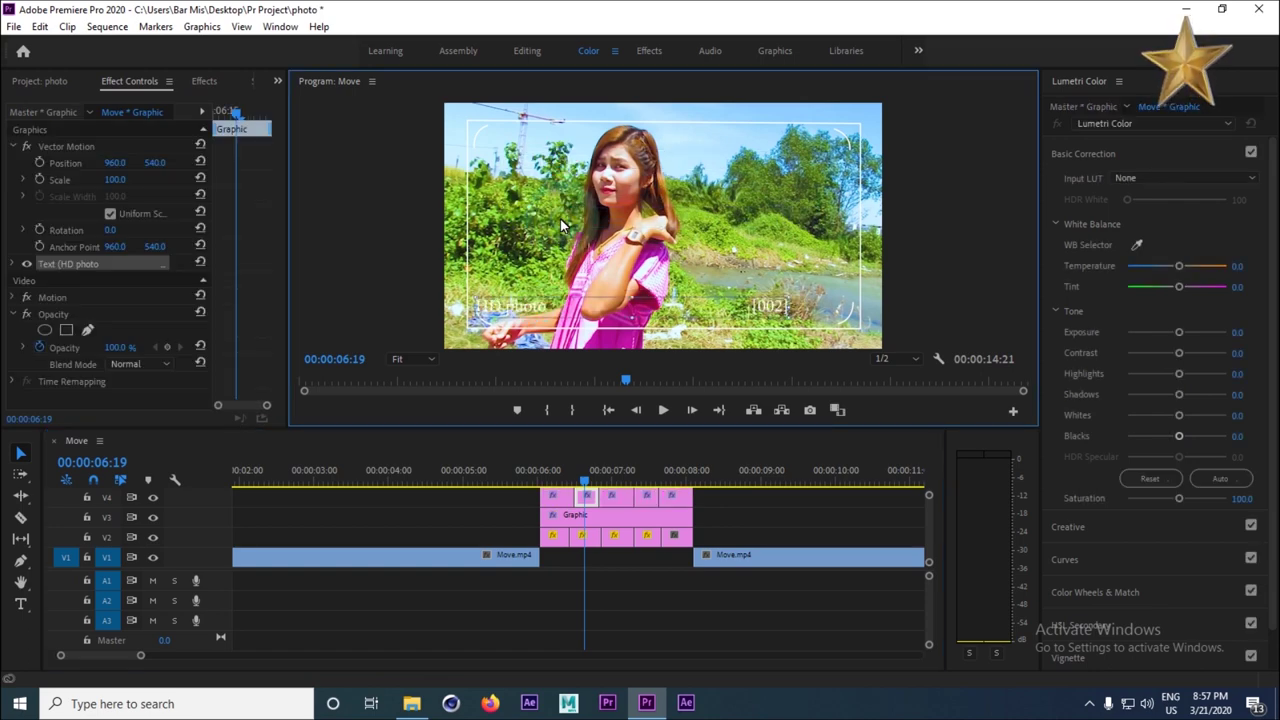
Play back the five stills from just before the first one to check the numbered texts.
click(525, 470)
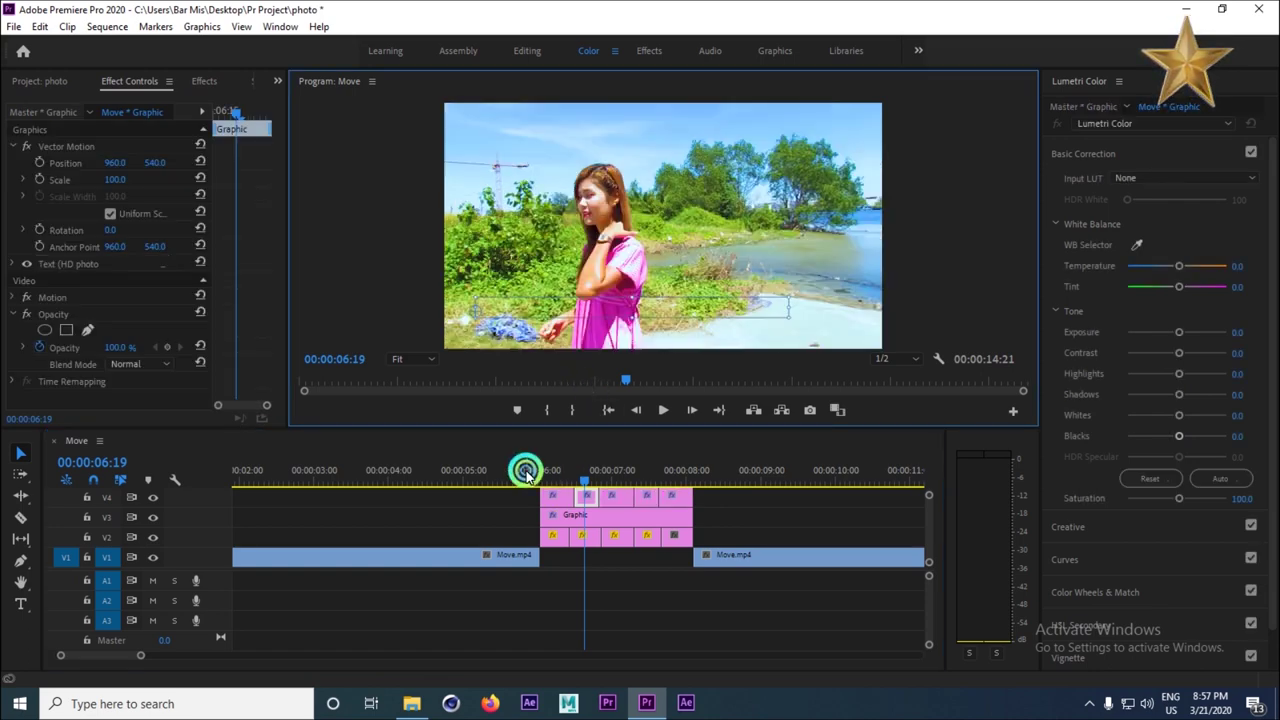
click(662, 410)
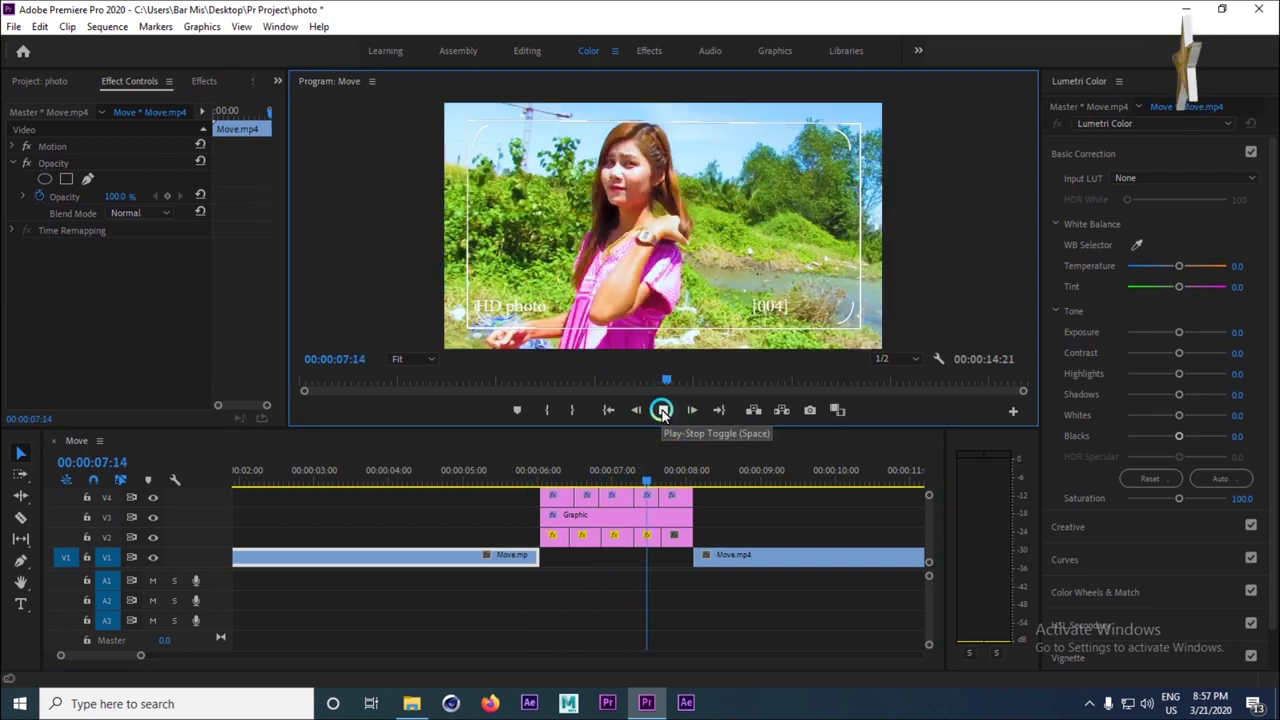
click(662, 410)
click(171, 343)
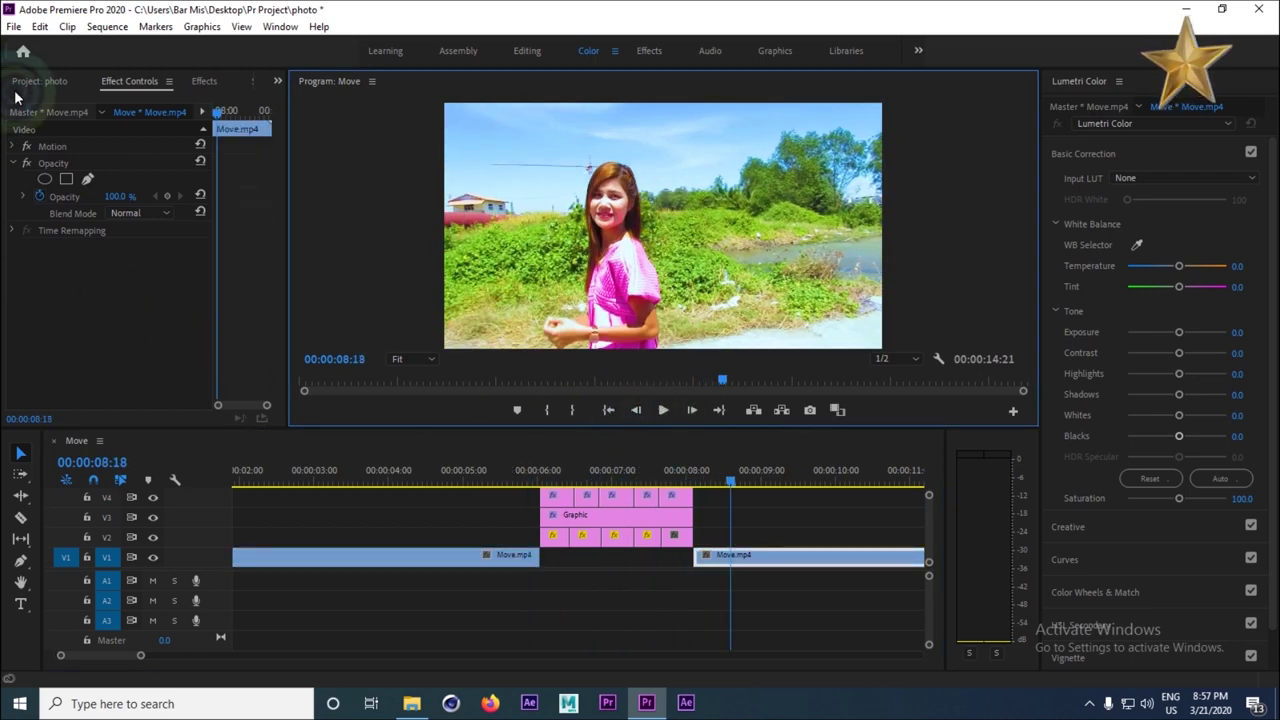
Play the sequence from about 00:00:04:28 to review the complete freeze-frame effect between the two Move.mp4 clips.
click(18, 86)
click(219, 342)
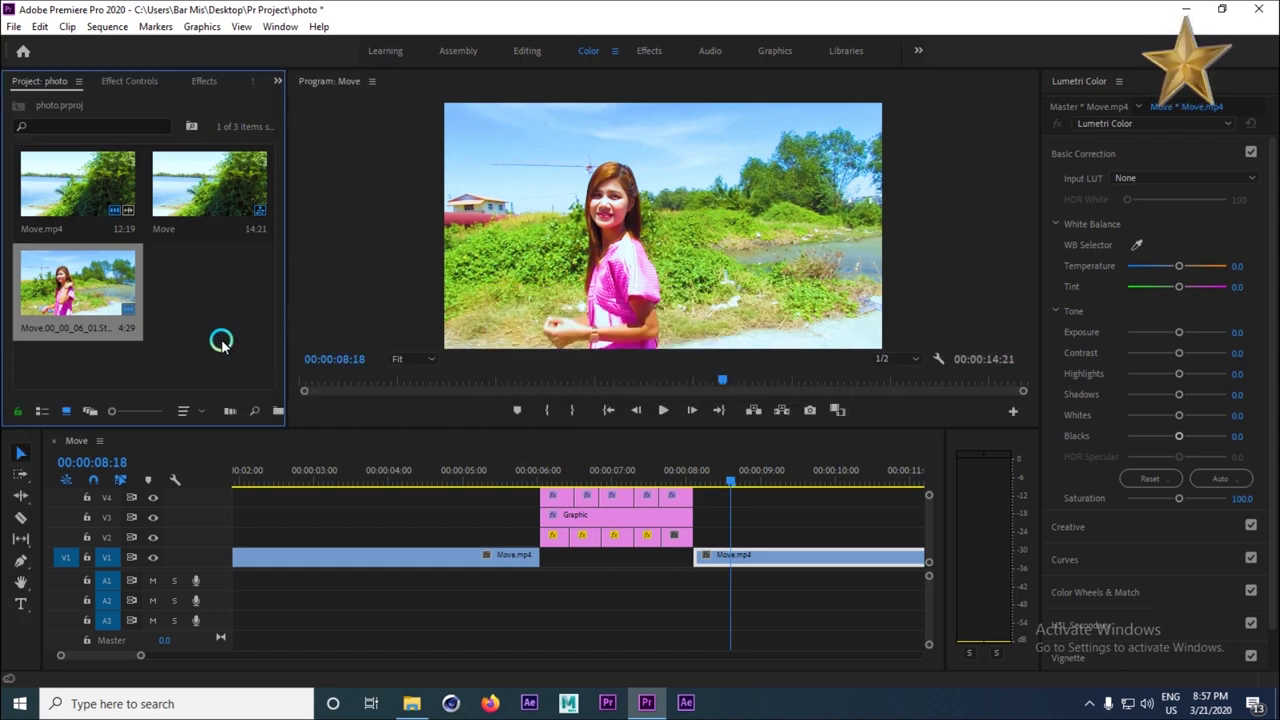
drag(141, 655, 228, 657)
mouse_move(313, 478)
mouse_down()
mouse_move(234, 477)
mouse_move(357, 474)
mouse_move(336, 474)
mouse_up()
click(665, 409)
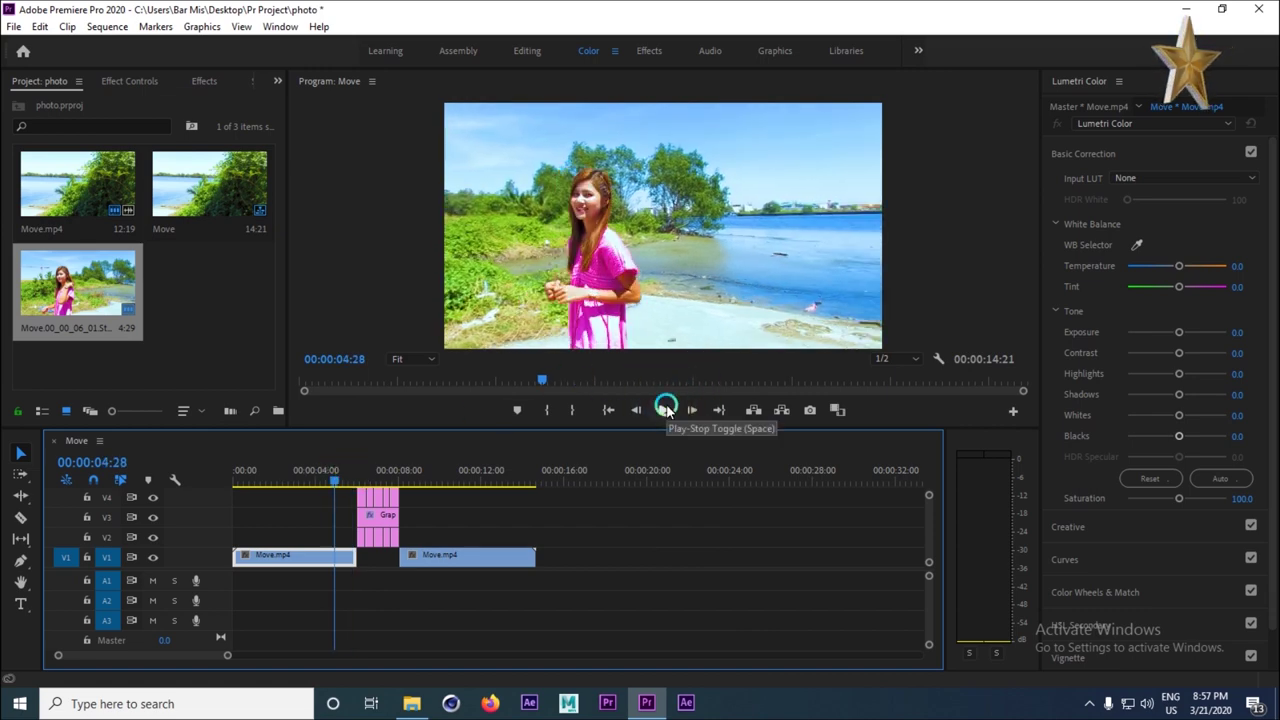